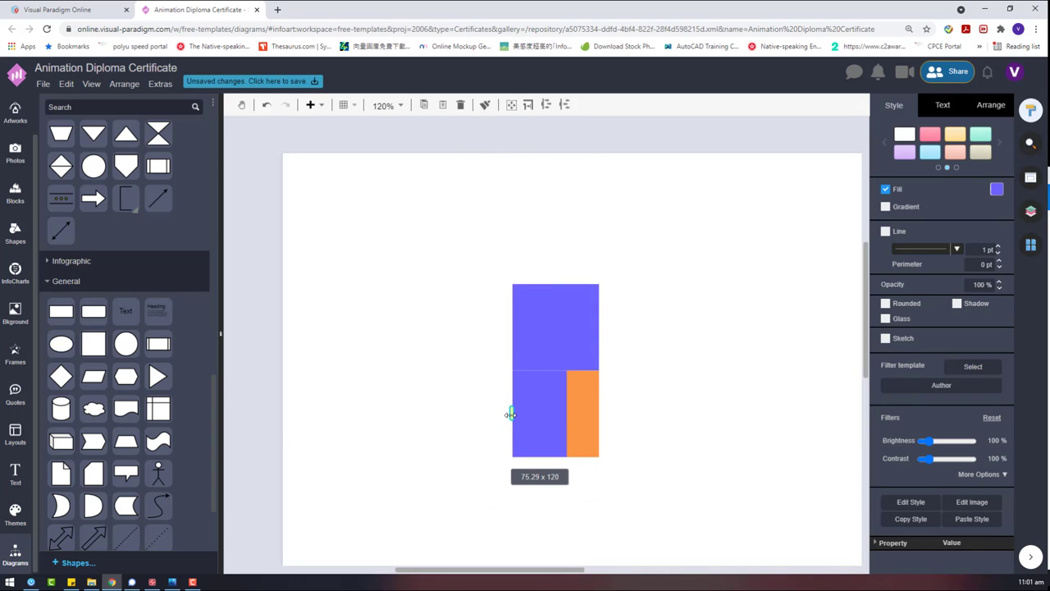
Step: Duplicate the purple square beside the original and fill the copy with a custom lighter purple
click(636, 376)
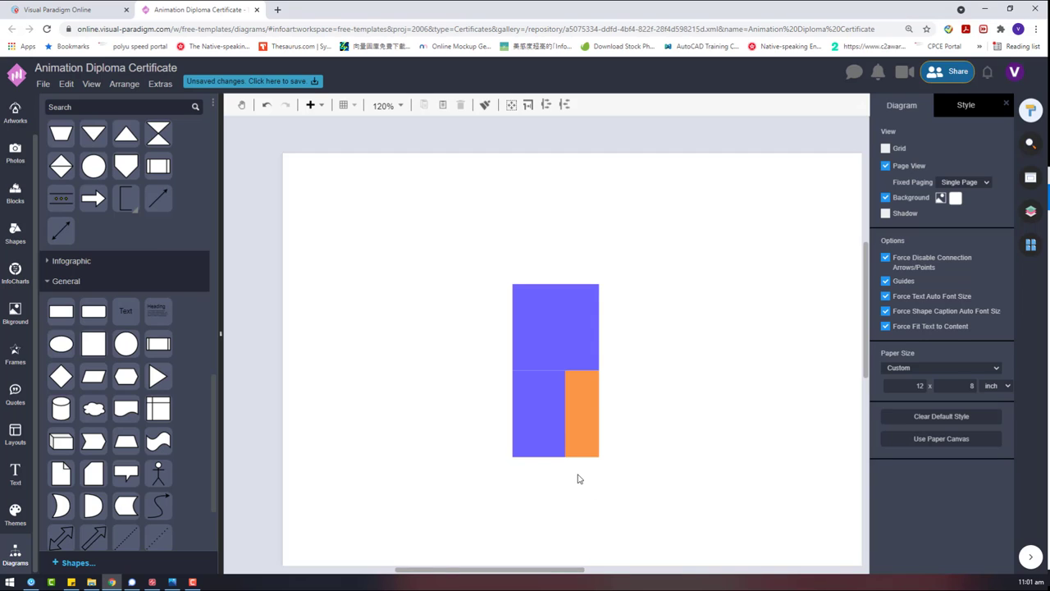
click(569, 304)
mouse_move(605, 375)
mouse_down()
mouse_move(663, 401)
mouse_move(710, 378)
mouse_up()
click(996, 189)
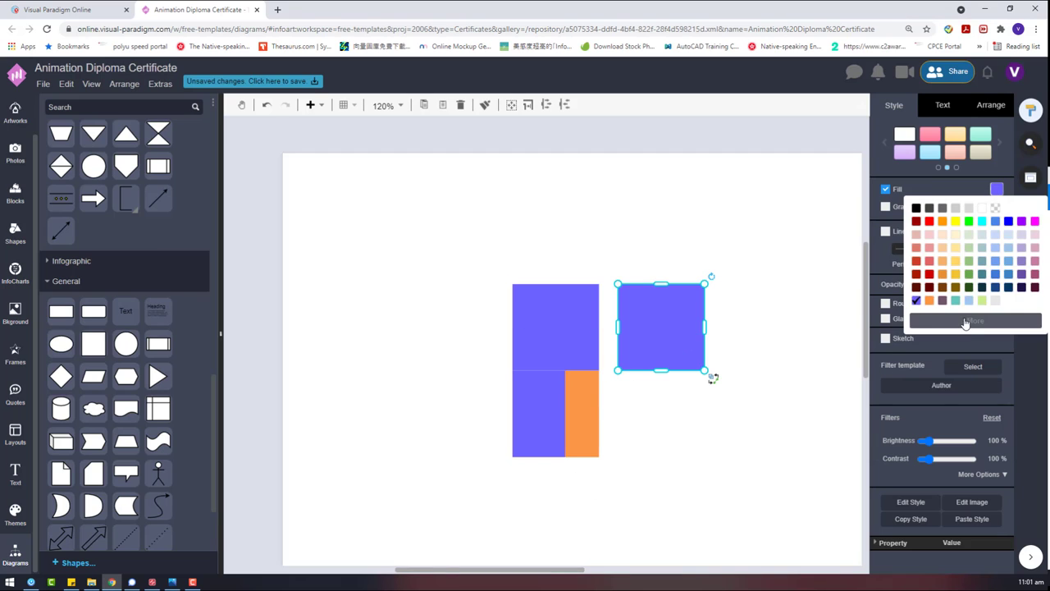
click(966, 322)
click(1023, 332)
Step: Arrange the purple, light purple and split purple-orange tiles side by side in one row
click(804, 397)
drag(663, 327, 643, 327)
drag(638, 497, 472, 368)
drag(566, 406, 526, 320)
click(484, 435)
Step: Add a circle of about 90 × 91 pt on the light purple tile, with white fill and no outline
drag(165, 353, 454, 335)
click(997, 190)
click(981, 209)
click(886, 232)
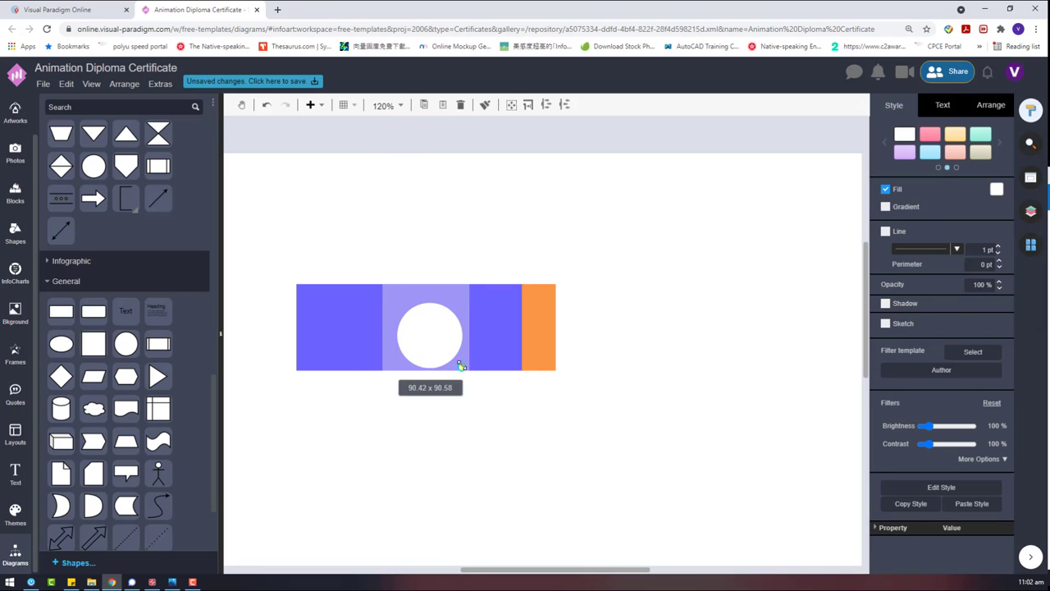
Step: Move the split tile beneath the light purple tile and make its purple and orange halves equal, matching that tile's width
click(534, 328)
drag(534, 328, 445, 469)
click(379, 409)
scroll(382, 410, up, 2)
click(430, 409)
drag(424, 459, 478, 364)
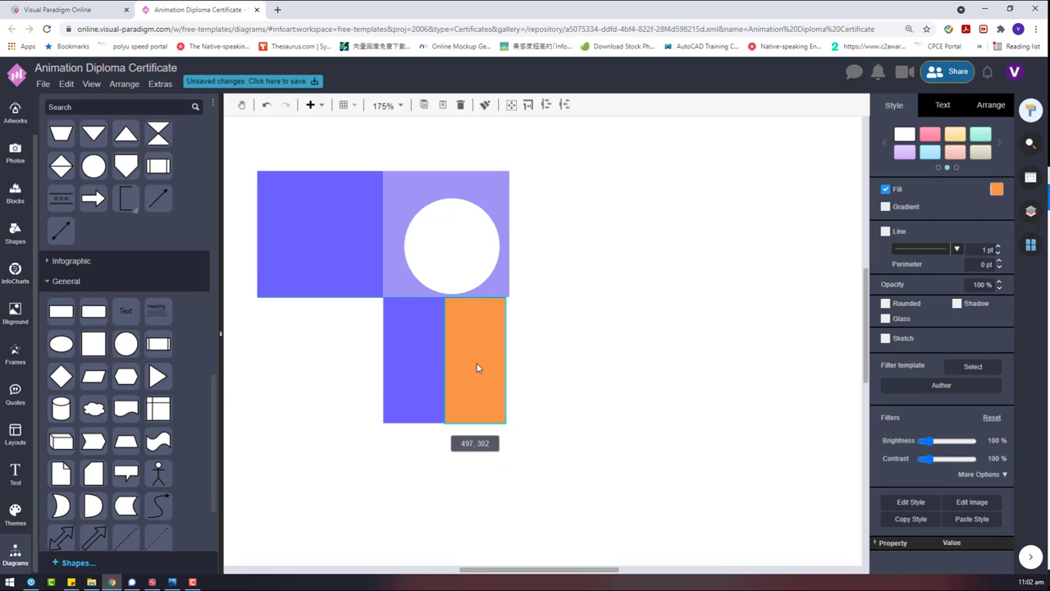
drag(545, 461, 354, 287)
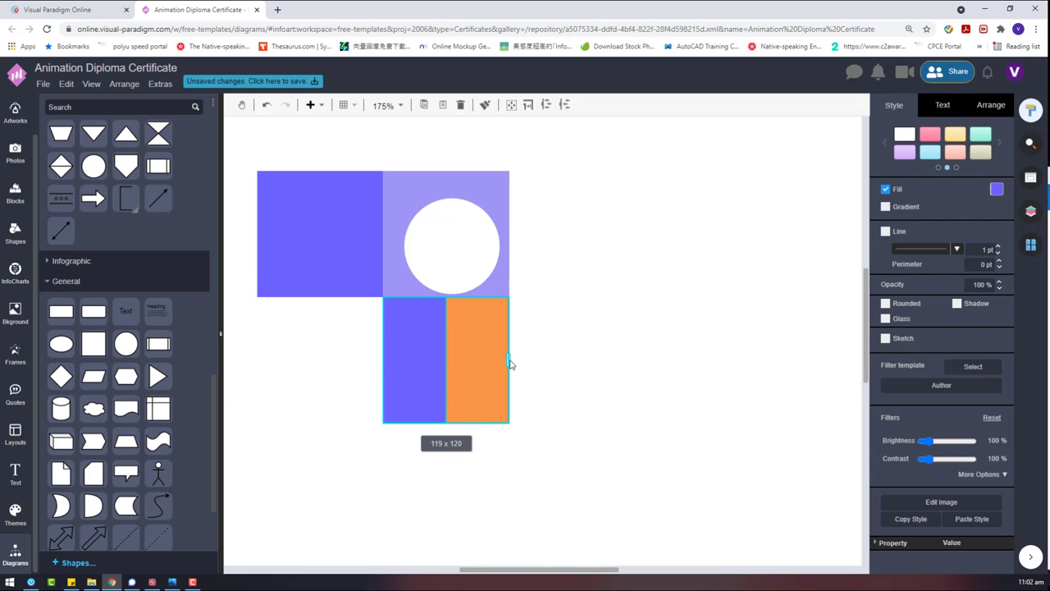
click(518, 419)
click(491, 391)
scroll(491, 390, up, 5)
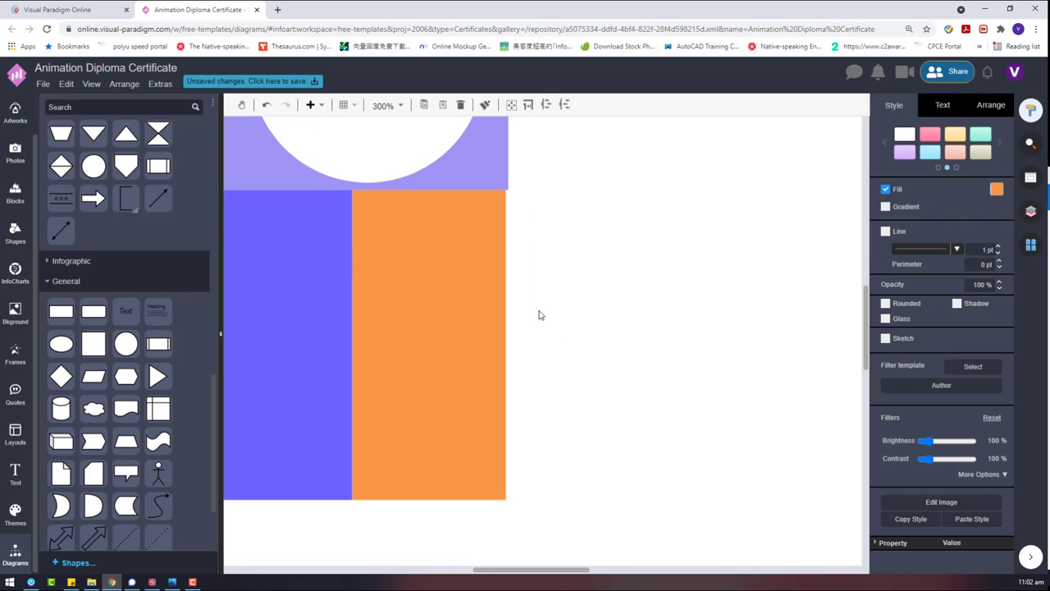
click(566, 331)
scroll(575, 386, down, 5)
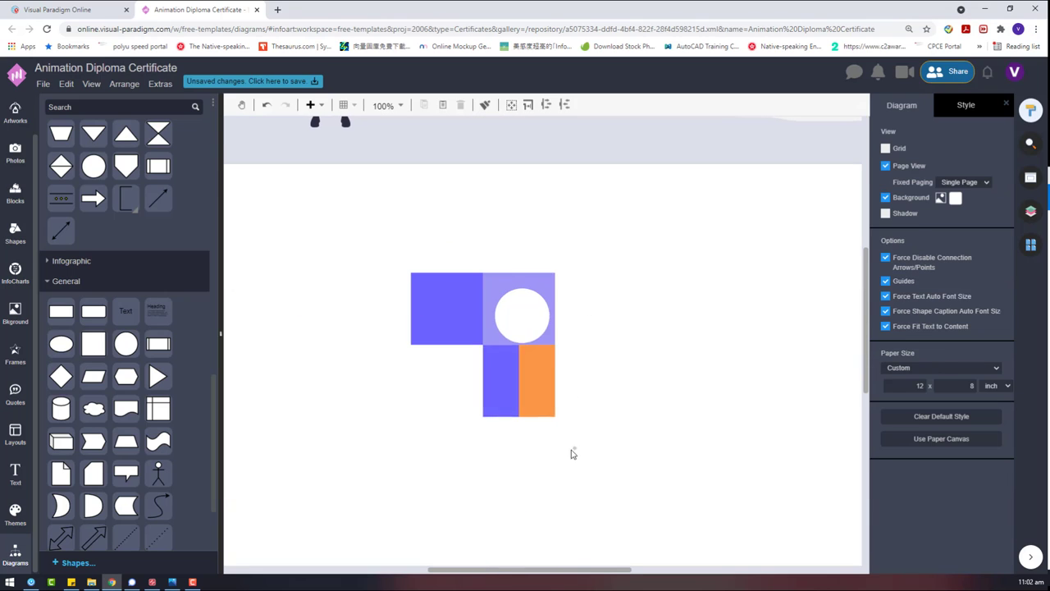
Step: Move the split tile back to the end of the row and centre the white circle in the light purple tile
drag(529, 370, 590, 304)
click(569, 229)
scroll(569, 228, up, 1)
drag(531, 328, 528, 320)
click(548, 403)
drag(759, 425, 605, 438)
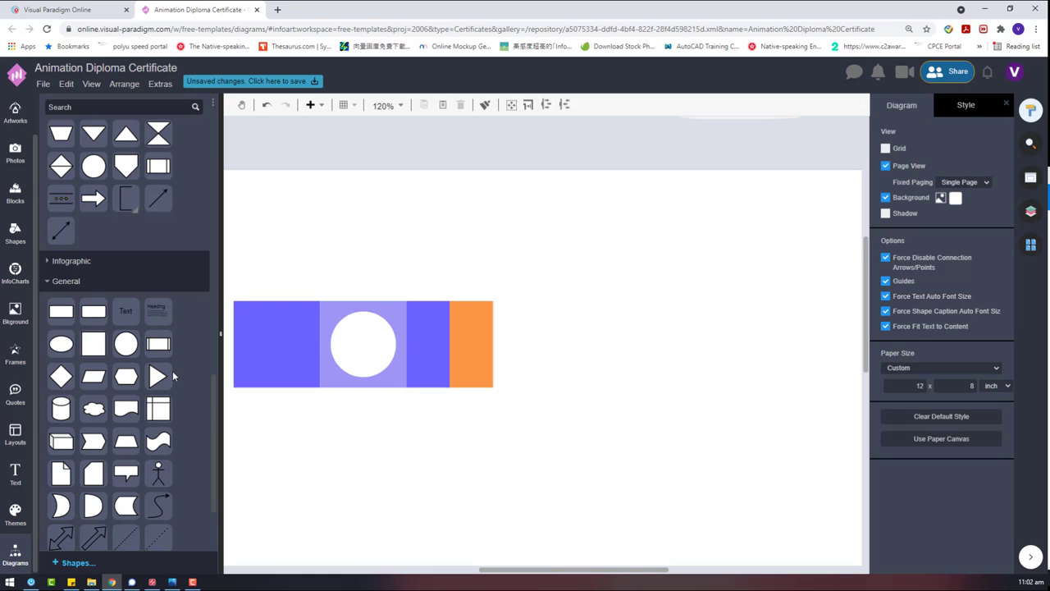
Step: Add a smaller circle inside the white circle and fill it with purple
drag(126, 344, 381, 322)
click(996, 190)
click(930, 301)
Step: Duplicate the light purple circle tile to the end of the row and fill the copy's background with light orange
drag(427, 419, 305, 305)
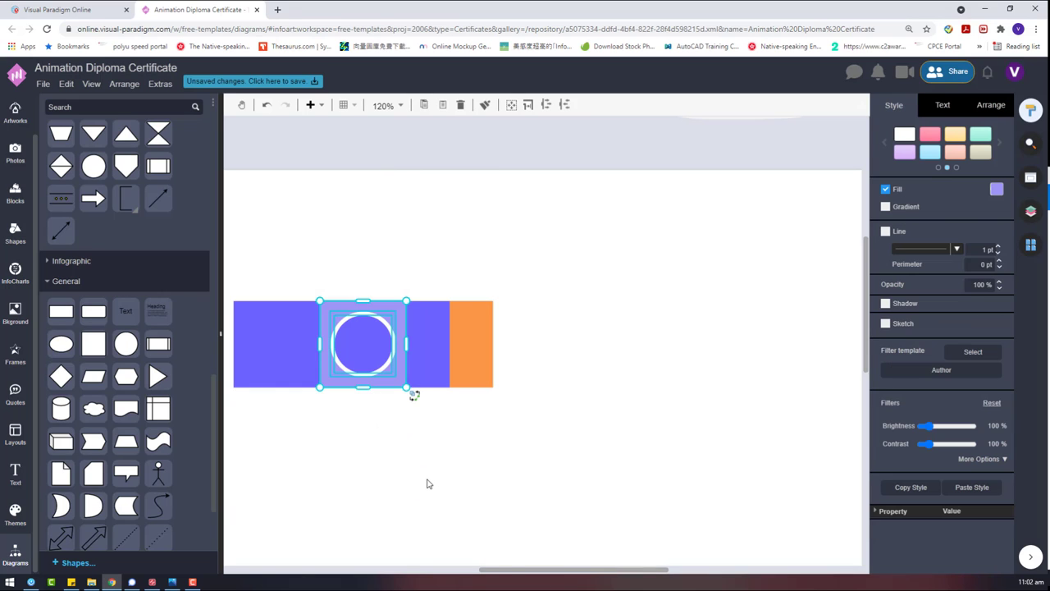
key(ctrl+v)
drag(500, 506, 562, 346)
click(575, 379)
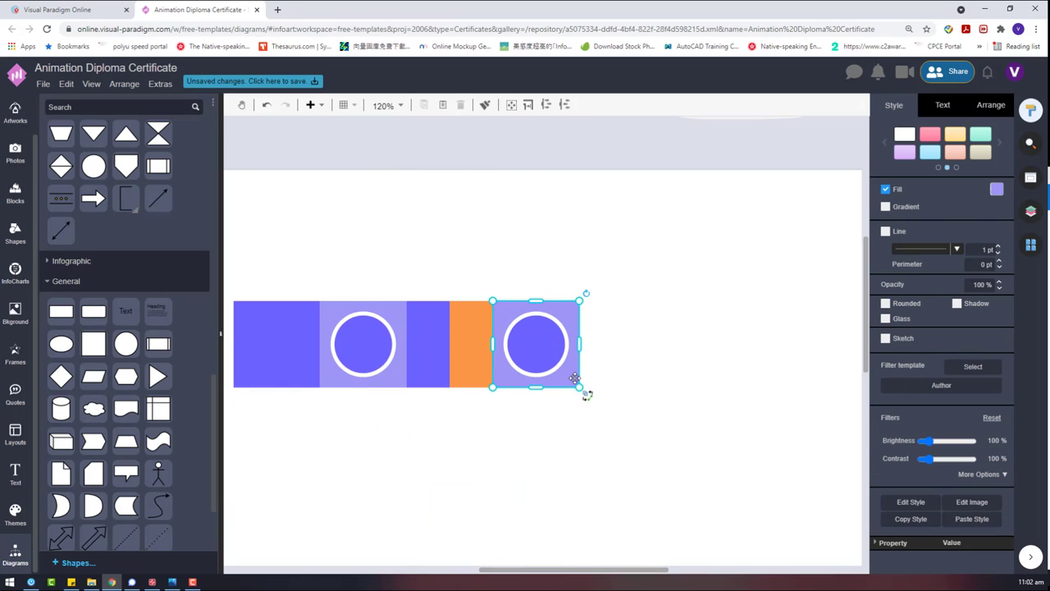
click(996, 191)
click(942, 250)
click(694, 316)
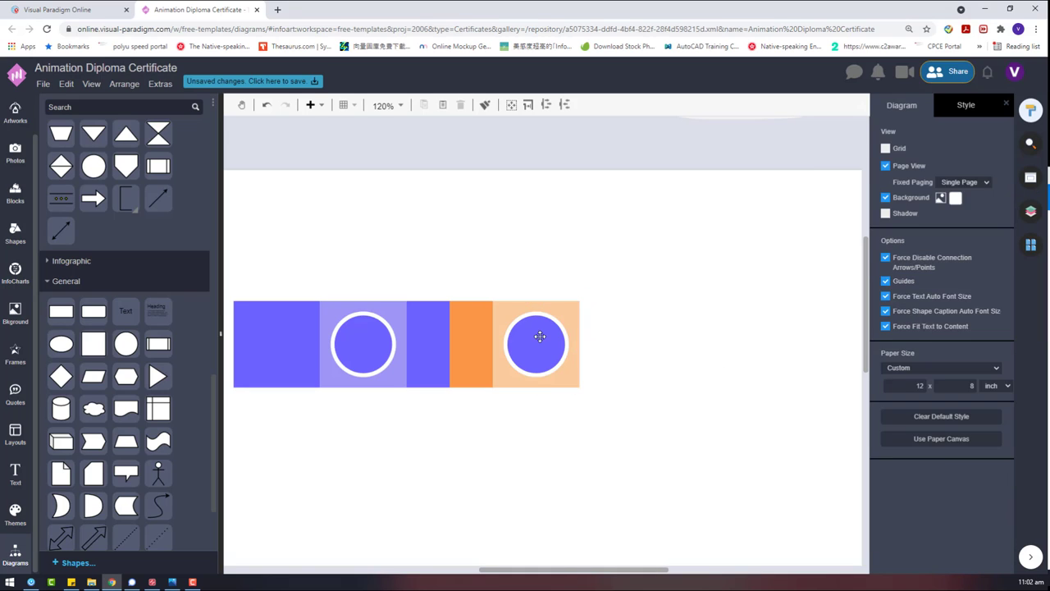
Step: Fill the inner circle of the light purple tile with orange
click(539, 336)
click(695, 337)
scroll(657, 362, down, 1)
click(415, 354)
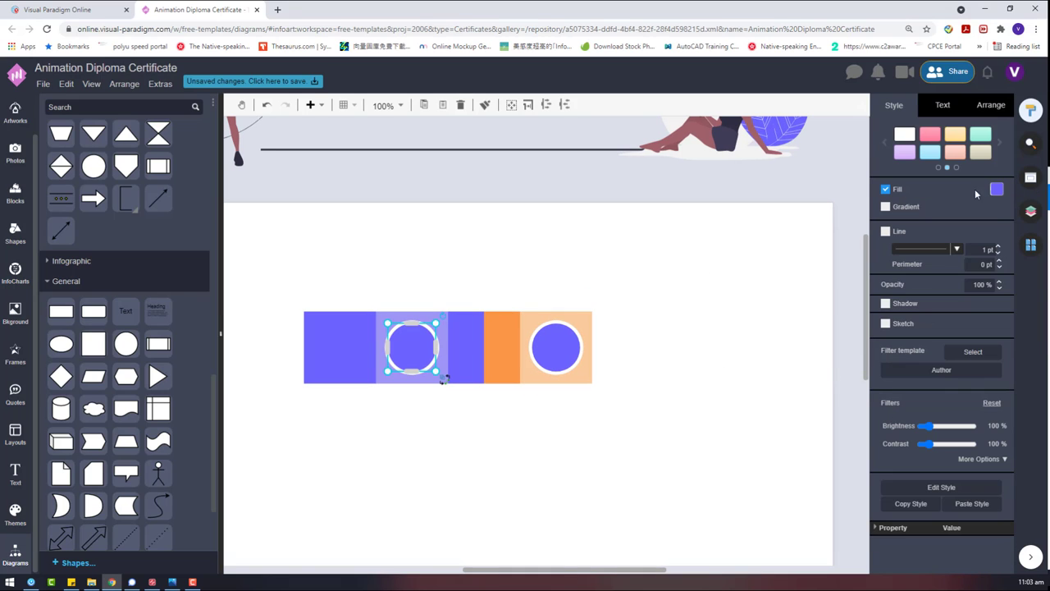
click(996, 184)
click(942, 273)
click(369, 428)
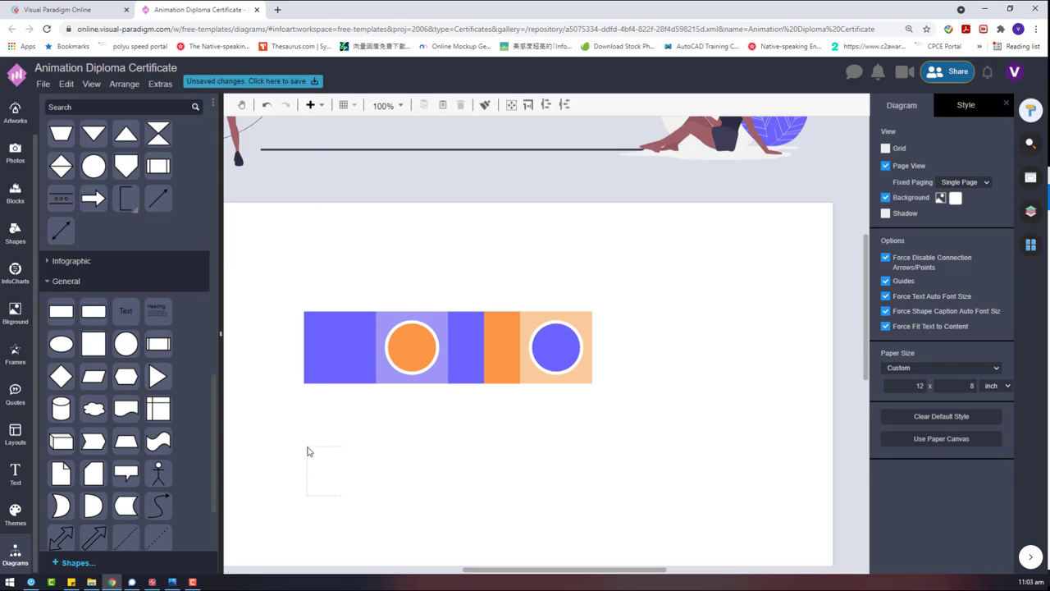
Step: Add an orange triangle below the tile row and try out a second shape beside it
drag(308, 451, 310, 453)
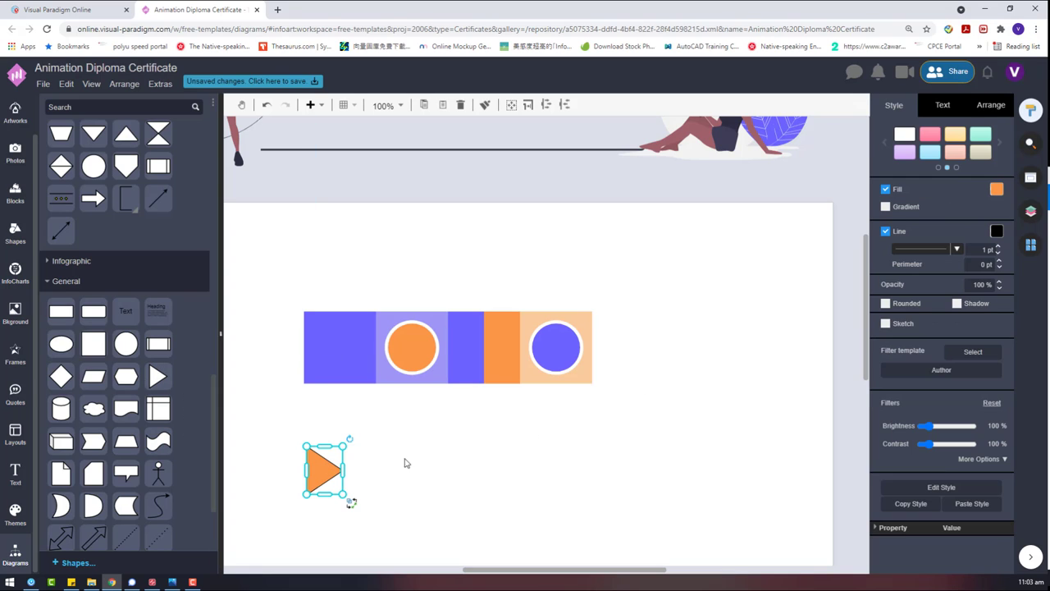
scroll(169, 439, down, 2)
scroll(128, 455, up, 2)
drag(66, 377, 424, 510)
key(Delete)
Step: Duplicate the purple square below the row, shrink the copy to about 53.5 pt and fill it with white
click(312, 363)
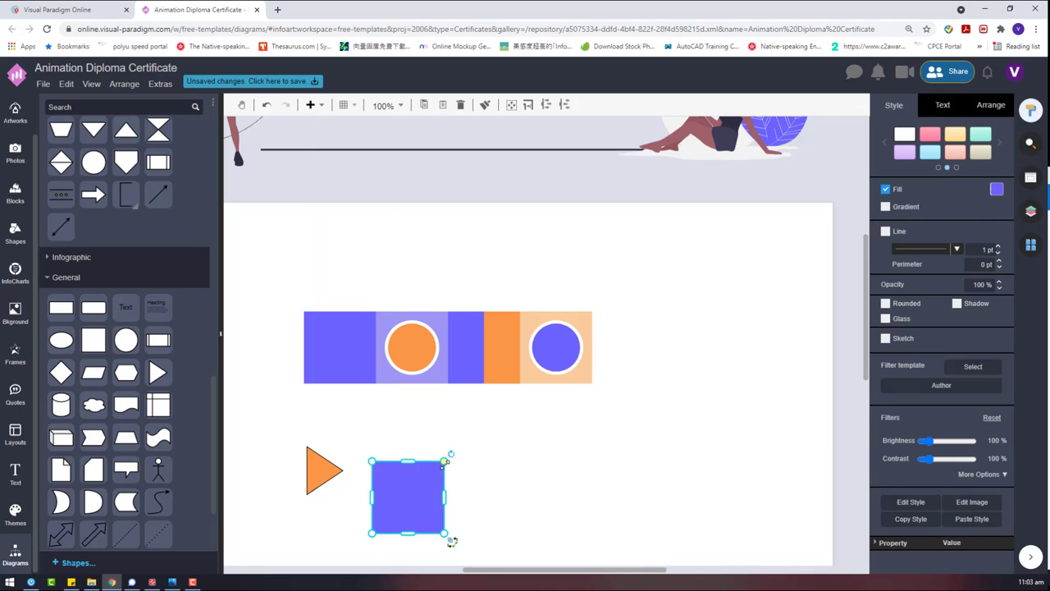
drag(444, 462, 325, 371)
click(997, 189)
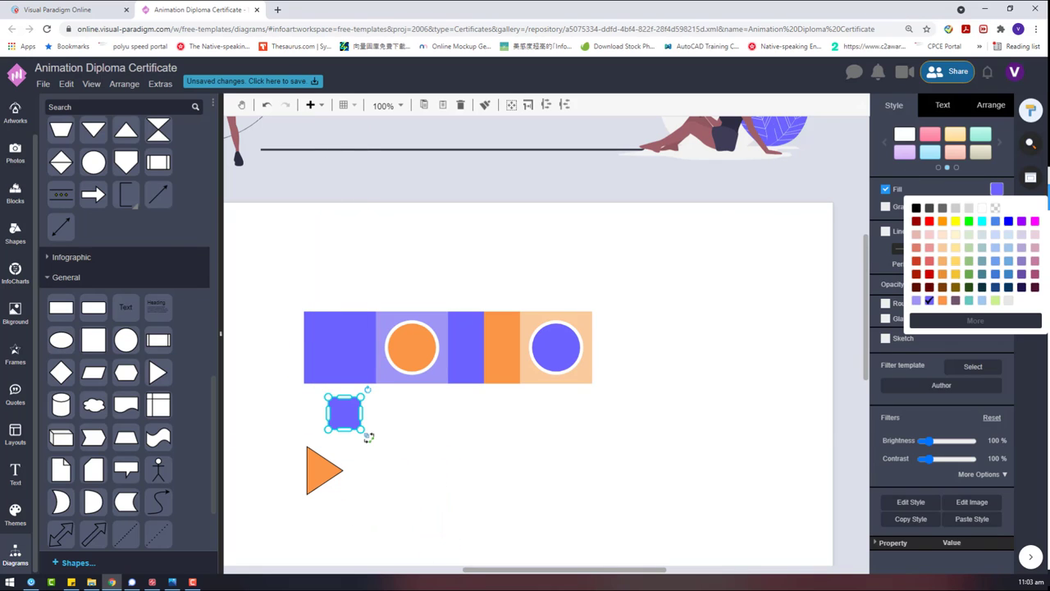
click(985, 209)
click(441, 427)
Step: Place another copy of the full-size purple square at the end of the row
drag(342, 409, 663, 345)
click(321, 304)
click(338, 348)
key(ctrl+v)
Step: Bring the small white square to the front and place it in the last purple tile's bottom-left corner
drag(595, 421, 453, 532)
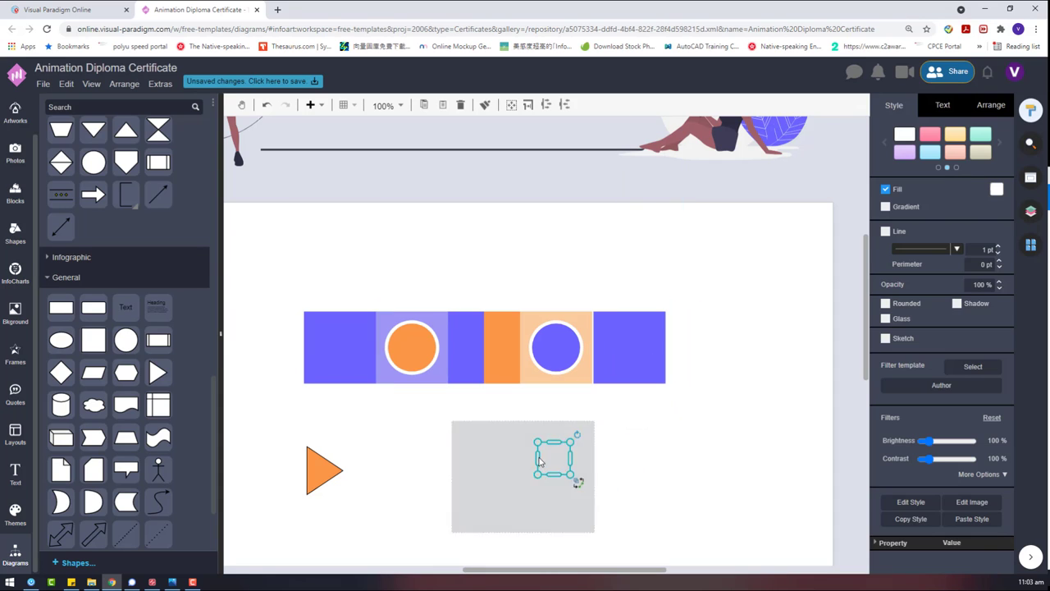
drag(551, 462, 618, 361)
right_click(601, 339)
mouse_move(779, 477)
click(818, 476)
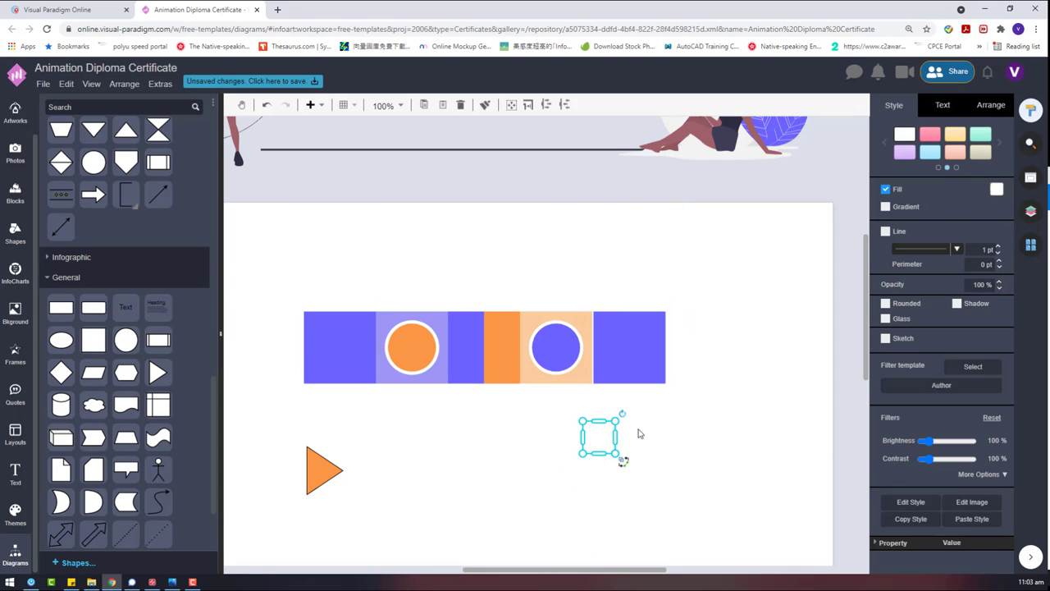
drag(617, 450, 613, 369)
Step: Align the left edges of the small white square and the last purple tile
click(731, 335)
scroll(731, 332, up, 2)
drag(698, 462, 523, 282)
click(992, 105)
click(890, 439)
click(730, 375)
scroll(649, 334, up, 2)
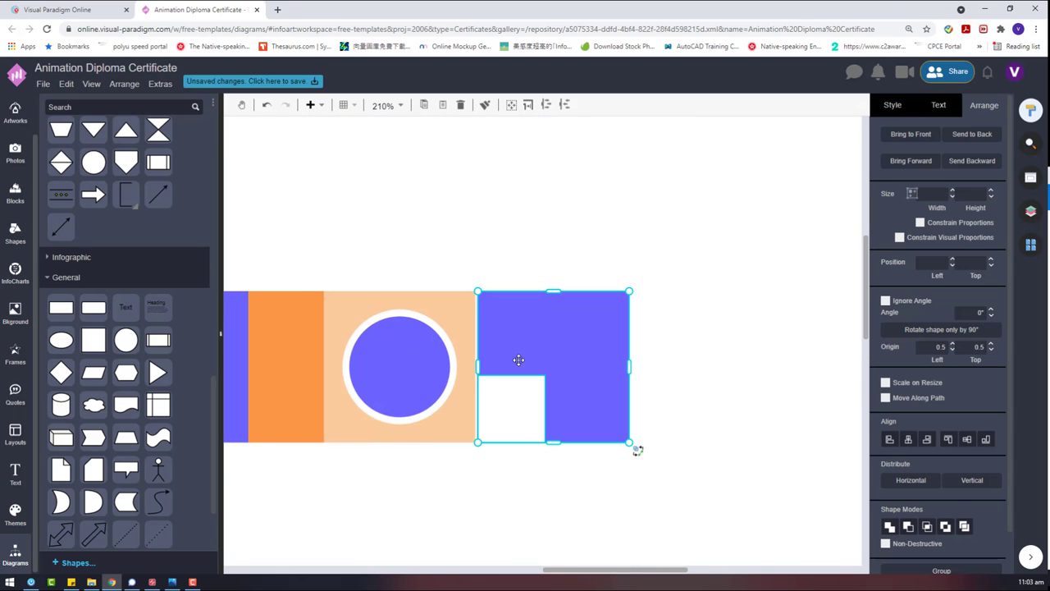
scroll(519, 360, up, 2)
Step: Duplicate the small white square into the top-right corner of the same purple tile
click(511, 433)
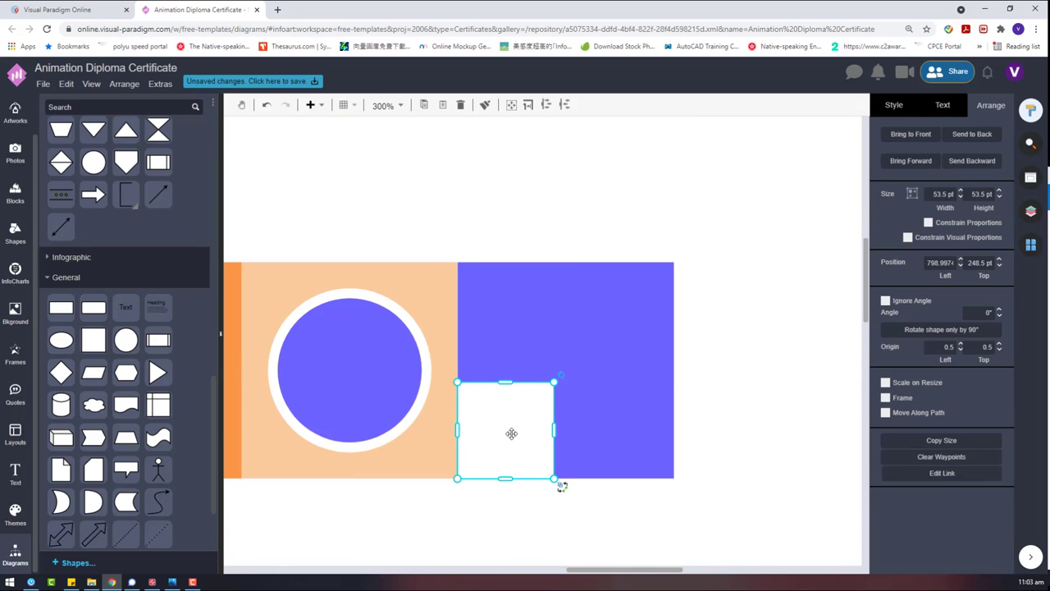
drag(511, 434, 648, 301)
click(777, 334)
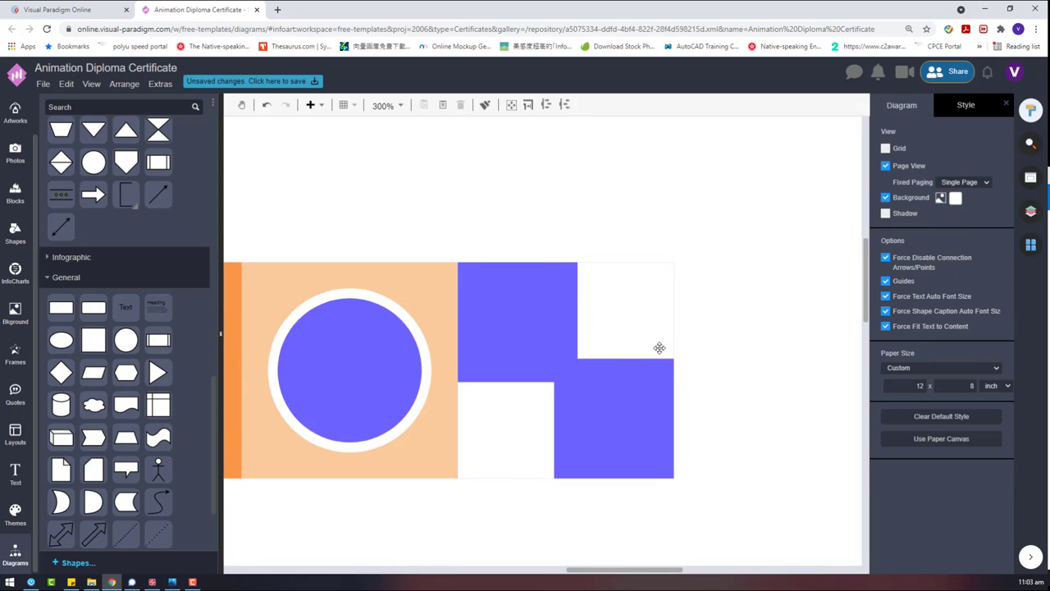
click(659, 347)
click(715, 399)
Step: Delete the orange triangle below the tile row
scroll(661, 464, down, 6)
scroll(366, 561, down, 2)
click(312, 413)
key(Delete)
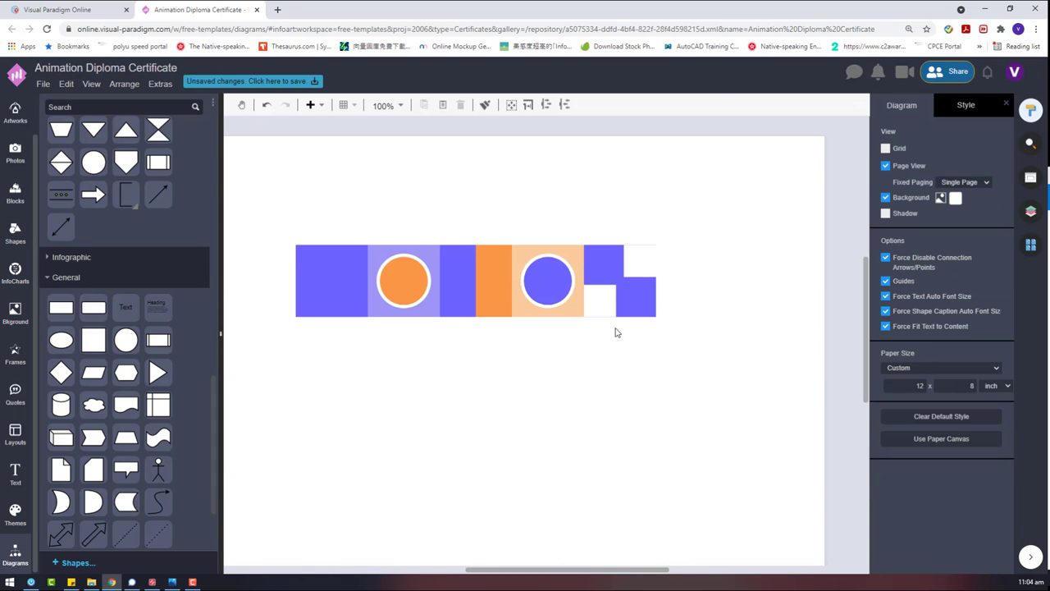
Step: Enlarge both white squares to about 59 pt so they meet at the purple tile's centre in a checkerboard
scroll(686, 271, up, 5)
drag(583, 257, 564, 276)
shift+click(480, 349)
drag(594, 230, 615, 210)
click(616, 276)
scroll(404, 414, up, 3)
Step: Fit the outer edges of the white squares to the purple tile's top and right edges
click(404, 413)
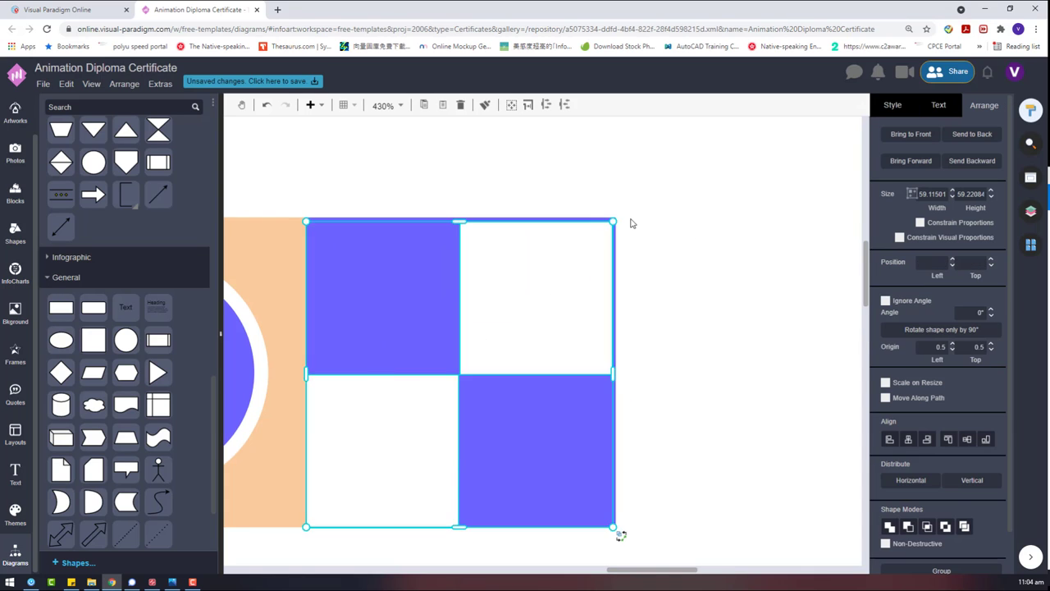
scroll(617, 234, up, 6)
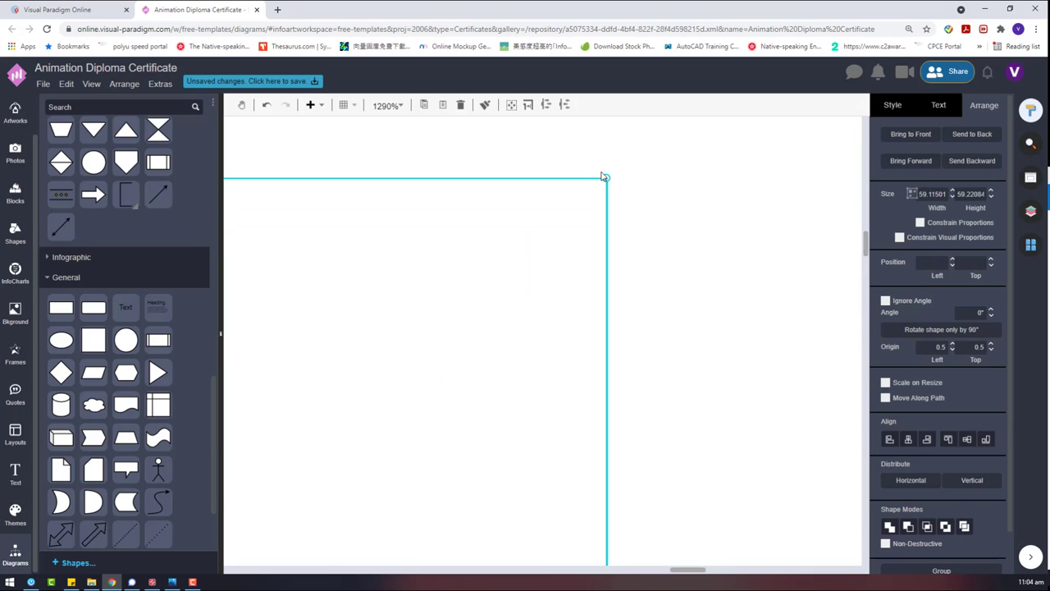
click(604, 177)
scroll(593, 295, down, 6)
click(517, 344)
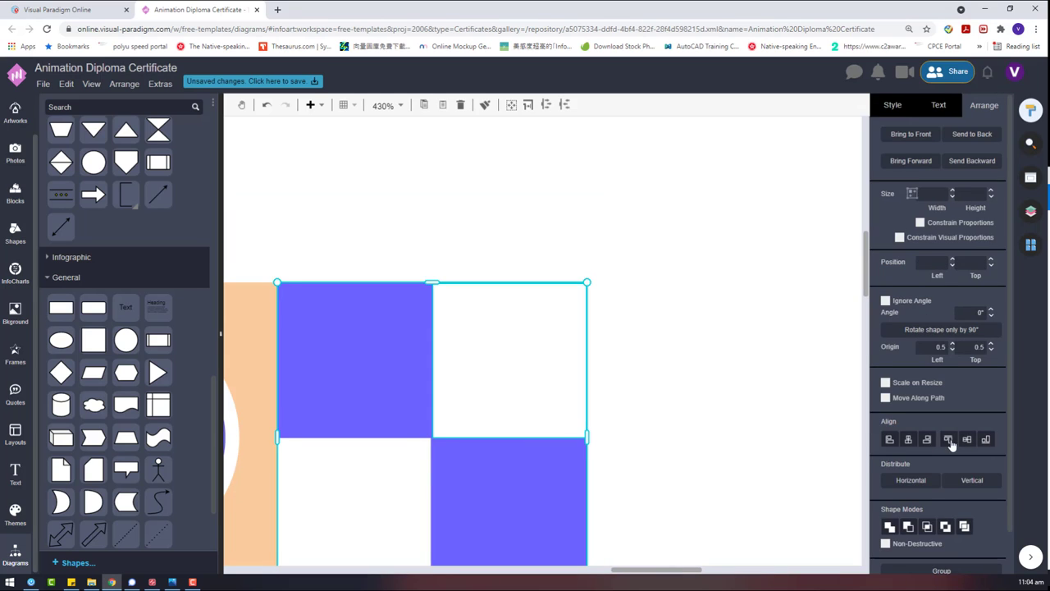
Step: Resize the upper-right white square from its inner corner to about 60.39 × 60.61 pt
click(700, 312)
scroll(415, 375, down, 3)
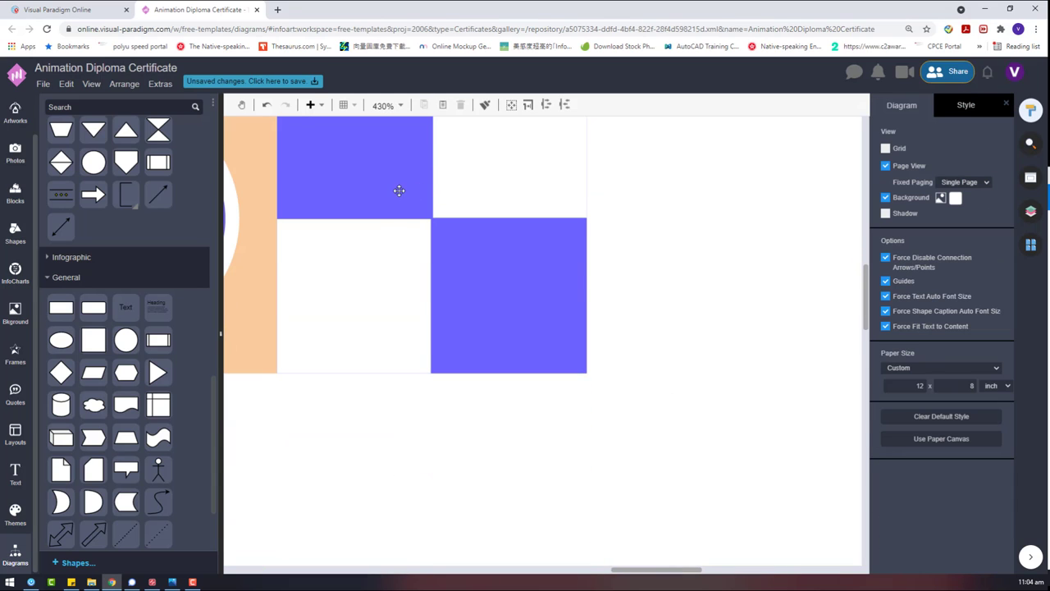
scroll(398, 190, up, 3)
click(467, 248)
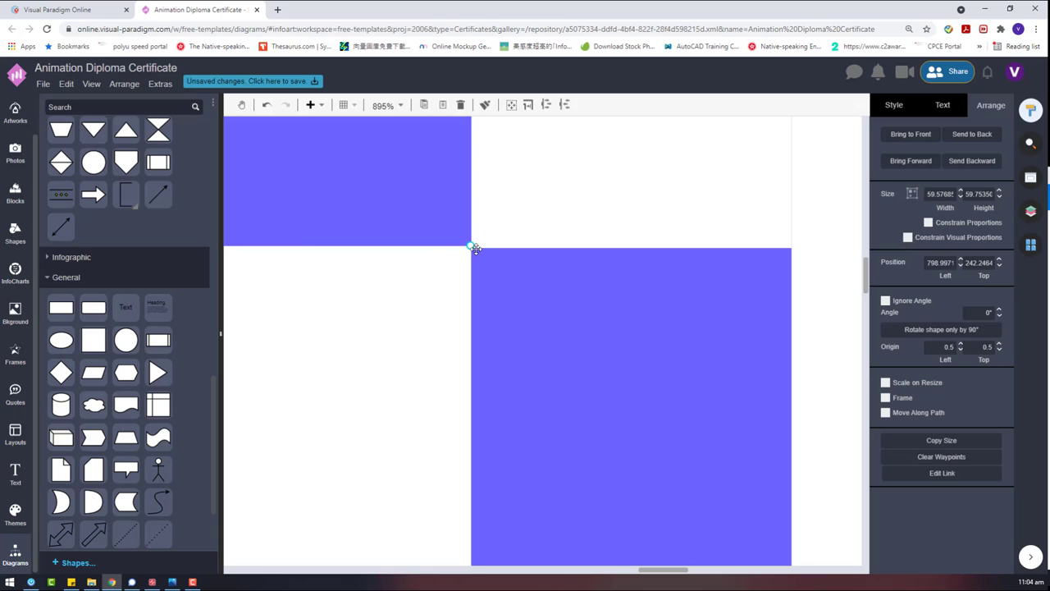
drag(472, 248, 467, 252)
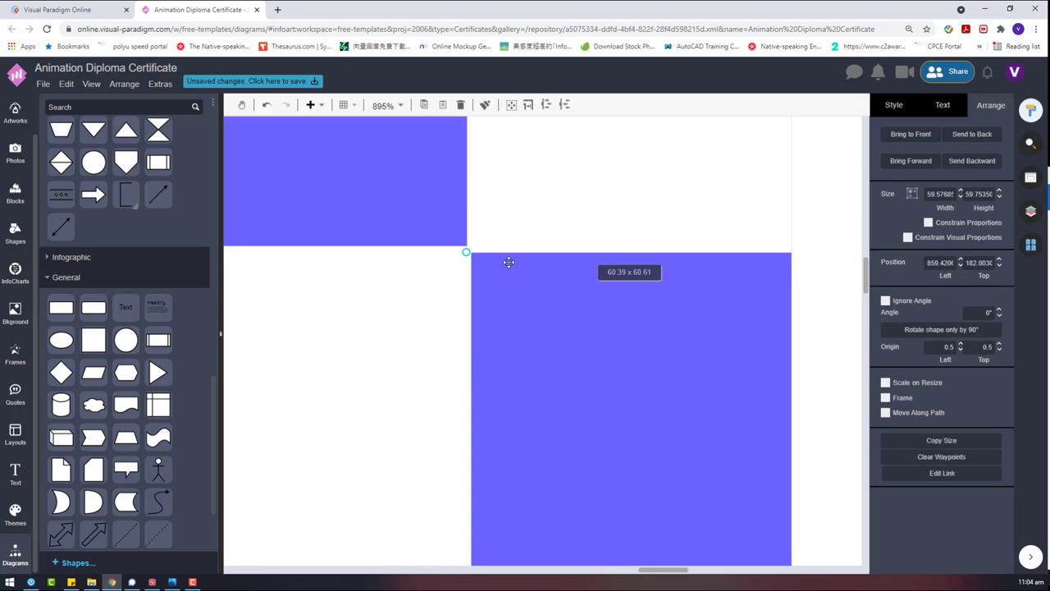
click(819, 362)
Step: Group the row of tiles and move it into the bottom-left corner of the blank page
scroll(732, 461, down, 15)
scroll(788, 333, up, 3)
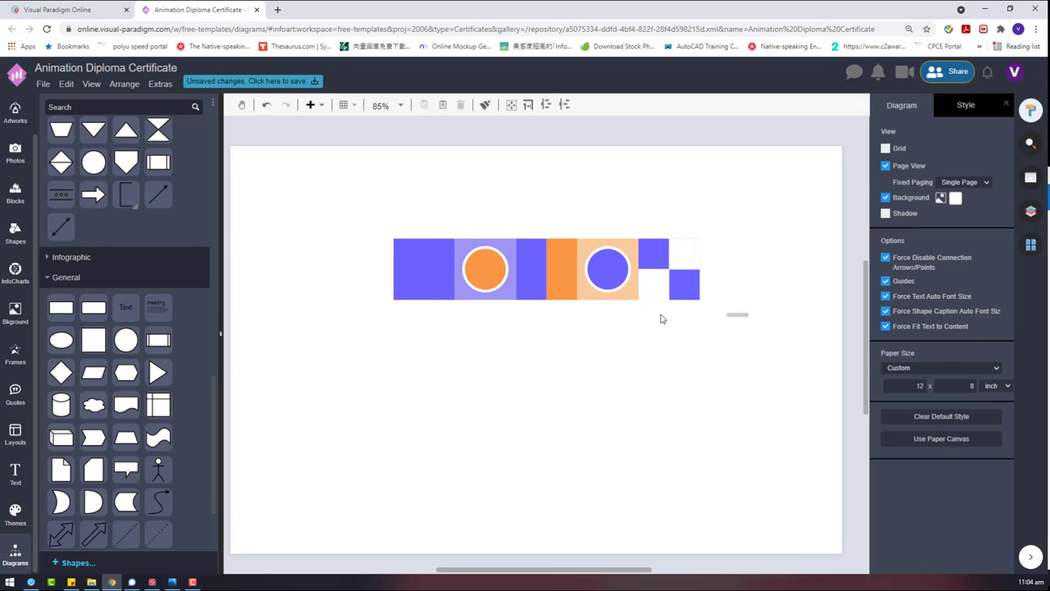
click(499, 288)
key(ctrl+g)
drag(530, 271, 450, 462)
click(649, 436)
scroll(674, 481, down, 6)
scroll(627, 478, up, 3)
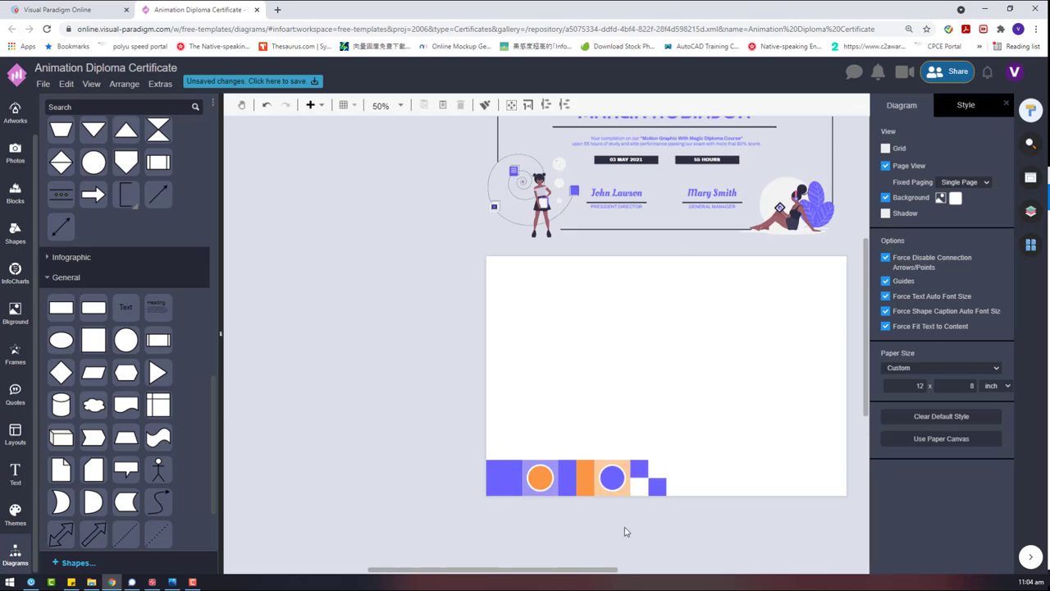
Step: Duplicate the first purple square to the end of the row after the checkerboard tile and fill it with orange
drag(733, 529, 585, 419)
scroll(566, 353, up, 3)
scroll(490, 546, left, 2)
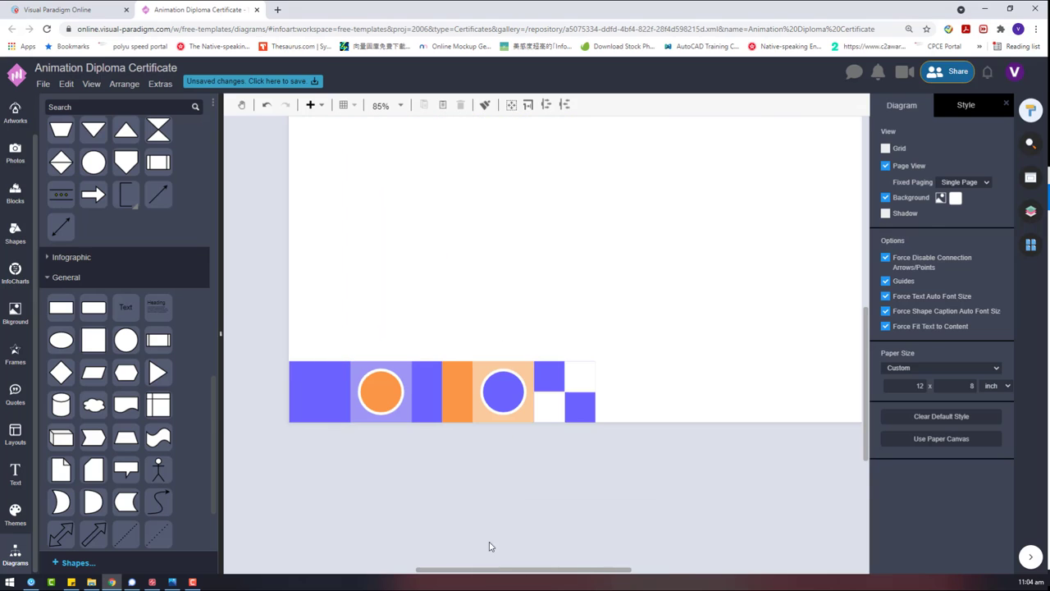
click(307, 417)
right_click(433, 390)
click(342, 377)
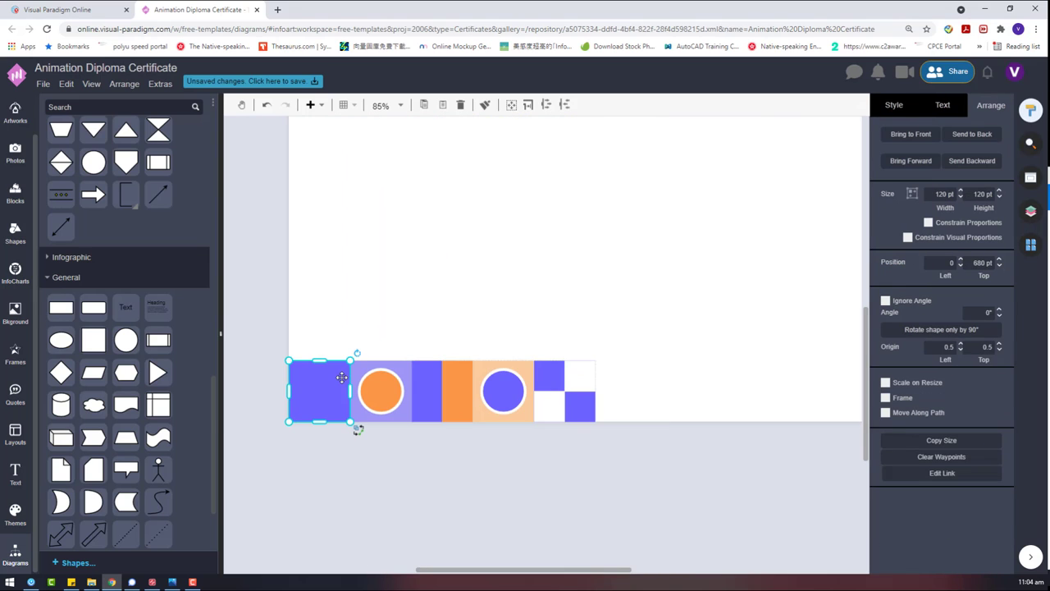
drag(341, 377, 637, 398)
click(896, 107)
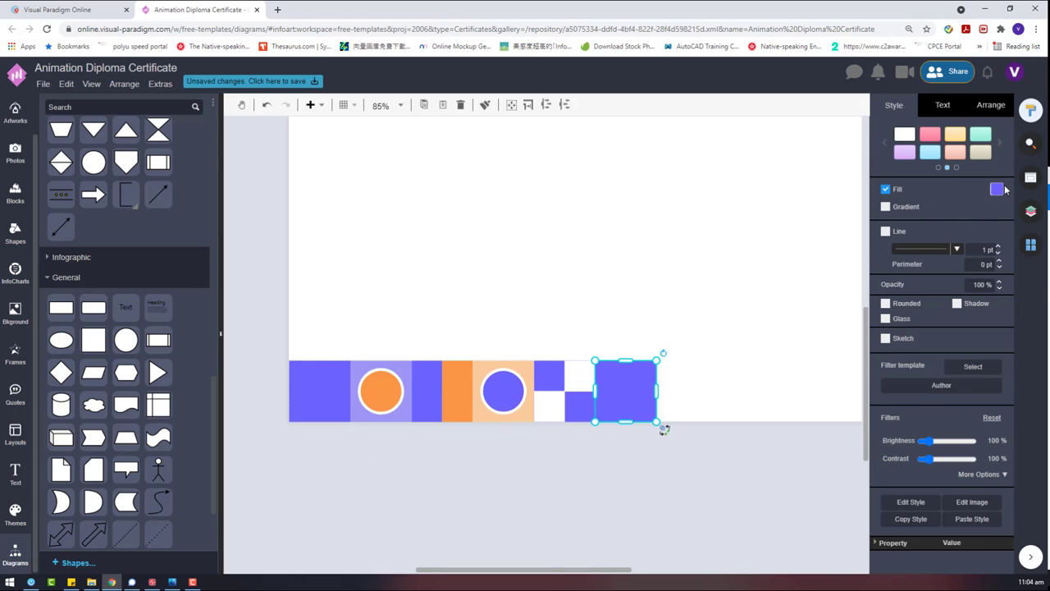
click(999, 189)
click(942, 301)
click(647, 509)
Step: Group the row of tiles and place a duplicate of it directly after the orange end tile
drag(617, 571, 628, 571)
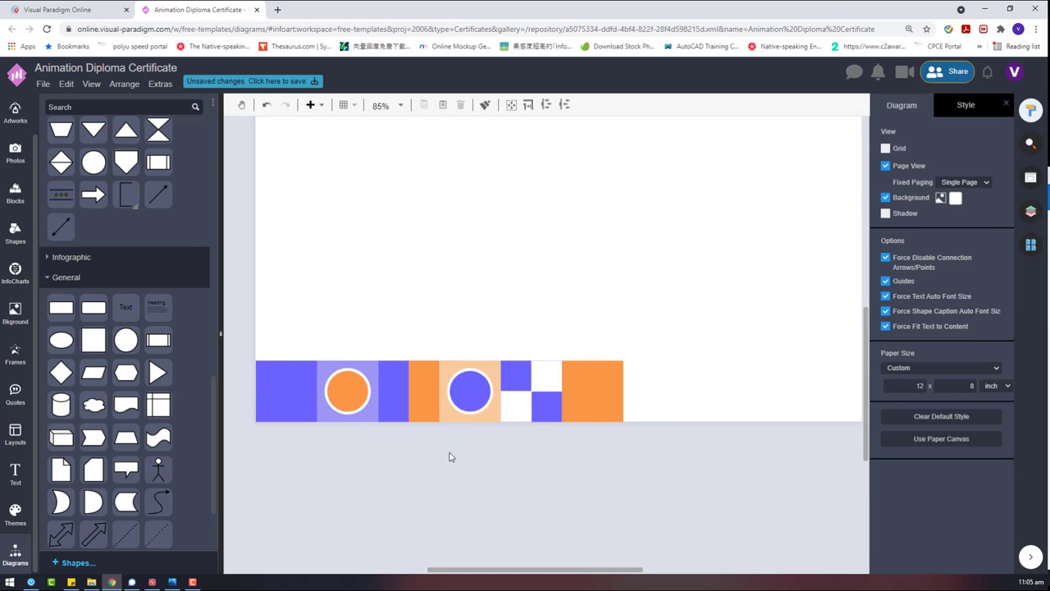
drag(449, 457, 392, 475)
drag(634, 454, 235, 329)
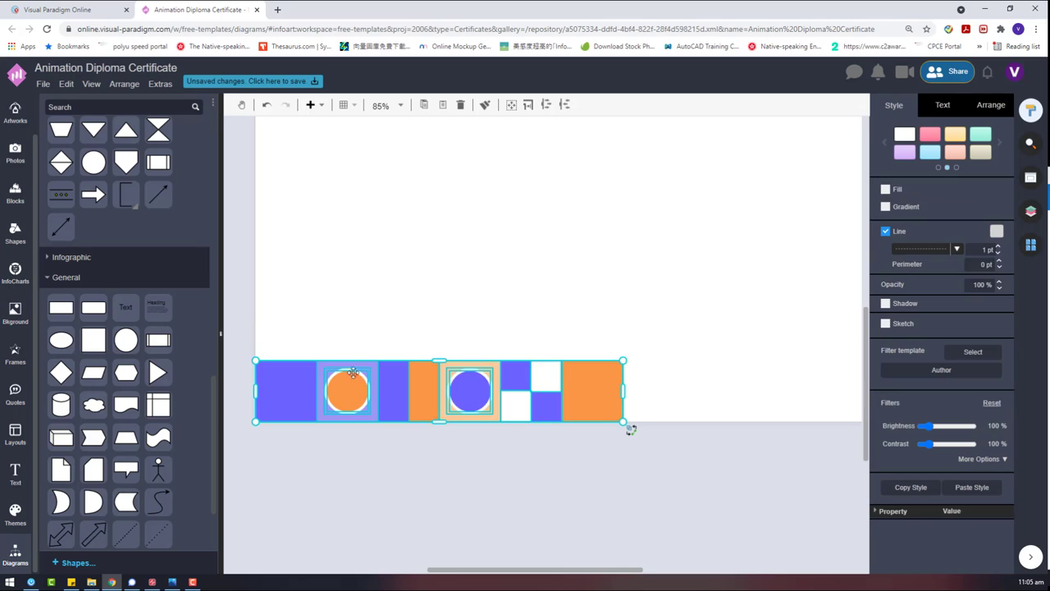
drag(360, 379, 661, 418)
click(648, 489)
drag(610, 570, 707, 571)
Step: Ungroup the duplicated row and delete its checkerboard and orange tiles that overhang the page
right_click(563, 376)
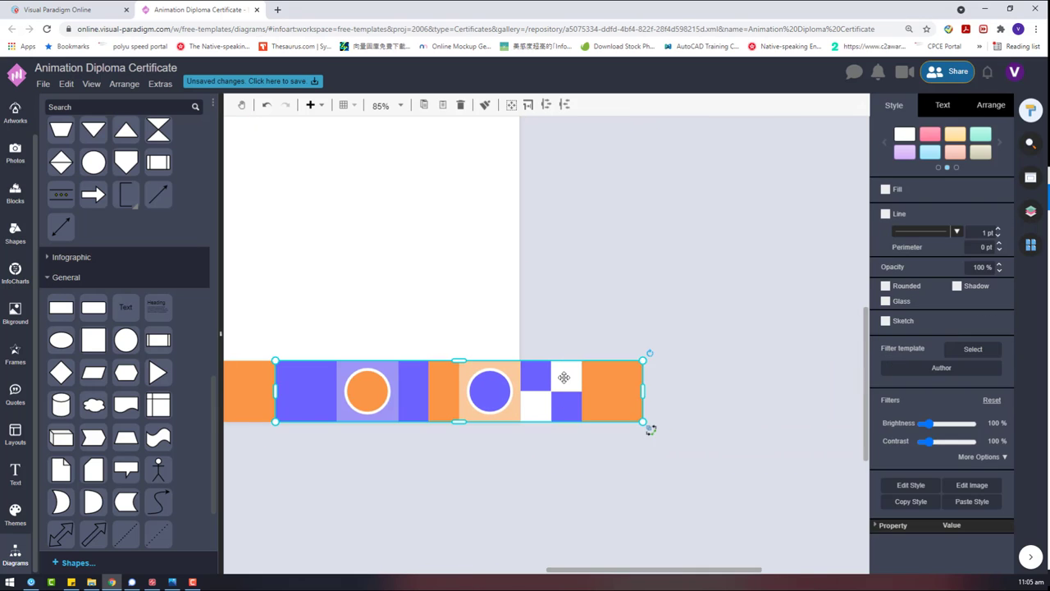
click(656, 462)
drag(723, 484, 517, 330)
drag(644, 569, 583, 553)
key(Delete)
drag(677, 572, 619, 576)
scroll(493, 443, down, 3)
scroll(585, 456, up, 2)
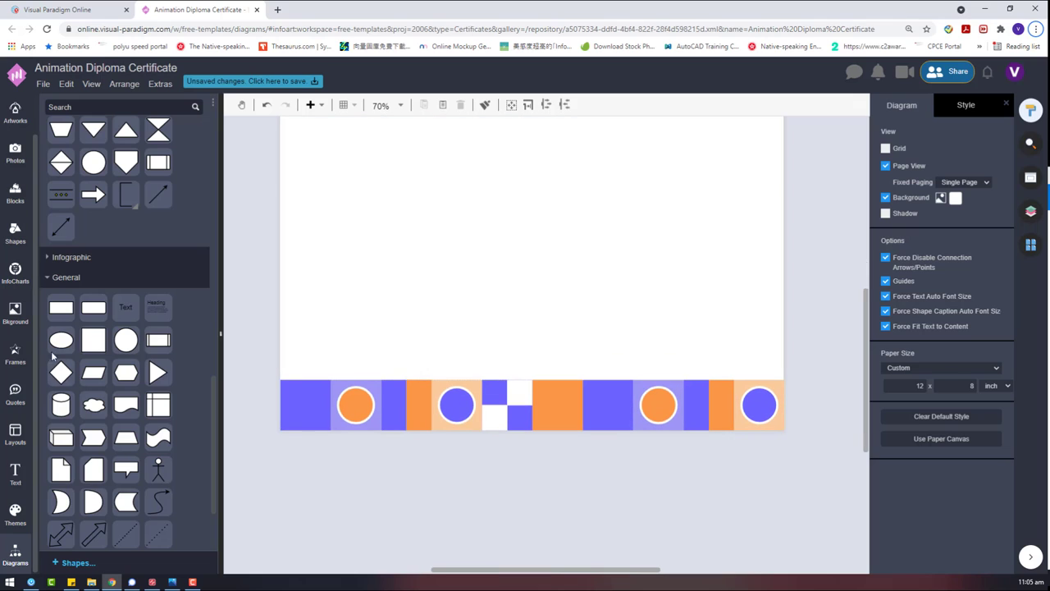
Step: Add a right triangle, flip it vertically, place it in the middle orange tile's upper-left corner and enlarge it to about 116.86 × 117.14 pt
scroll(125, 405, up, 2)
scroll(125, 420, up, 4)
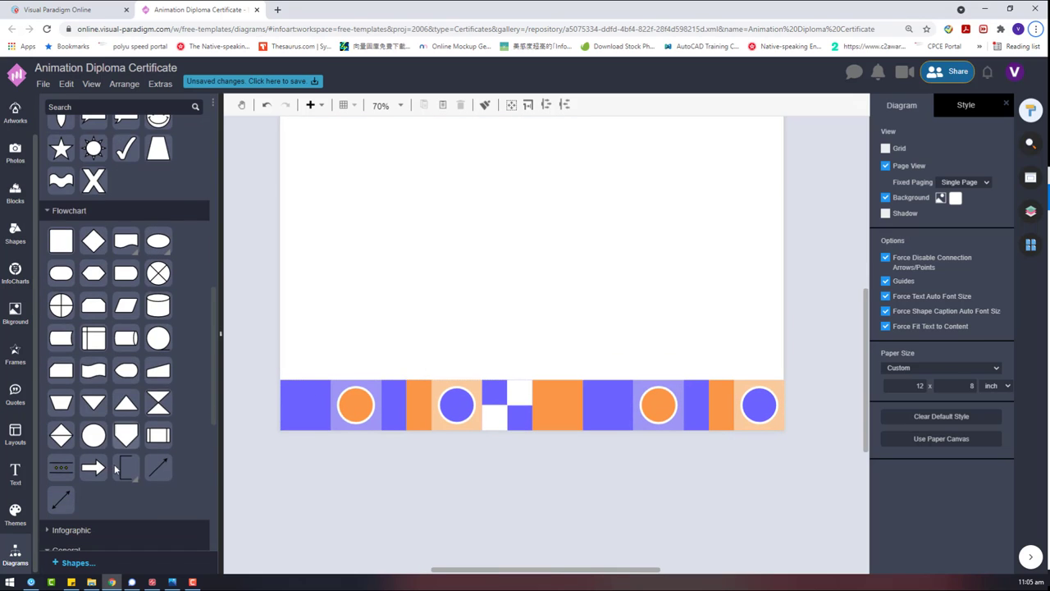
drag(60, 302, 648, 468)
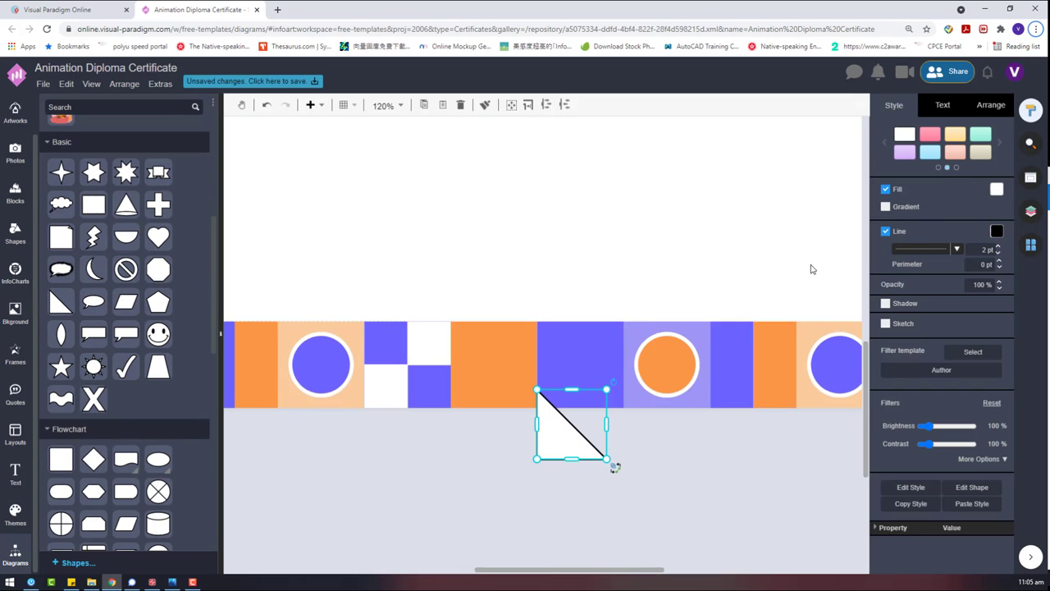
scroll(868, 335, up, 5)
click(991, 106)
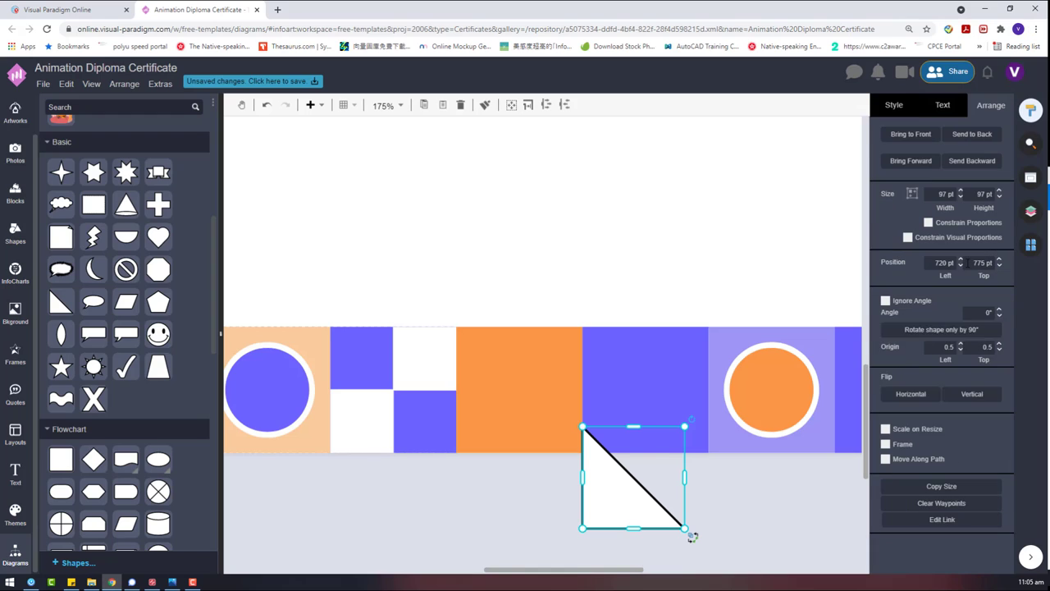
click(970, 402)
drag(598, 441, 469, 342)
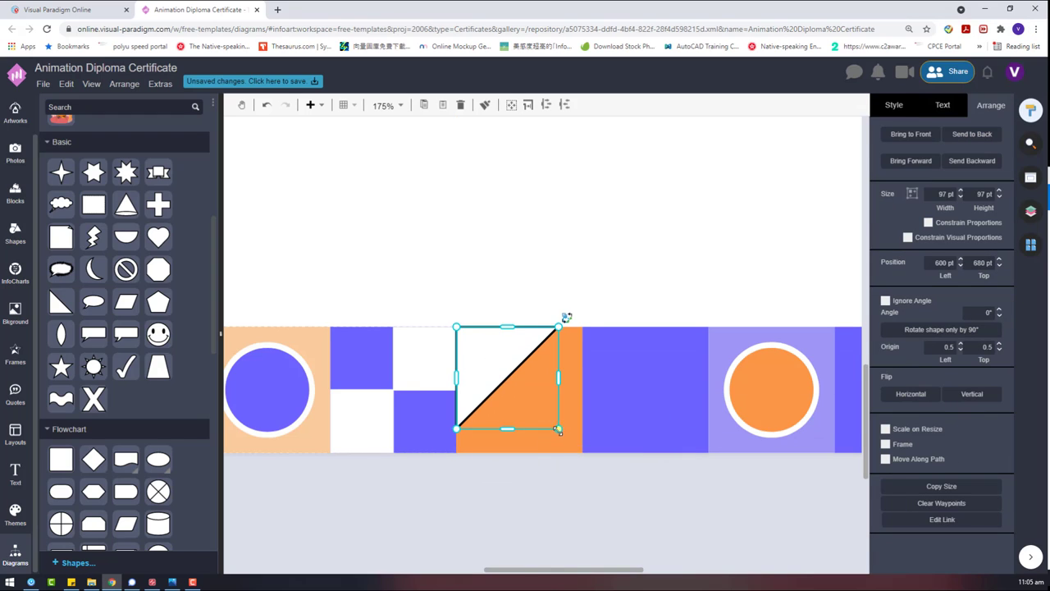
drag(559, 430, 580, 452)
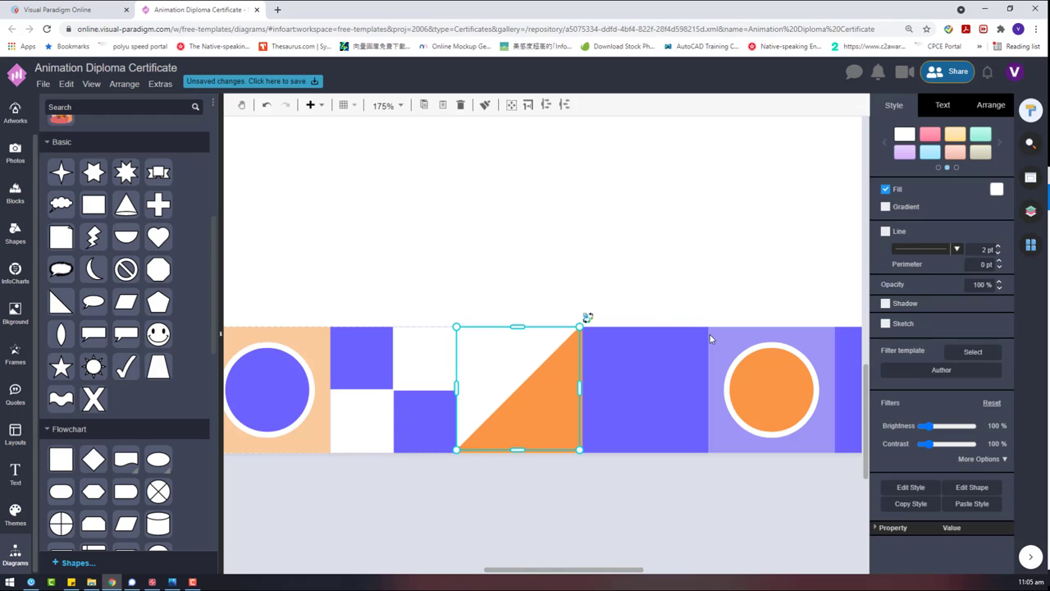
Step: Remove the triangle's outline and flip it vertically and horizontally so it fills the tile's lower-right half
click(995, 190)
click(992, 105)
click(974, 395)
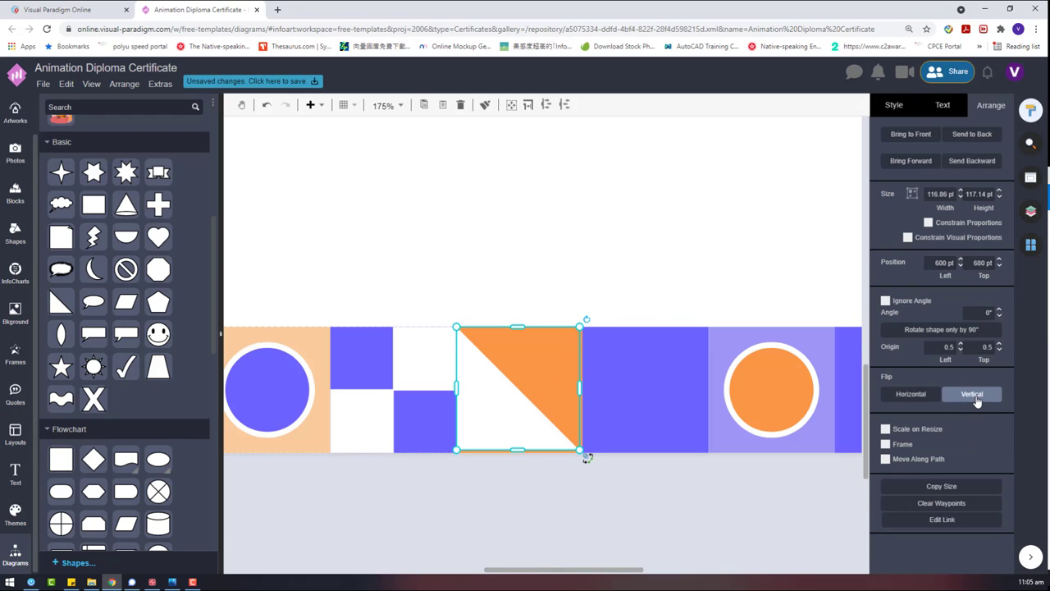
click(913, 396)
Step: Align the white triangle with the bottom and right edges of the orange tile
click(614, 504)
click(560, 405)
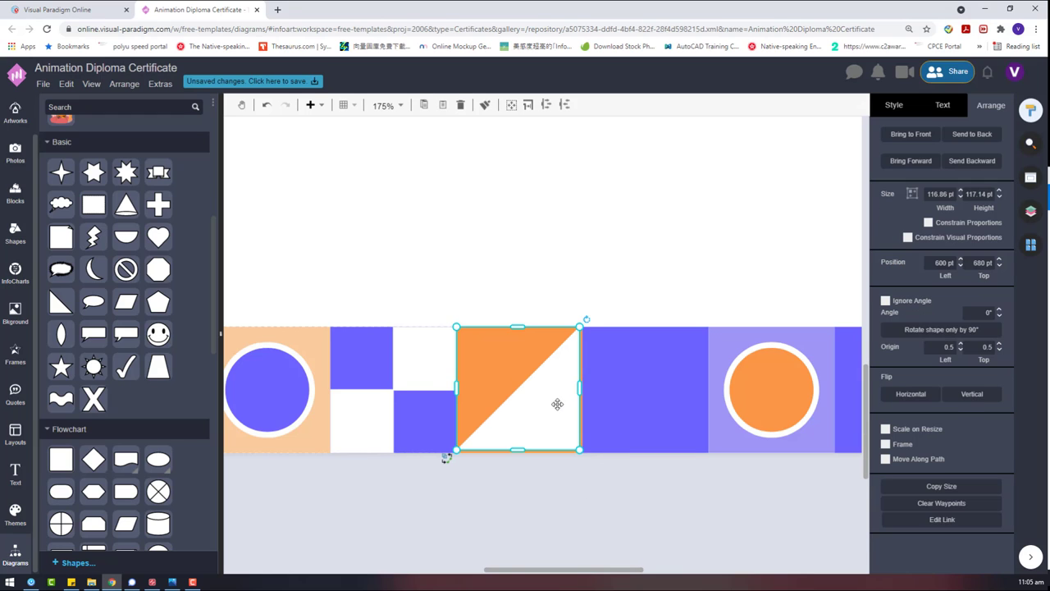
click(622, 307)
drag(573, 510, 417, 282)
click(992, 488)
click(628, 489)
click(527, 413)
scroll(510, 390, up, 3)
click(502, 239)
scroll(501, 239, down, 4)
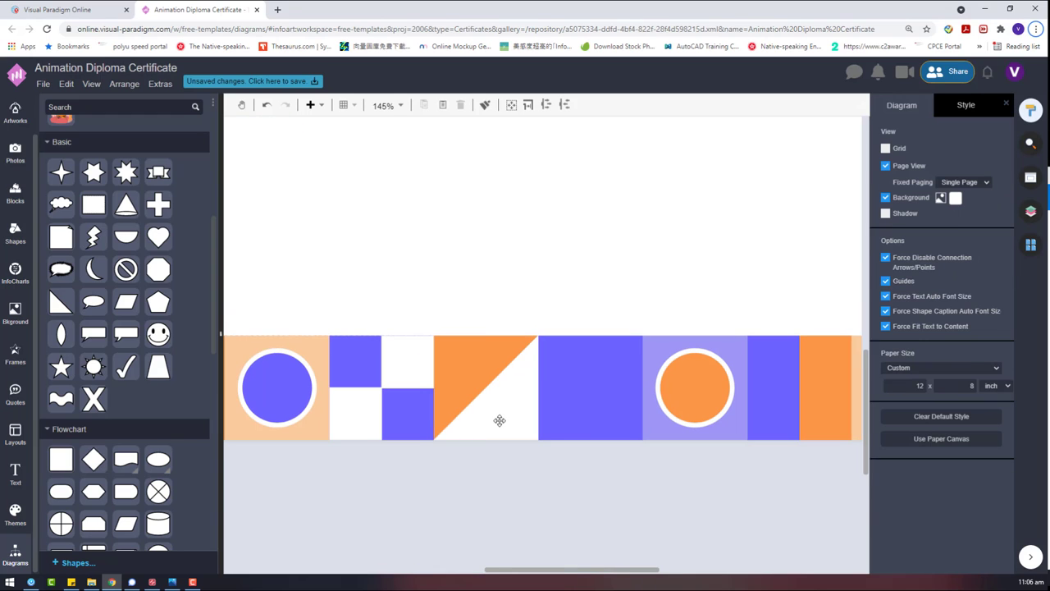
Step: Duplicate the white triangle, flip the copy horizontally and place it over the adjacent purple tile to form a peak
click(500, 420)
key(ctrl+v)
click(908, 394)
drag(525, 481, 560, 402)
click(639, 478)
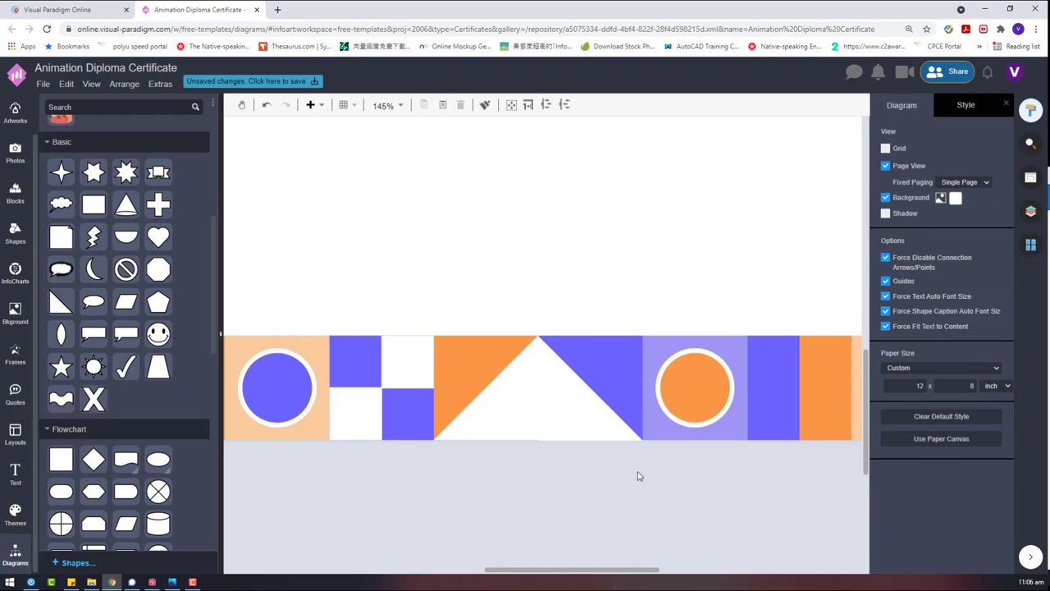
Step: Select both white triangles and lower their shared peak to a height of about 43.88 pt
click(584, 410)
click(492, 416)
shift+click(568, 380)
drag(539, 334, 538, 403)
click(631, 481)
Step: Duplicate the pair of white triangles and place the copies in the empty area below the row
scroll(588, 507, down, 8)
scroll(602, 509, up, 3)
scroll(563, 493, up, 2)
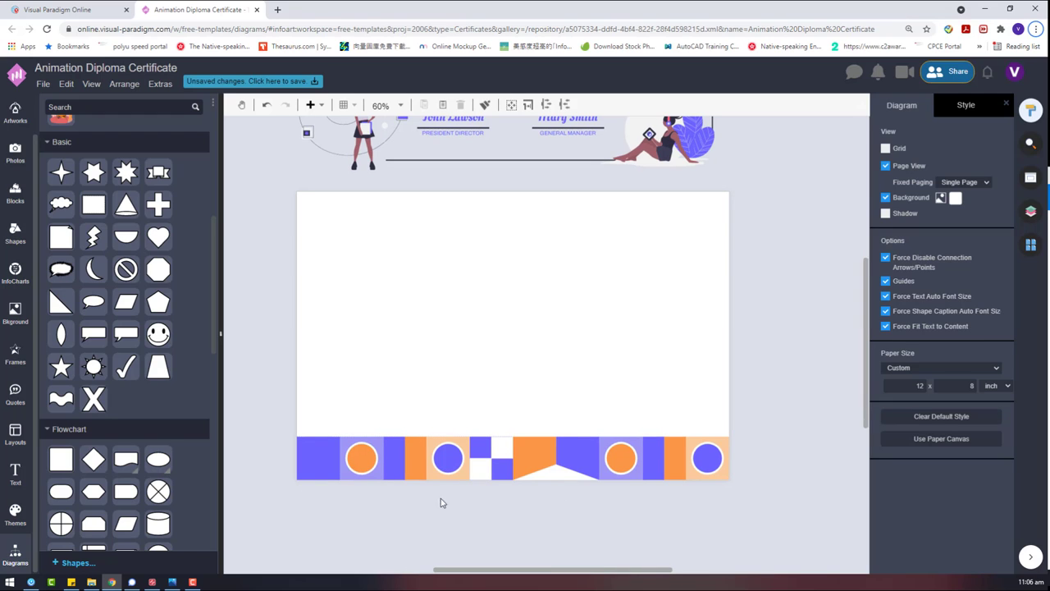
scroll(441, 502, up, 3)
click(714, 462)
shift+click(668, 462)
drag(673, 462, 633, 543)
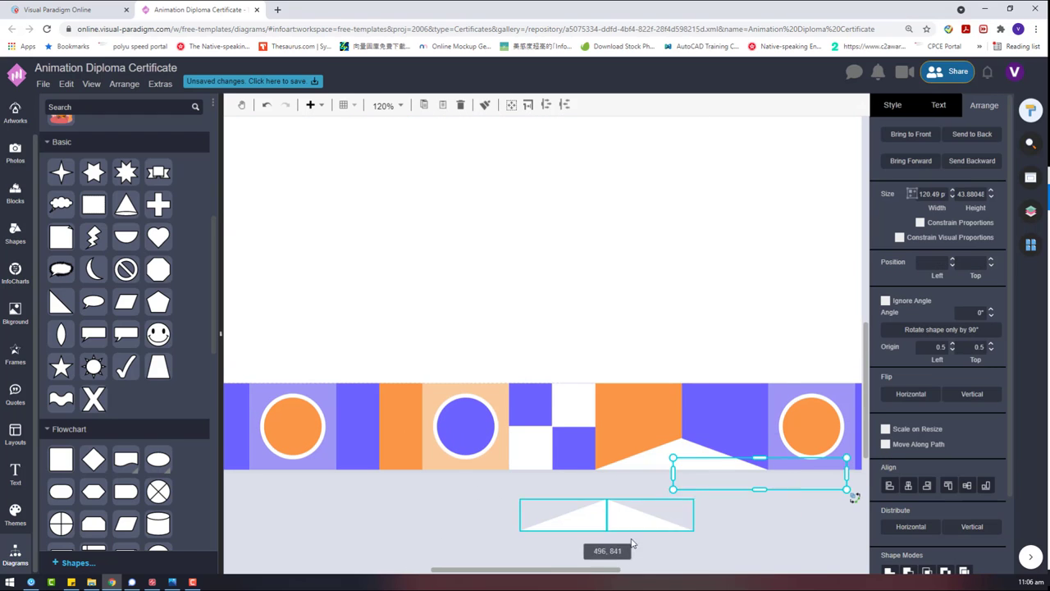
click(635, 546)
Step: Fill the left triangle copy with purple and the right one with orange
click(585, 520)
click(894, 105)
click(994, 190)
click(929, 300)
click(632, 520)
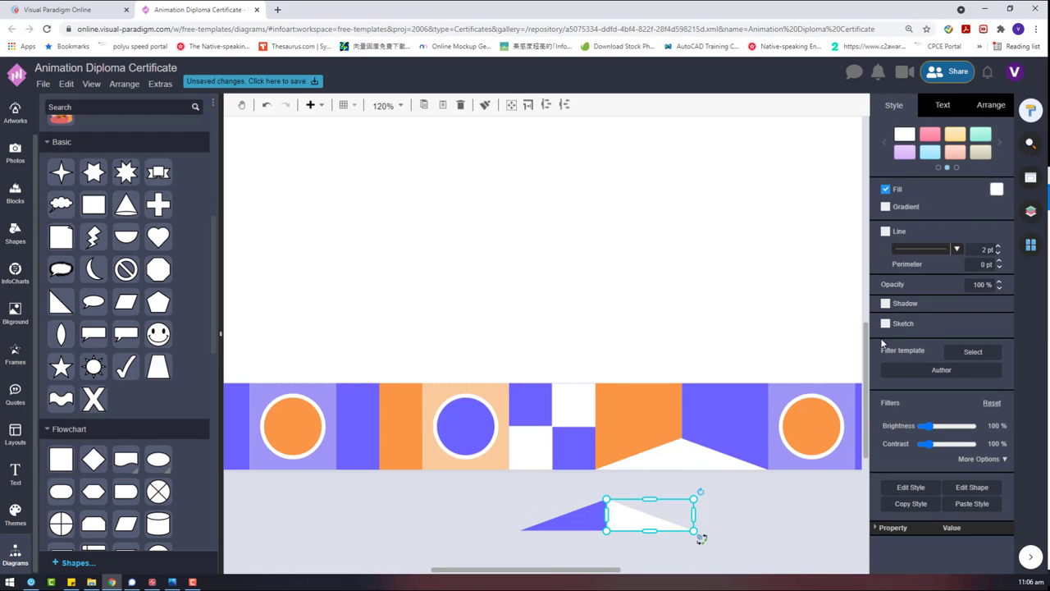
click(996, 189)
click(944, 303)
Step: Shrink the purple and orange triangles together and place them at the base of the white peak
drag(485, 491, 625, 527)
drag(585, 525, 694, 464)
click(805, 506)
Step: Line up the edges of the white and coloured triangles with the purple and orange tiles beneath them
drag(678, 358, 777, 477)
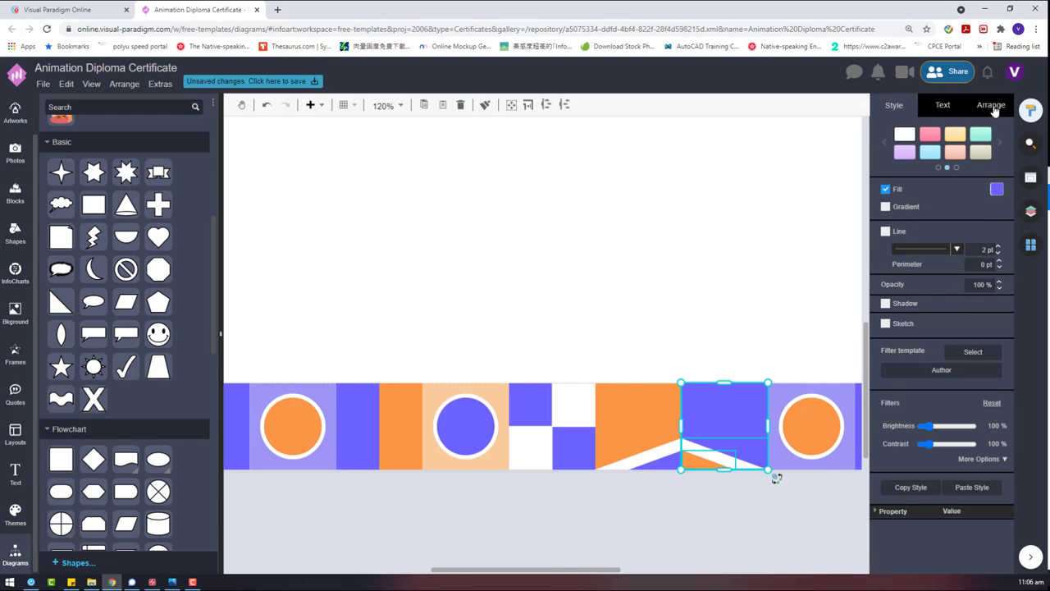
click(769, 509)
scroll(786, 464, up, 3)
drag(775, 527, 592, 292)
drag(775, 537, 611, 283)
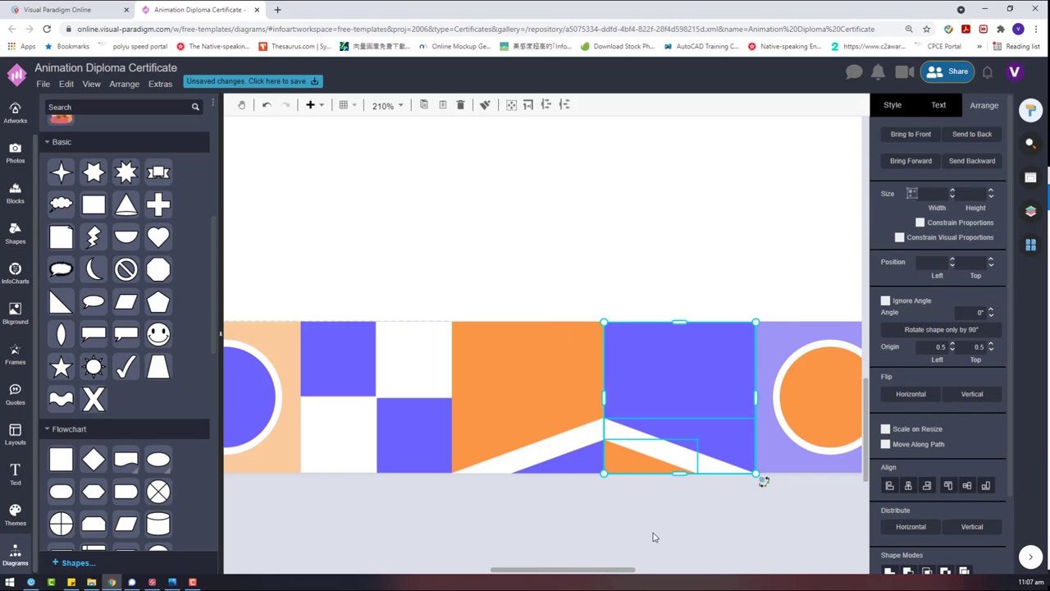
drag(610, 530, 427, 292)
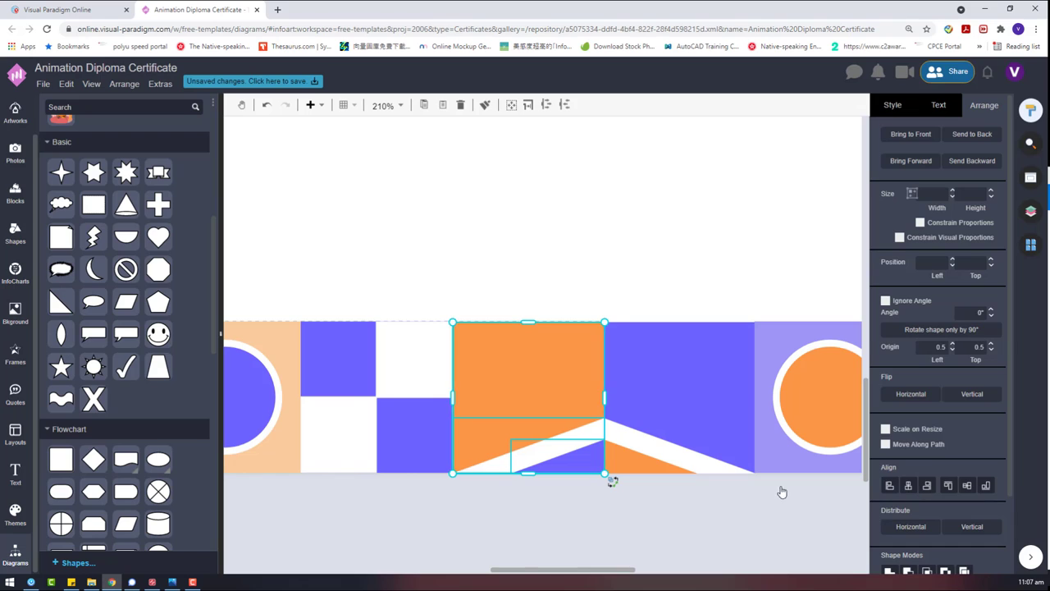
drag(622, 502, 648, 476)
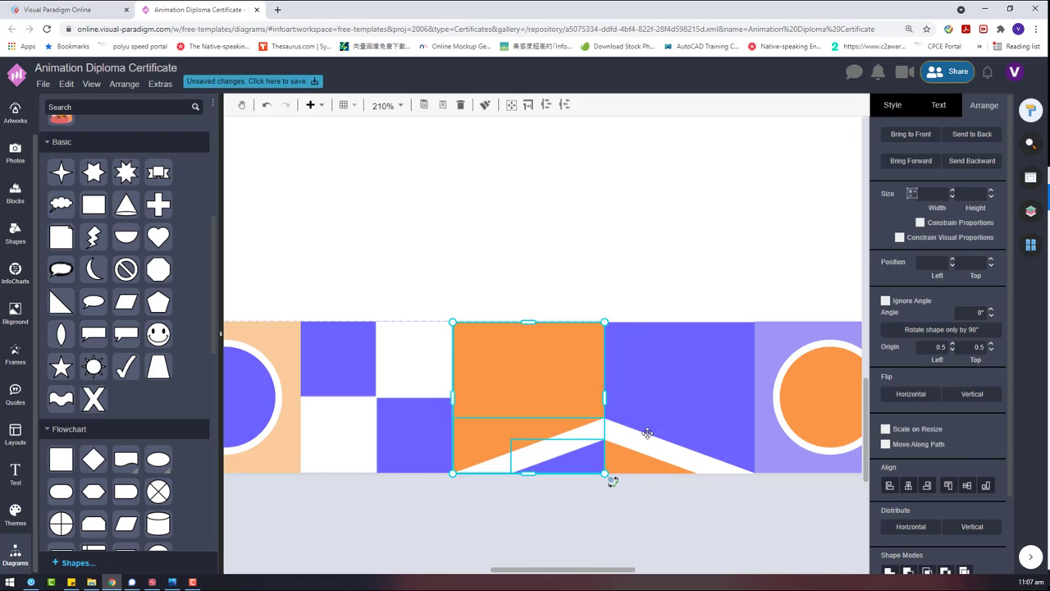
Step: Ungroup the original row of tiles
click(673, 502)
scroll(291, 410, up, 3)
click(290, 410)
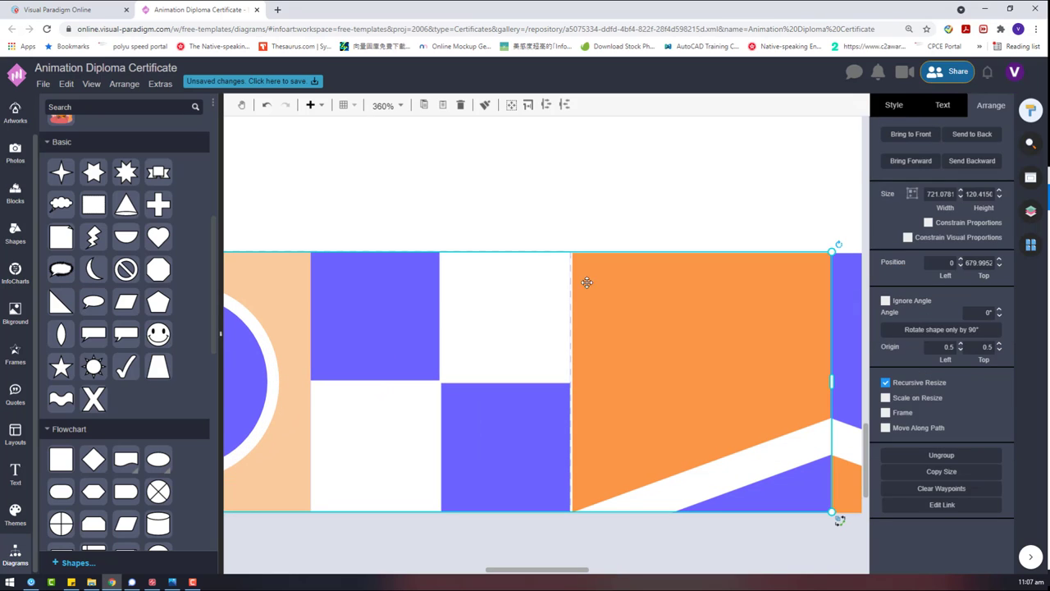
click(903, 111)
click(659, 216)
click(577, 335)
right_click(486, 351)
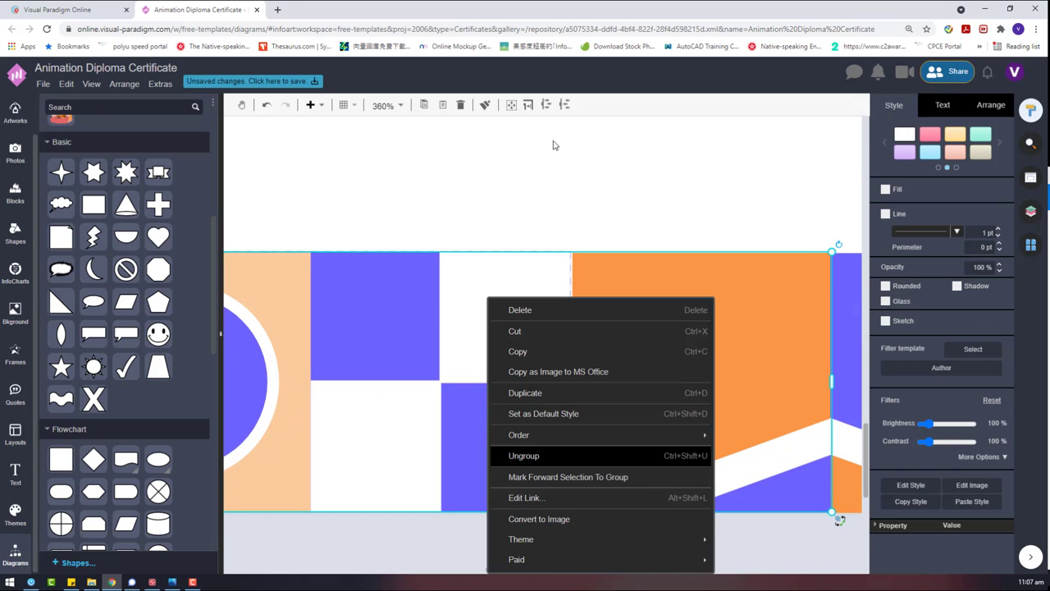
click(541, 456)
click(555, 145)
click(525, 303)
click(541, 237)
scroll(540, 253, down, 9)
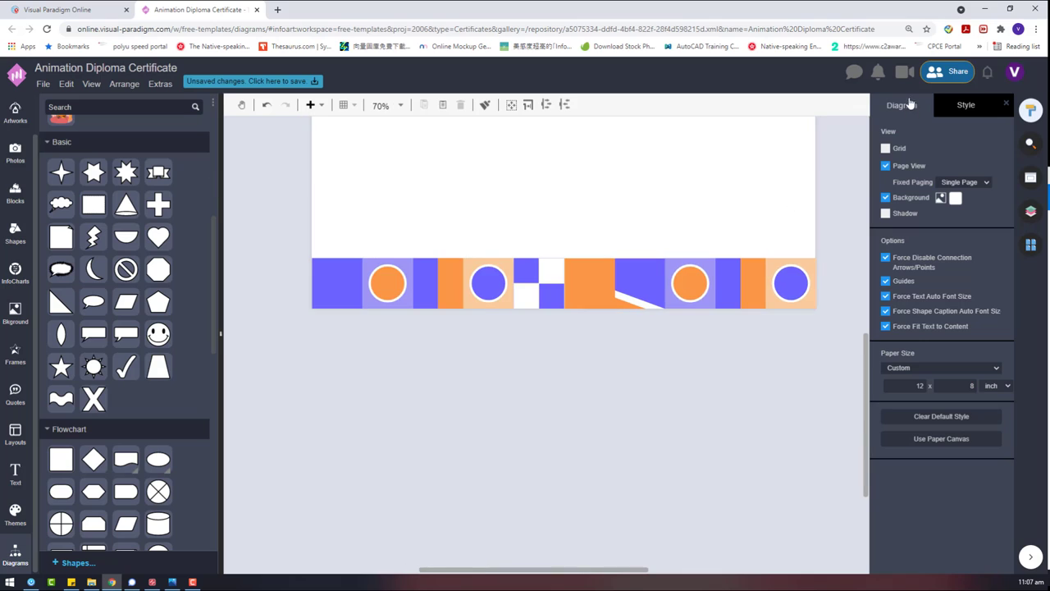
Step: Close the narrow gap between the checkerboard and the tiles that follow it
scroll(520, 270, up, 3)
click(608, 296)
drag(623, 386, 228, 216)
click(790, 379)
scroll(809, 246, up, 3)
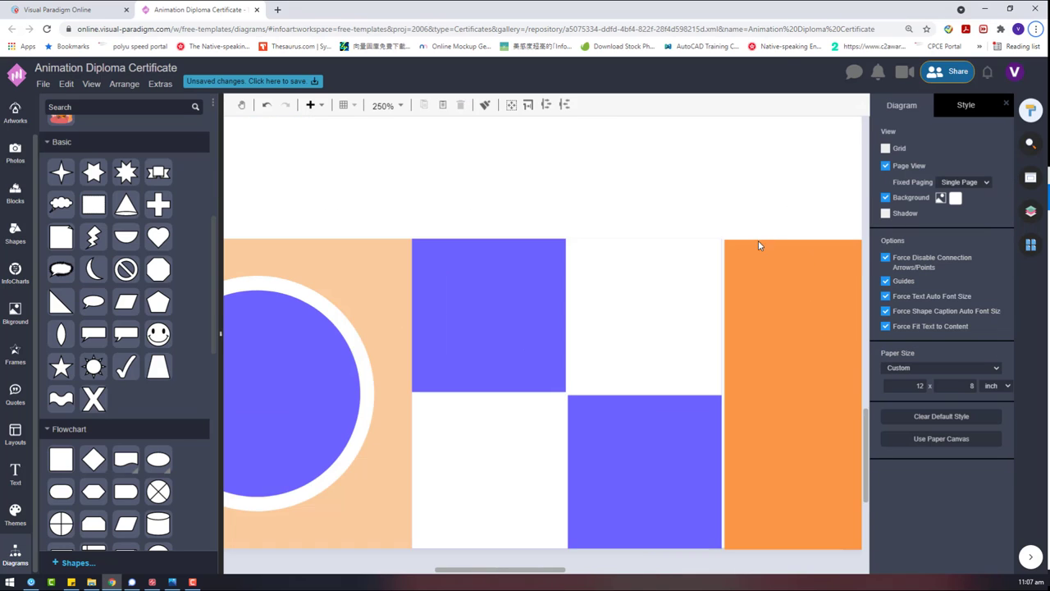
scroll(760, 243, down, 6)
drag(579, 567, 657, 567)
drag(765, 376, 467, 210)
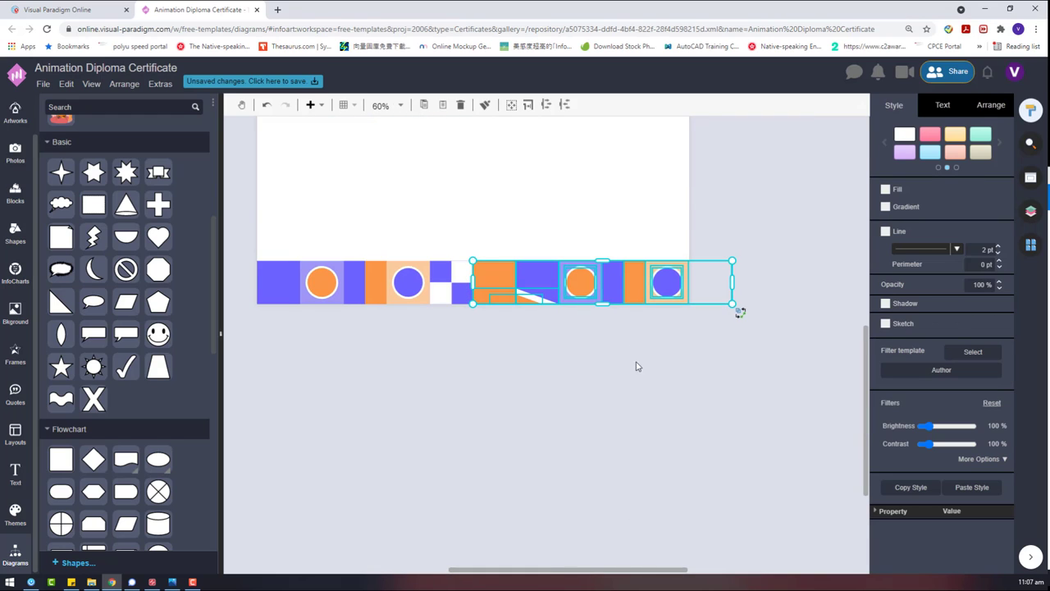
click(638, 366)
Step: Adjust the end tile and the whole row so the pattern ends flush with the page's right edge
drag(806, 347, 680, 225)
scroll(536, 236, up, 4)
drag(389, 239, 347, 334)
click(693, 439)
scroll(691, 437, down, 5)
click(742, 394)
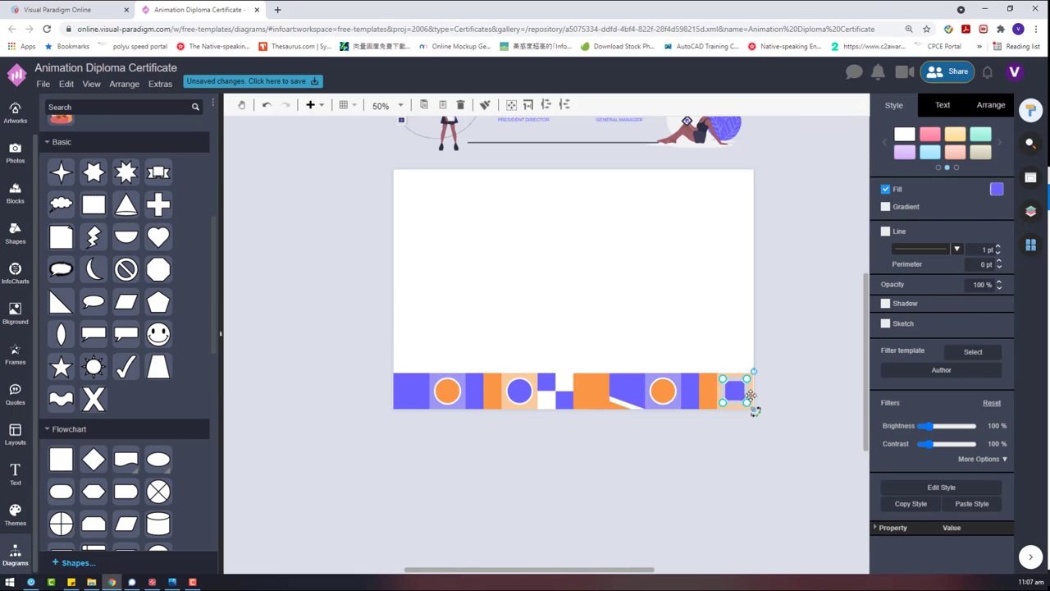
click(751, 398)
drag(809, 431, 727, 339)
click(710, 396)
drag(785, 447, 324, 316)
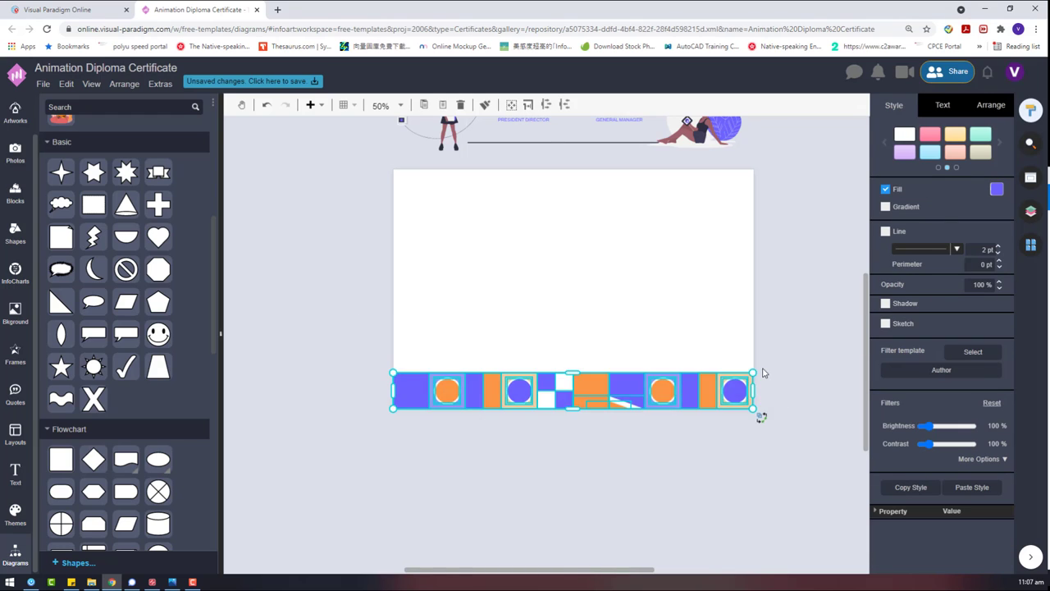
scroll(764, 373, up, 5)
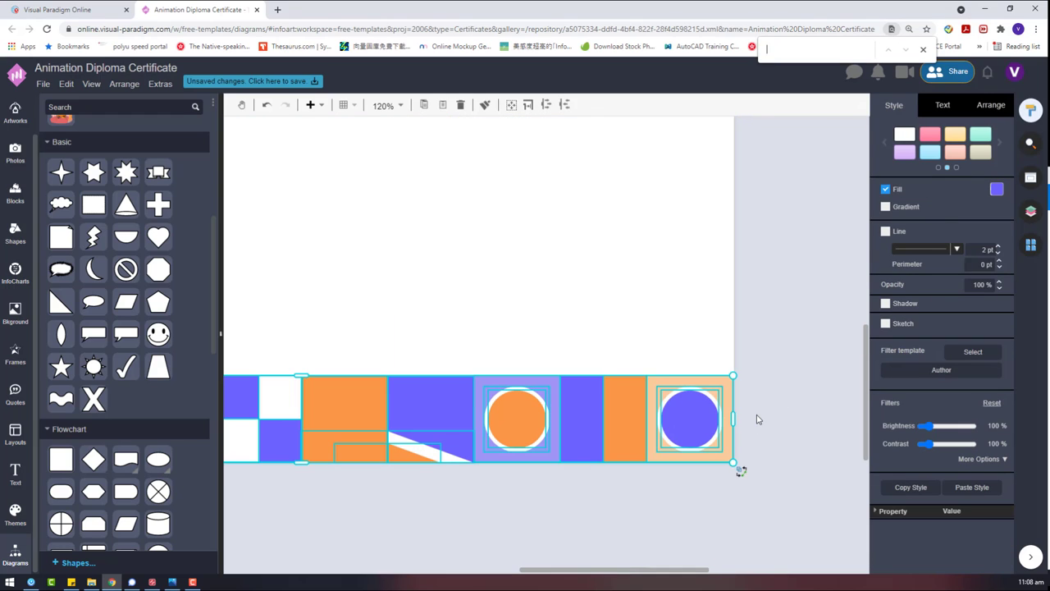
scroll(763, 390, up, 3)
drag(583, 265, 595, 265)
click(698, 296)
scroll(698, 296, down, 10)
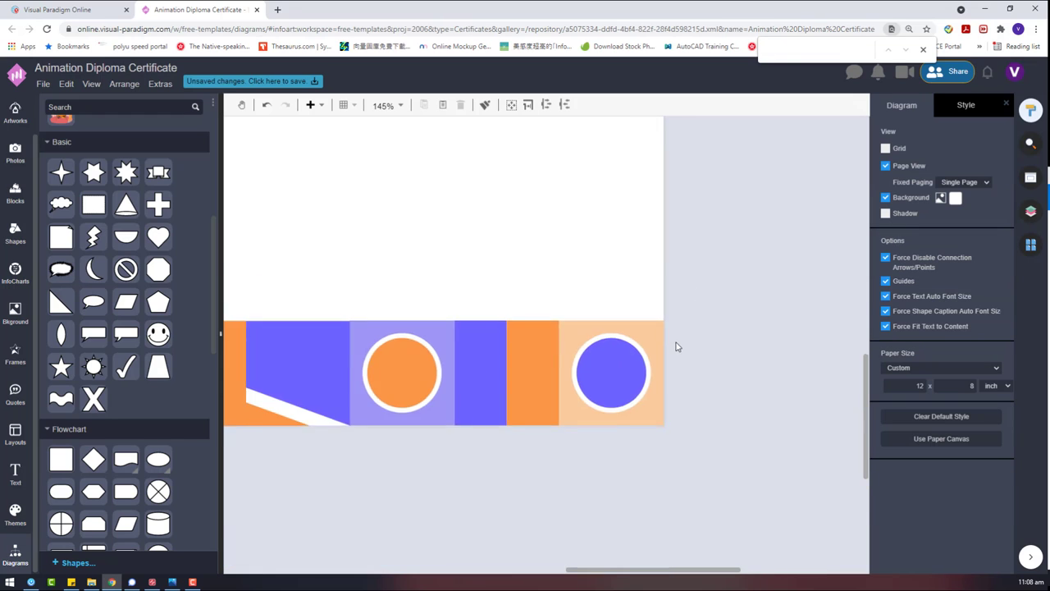
Step: Send the middle orange tile behind its white and purple triangles
click(517, 372)
click(425, 353)
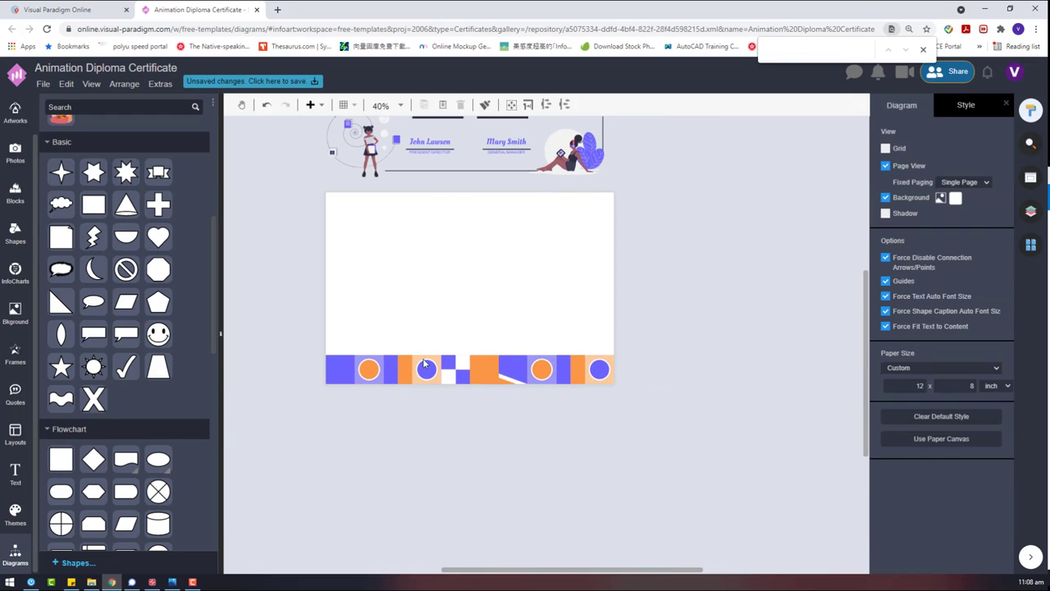
scroll(422, 359, up, 2)
click(525, 378)
right_click(532, 378)
mouse_move(640, 477)
click(770, 497)
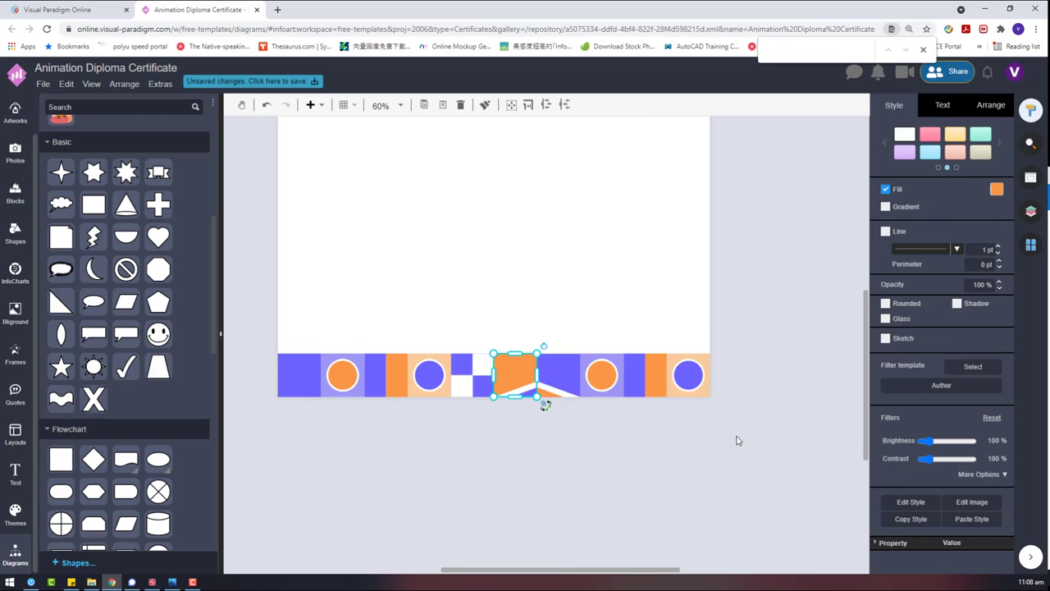
Step: Try to stretch all tiles after the first purple square wider, and undo the stretch
drag(758, 433, 549, 506)
click(548, 364)
click(606, 372)
drag(759, 432, 254, 309)
click(733, 412)
drag(783, 408, 308, 298)
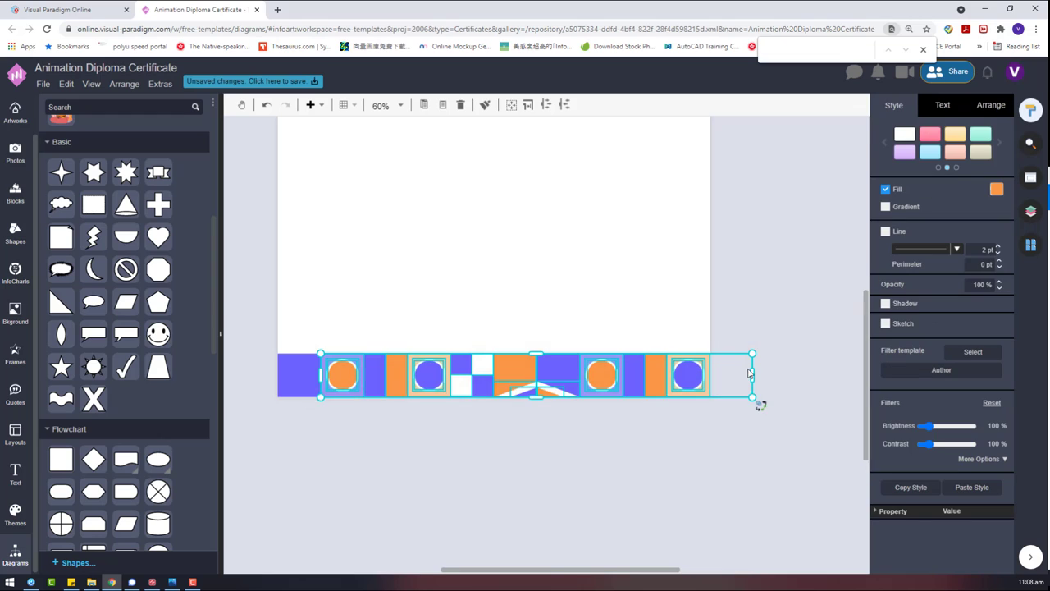
drag(755, 398, 814, 397)
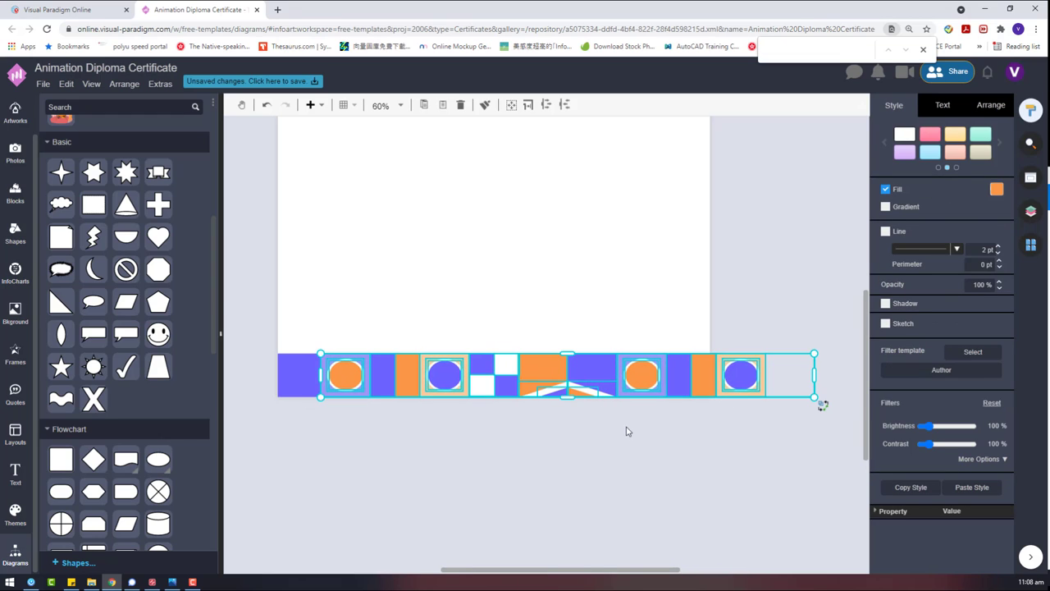
key(ctrl+z)
click(602, 375)
click(480, 375)
click(396, 378)
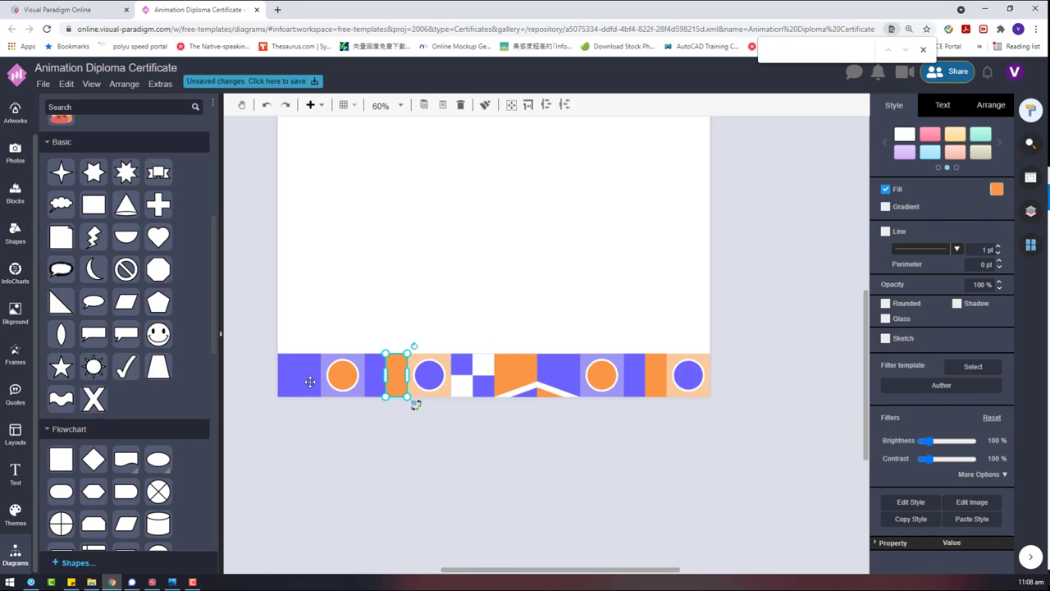
click(311, 382)
click(736, 381)
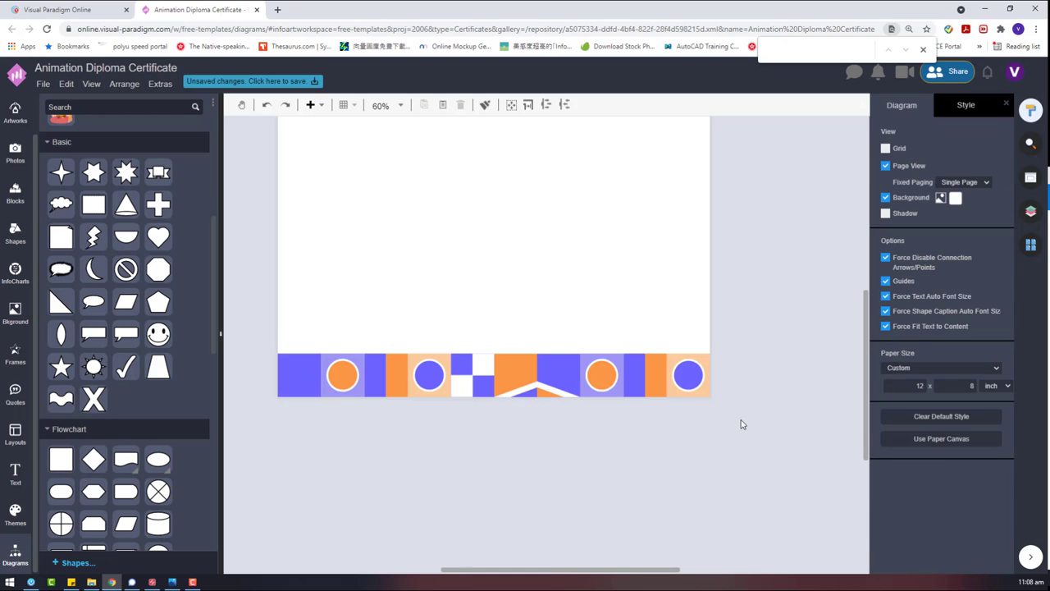
Step: Check the joins around the checkerboard tiles and group all tiles in the bottom border row
drag(741, 420, 249, 334)
scroll(429, 375, up, 9)
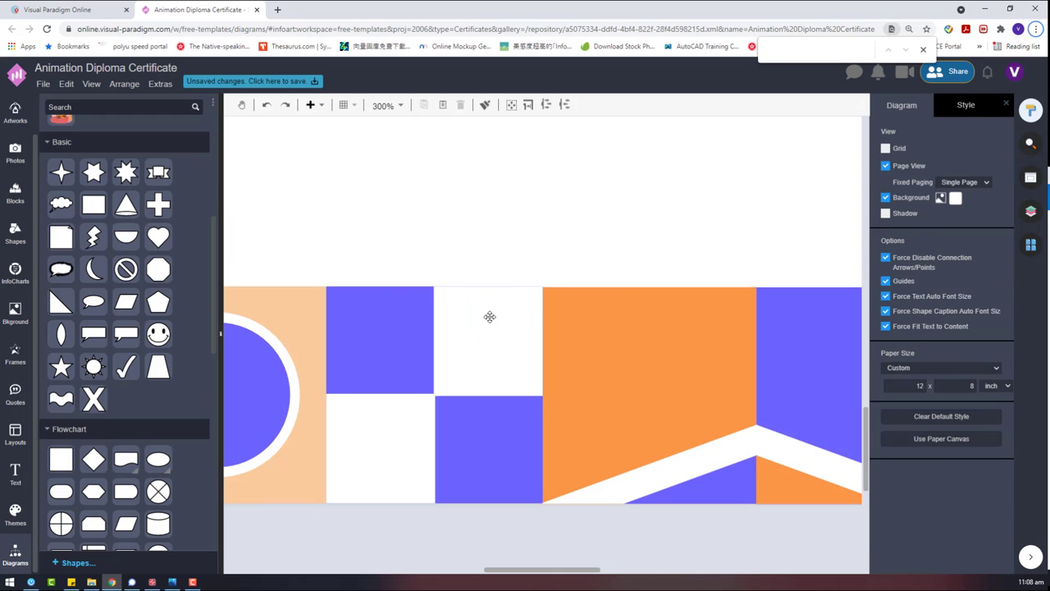
click(489, 317)
click(505, 261)
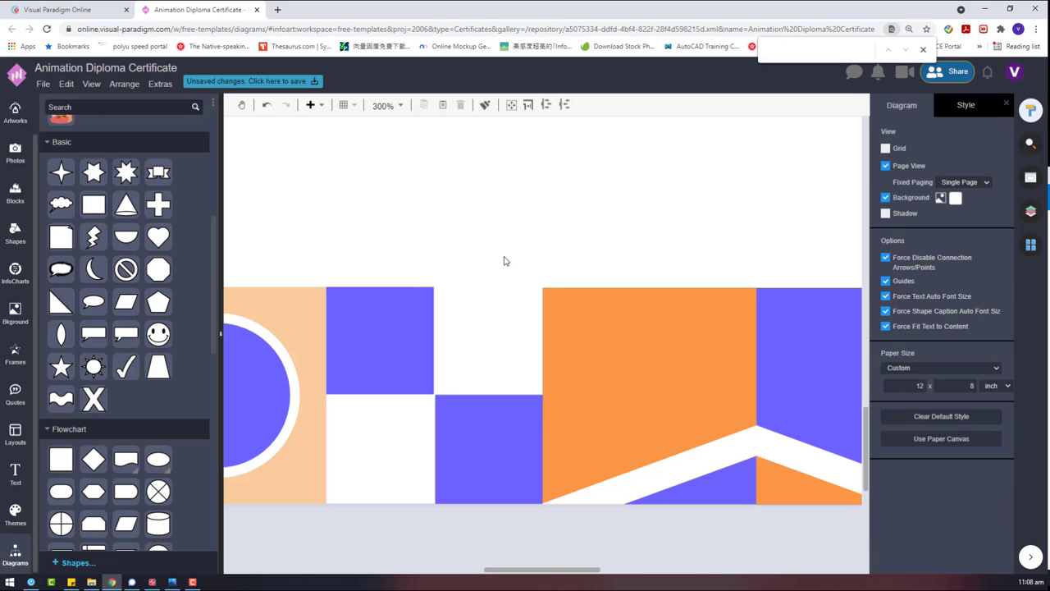
scroll(518, 261, down, 8)
drag(808, 339, 262, 240)
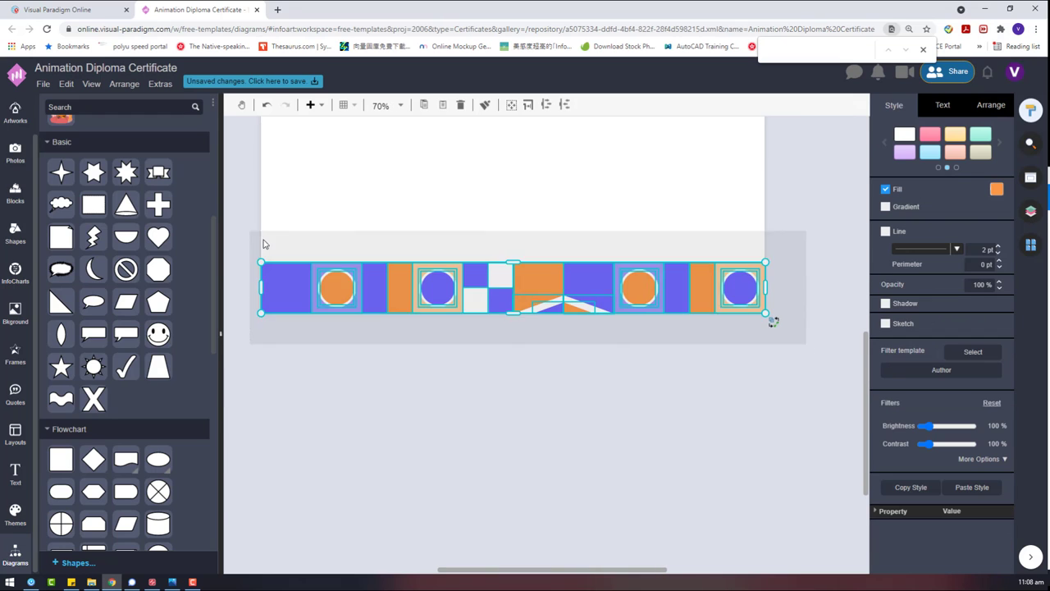
key(ctrl+g)
scroll(793, 296, up, 6)
click(779, 188)
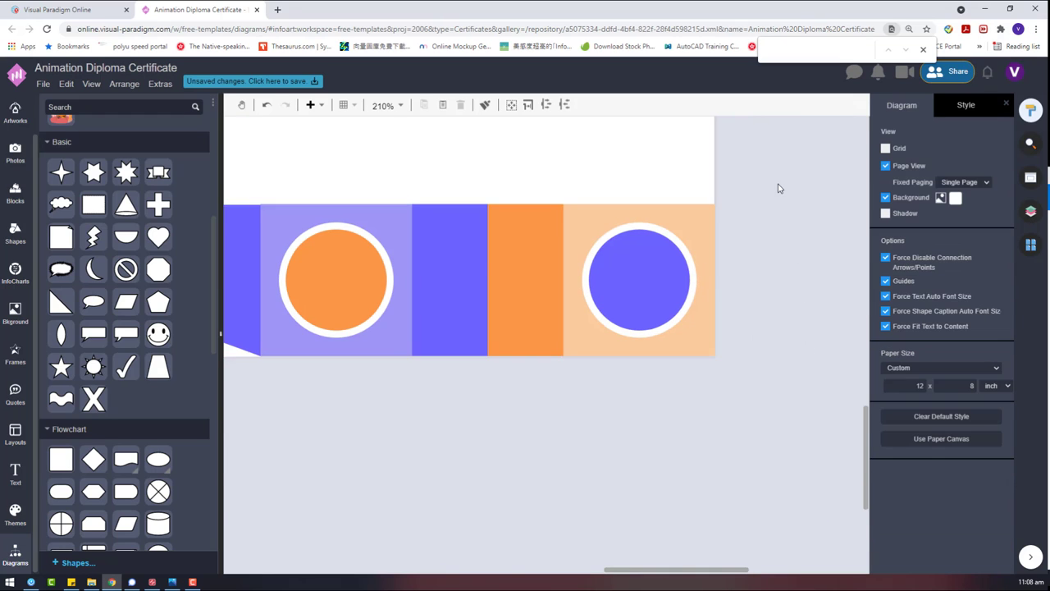
scroll(767, 186, up, 3)
scroll(714, 226, down, 11)
scroll(509, 290, up, 4)
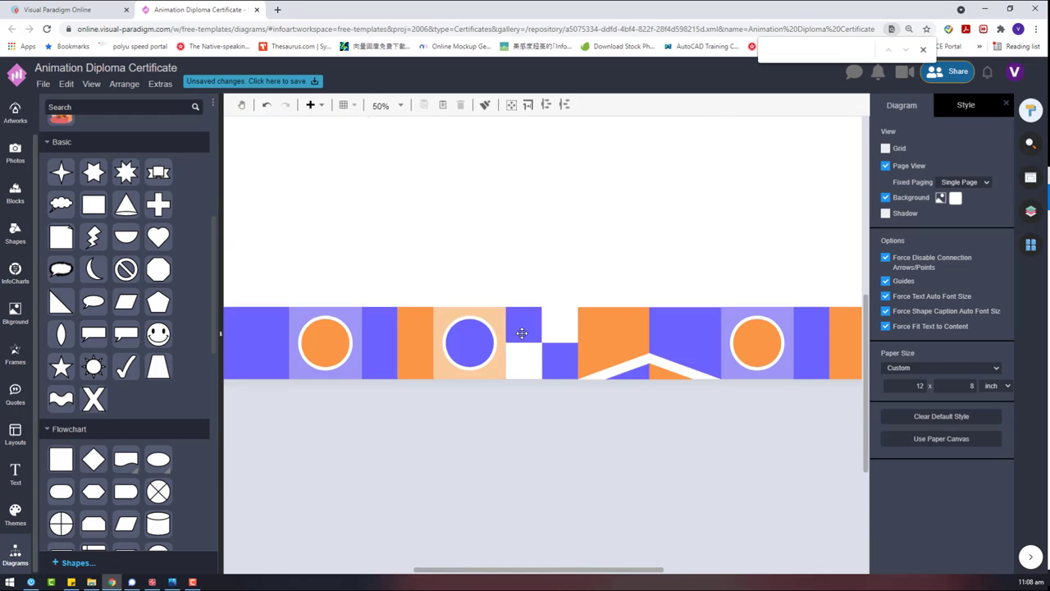
Step: Duplicate the purple circle beside the checkerboard, fill the copy white, and centre it inside the original at about half size
right_click(611, 238)
click(640, 396)
click(580, 396)
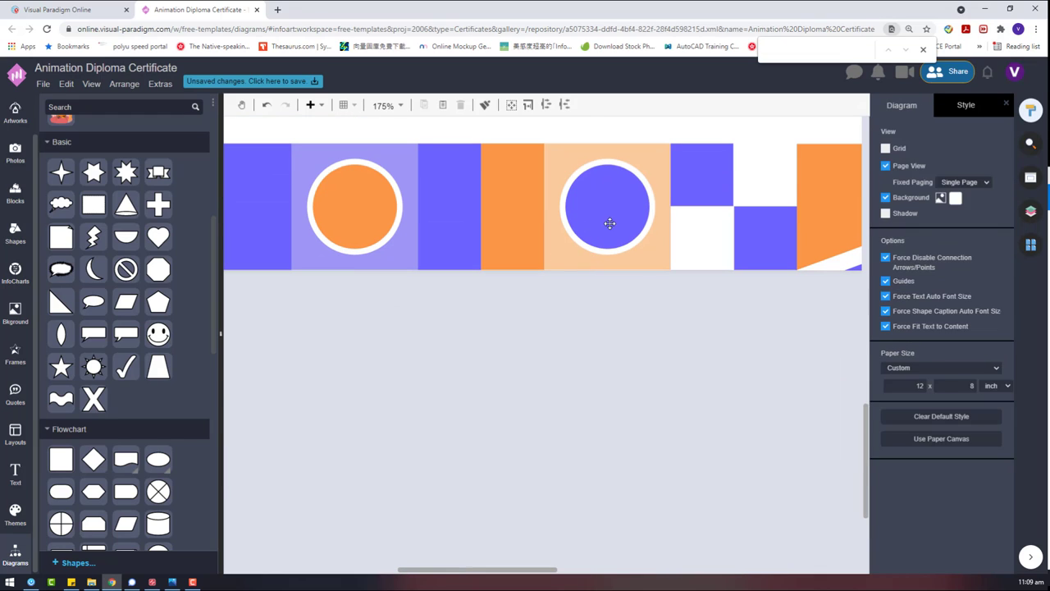
click(610, 206)
drag(610, 205, 645, 359)
click(1000, 191)
click(981, 210)
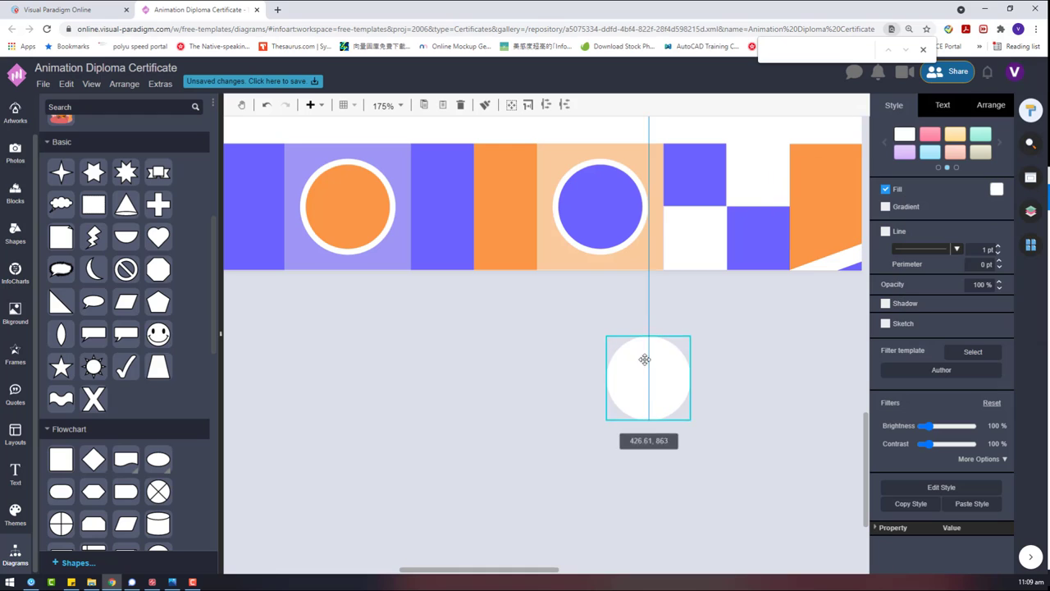
drag(692, 334, 600, 223)
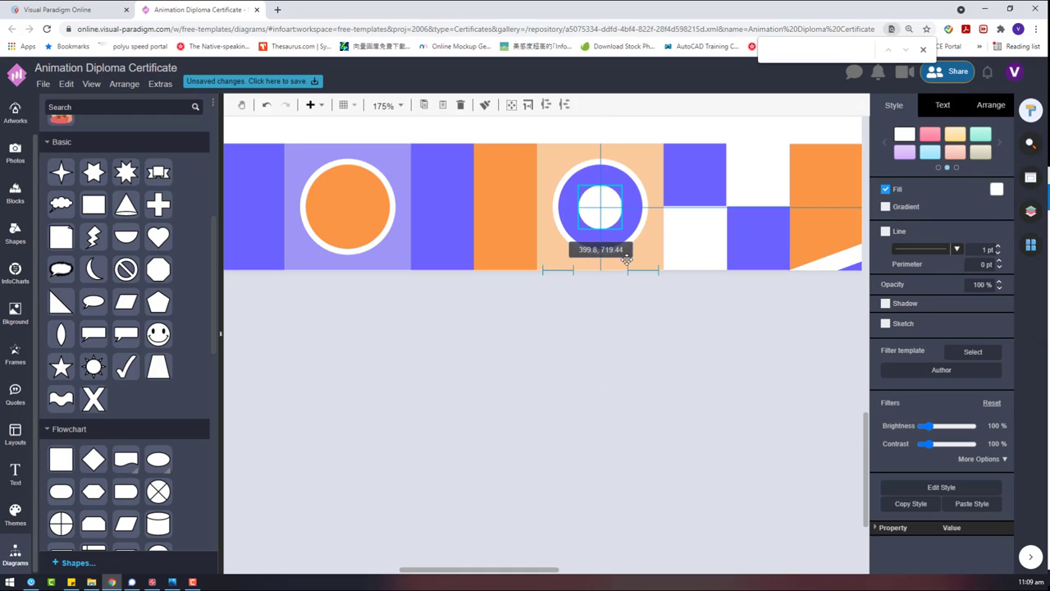
click(729, 312)
Step: Copy the small white circle onto the centre of the purple circle in the border's last tile
scroll(676, 313, down, 3)
scroll(678, 314, down, 1)
scroll(803, 322, up, 2)
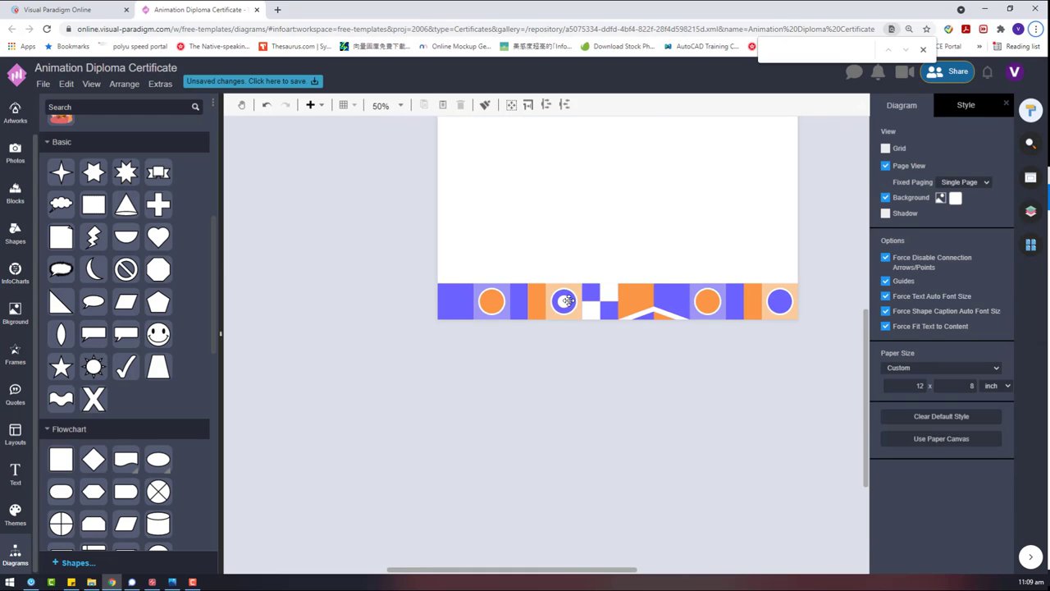
click(567, 301)
drag(685, 376, 784, 302)
scroll(827, 298, up, 5)
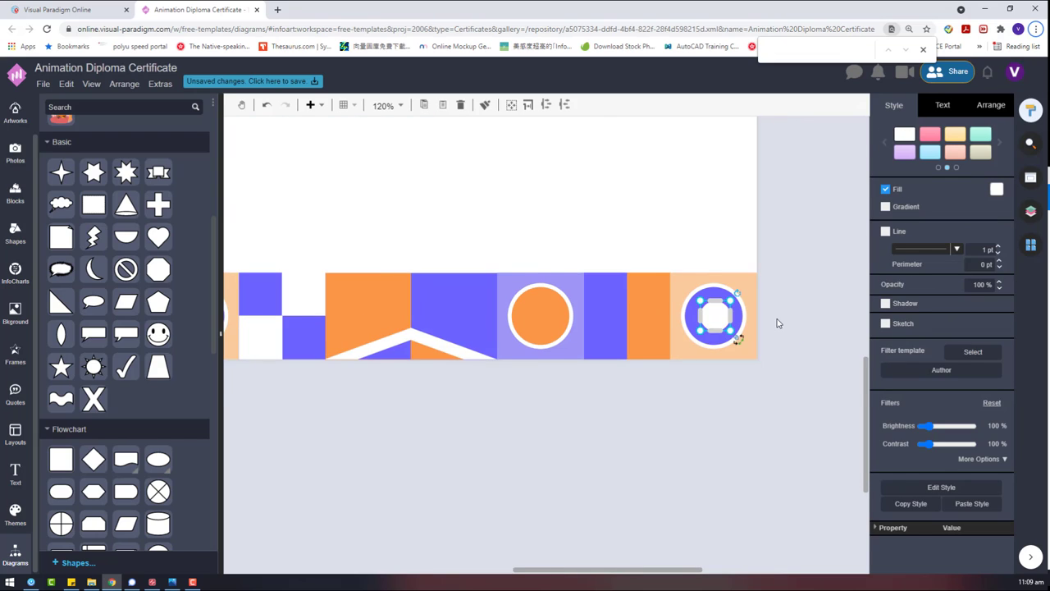
scroll(778, 321, up, 3)
drag(667, 315, 662, 312)
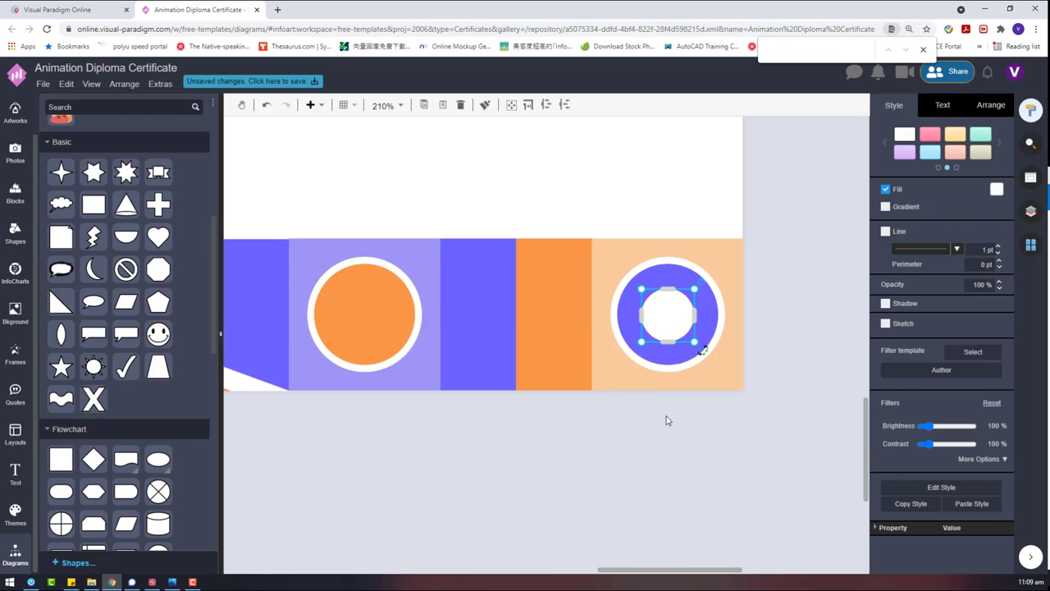
click(666, 422)
Step: Try to group all the tiles and inner circles of the bottom border
scroll(703, 415, down, 6)
drag(583, 408, 423, 336)
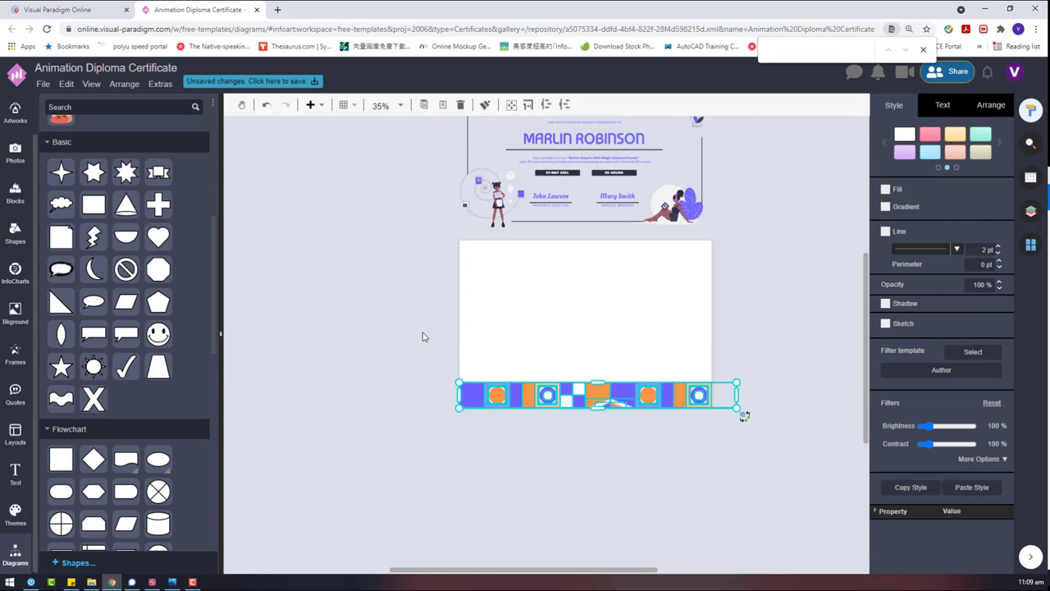
key(ctrl+g)
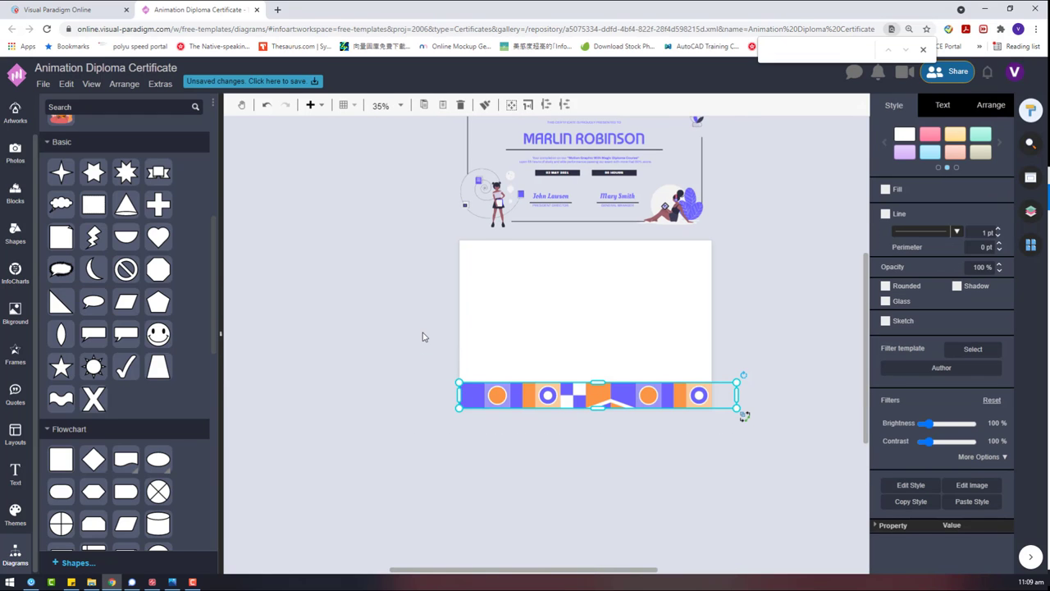
drag(778, 440, 721, 338)
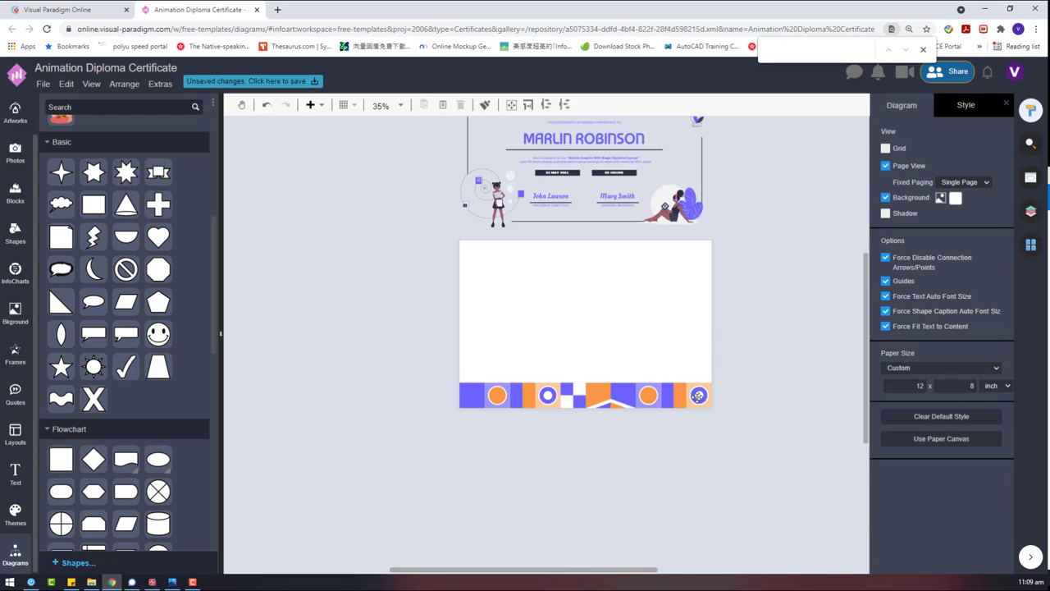
Step: Regroup only the visible tiles of the border and place it back along the page's bottom edge
drag(698, 396, 272, 386)
right_click(545, 438)
click(581, 457)
click(517, 493)
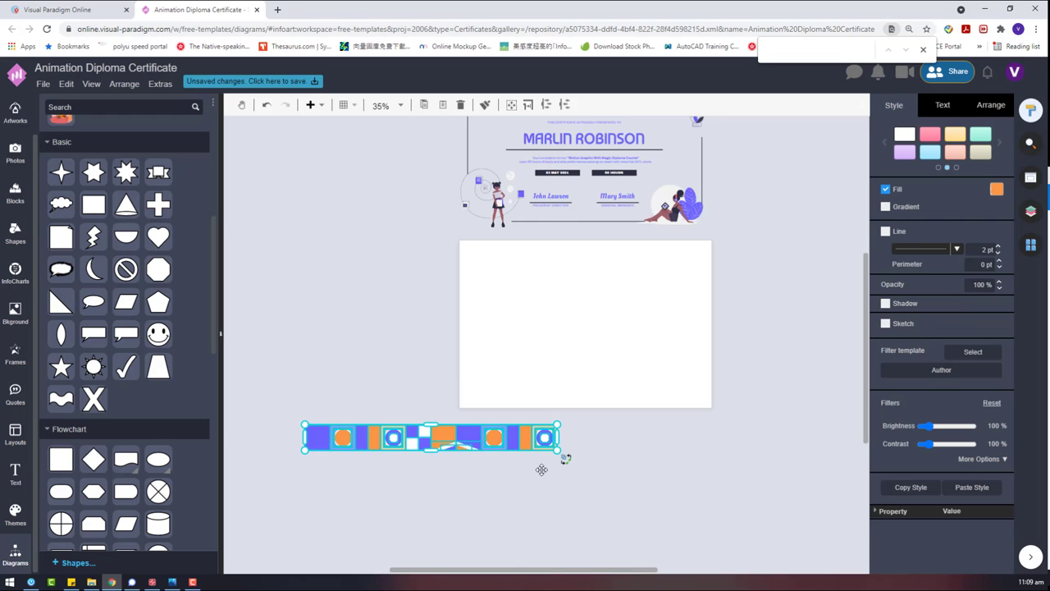
click(513, 445)
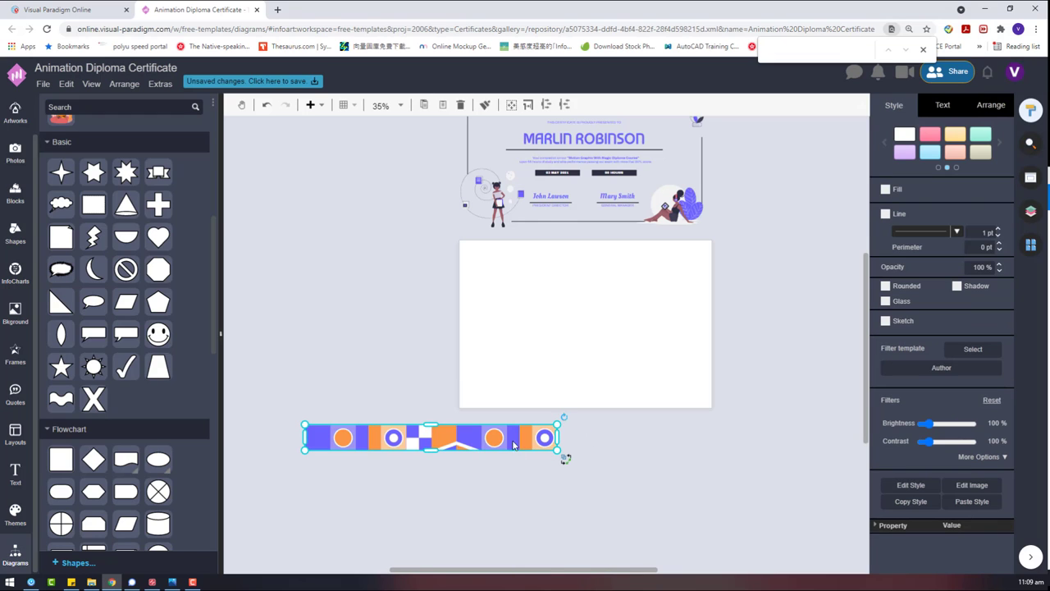
drag(662, 401, 662, 401)
drag(581, 502, 312, 402)
click(648, 385)
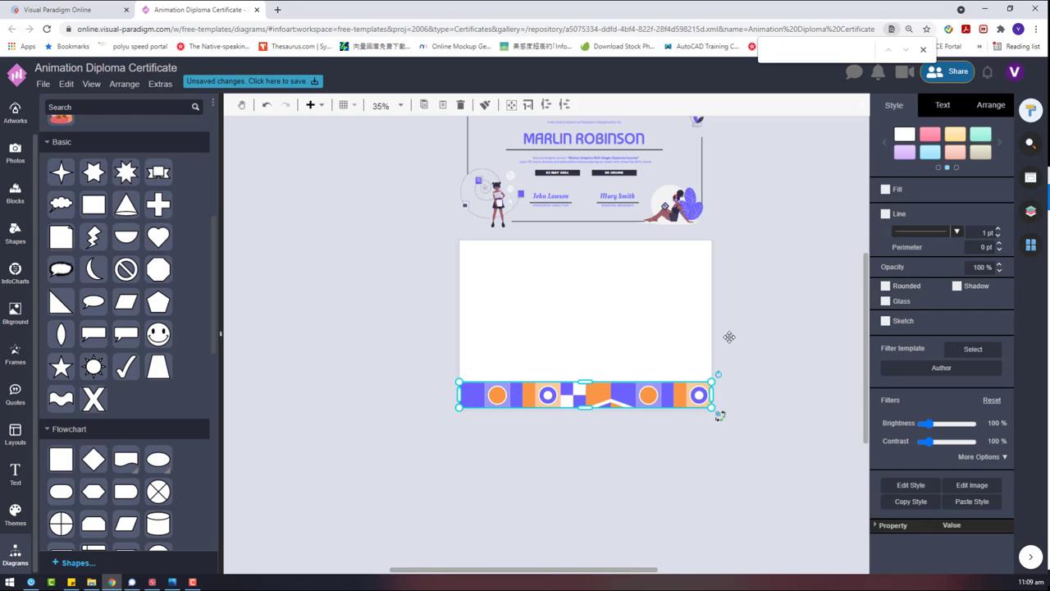
Step: Duplicate the border along the page's top edge and right-align the two borders
drag(579, 395, 554, 260)
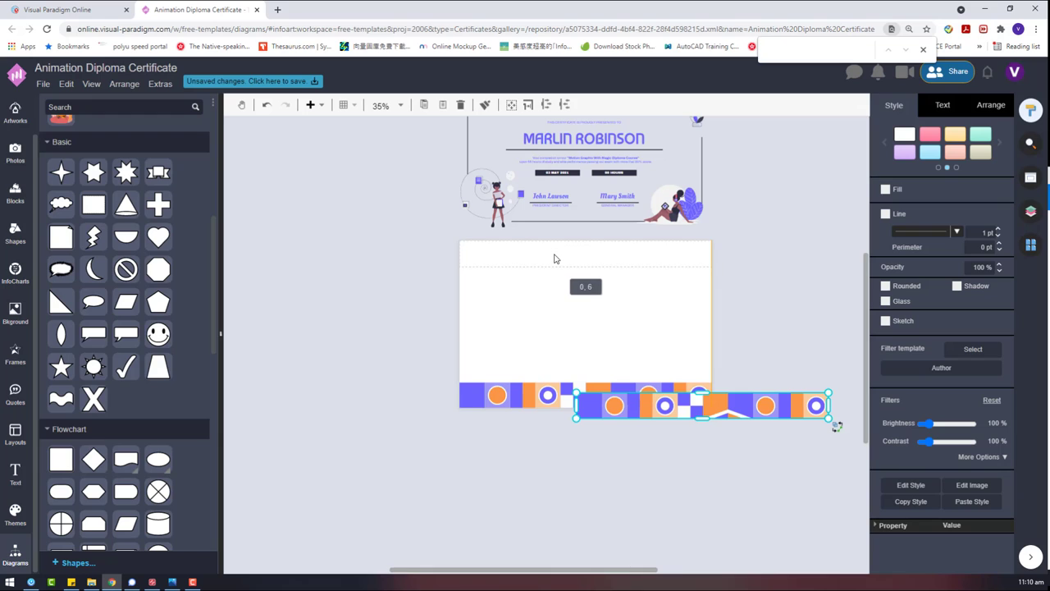
drag(611, 291, 551, 256)
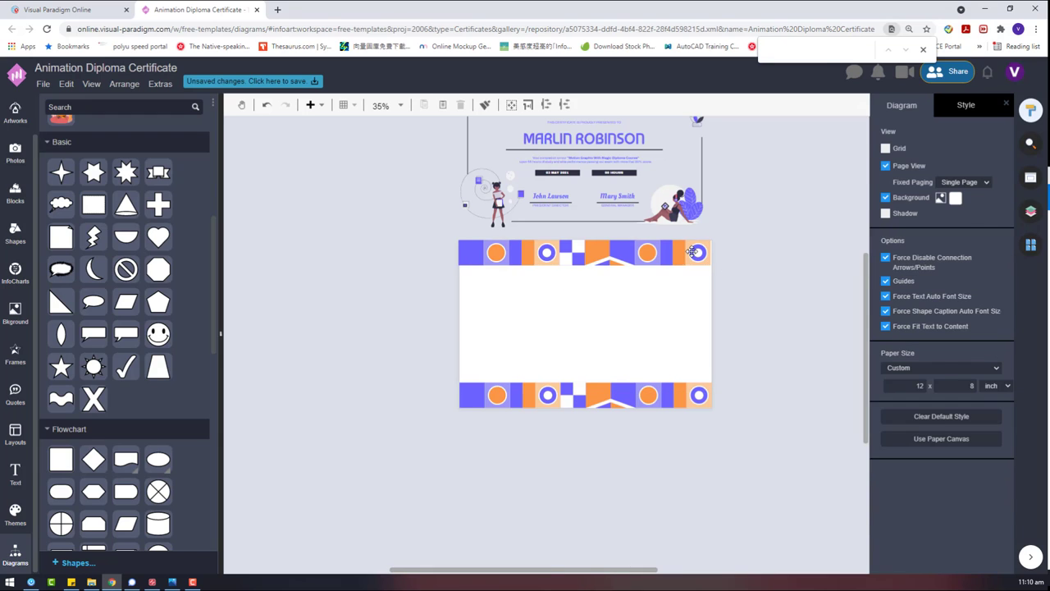
click(693, 252)
shift+click(671, 397)
click(990, 106)
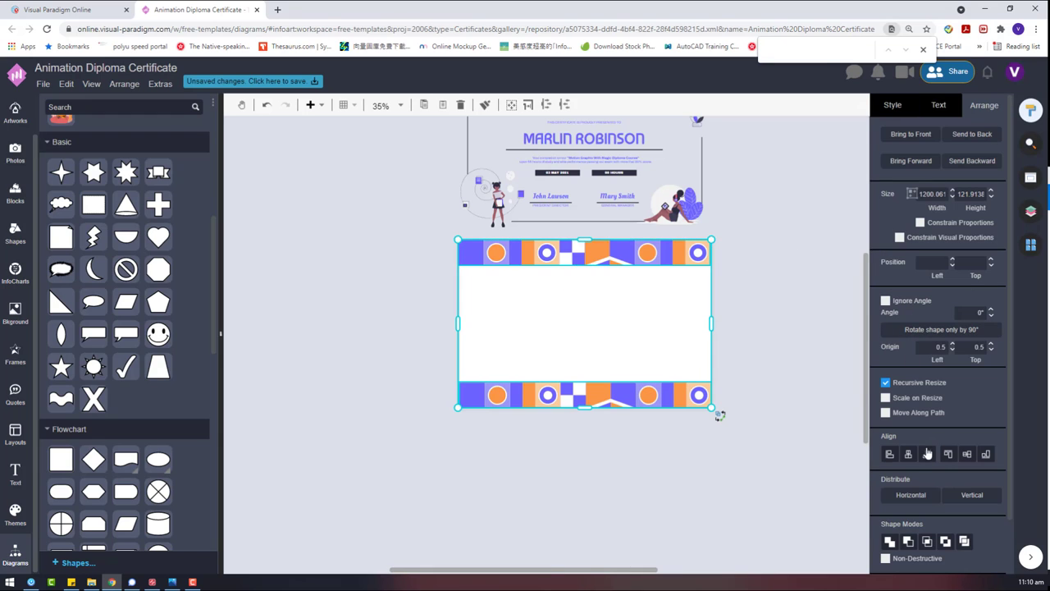
click(929, 454)
click(750, 348)
Step: Rotate the top border by -180° so its pattern mirrors the bottom one
scroll(620, 313, up, 2)
click(626, 235)
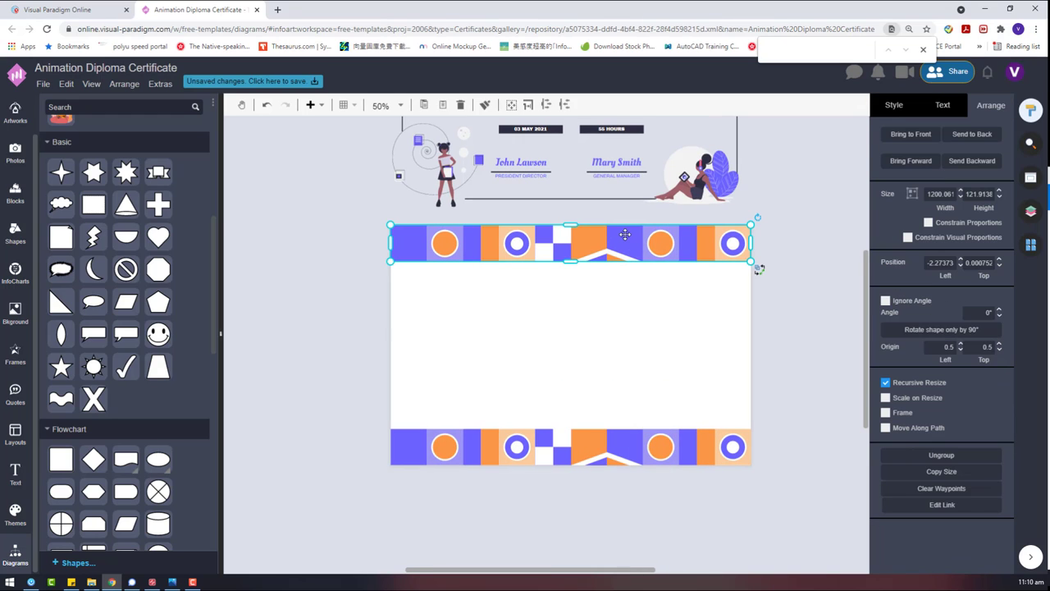
drag(756, 214, 417, 267)
click(582, 319)
click(596, 251)
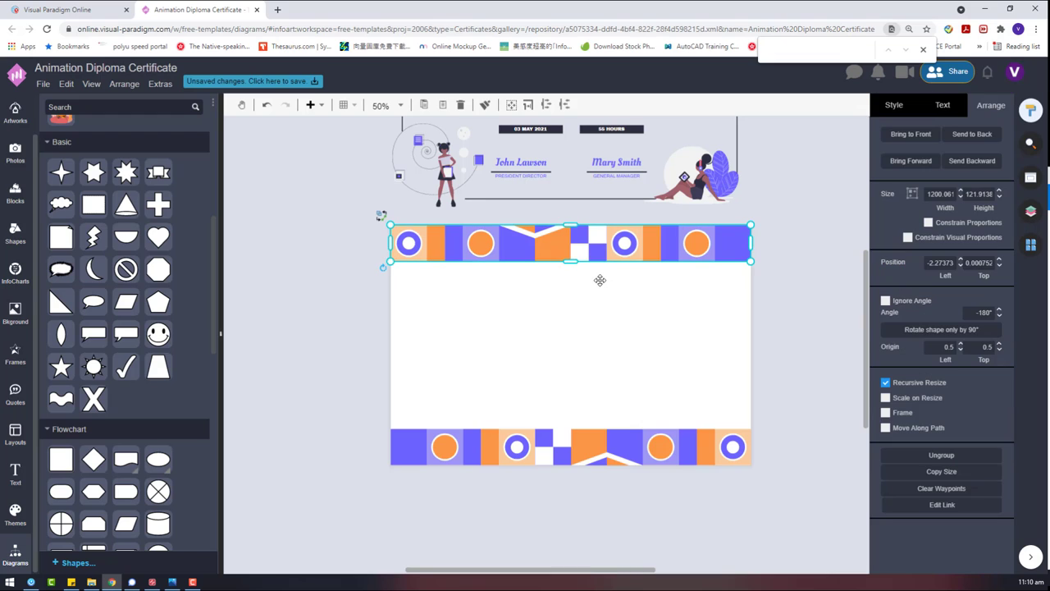
Step: Try placing a copy of the rotated border directly above the bottom border, and delete the copy
drag(533, 253, 643, 307)
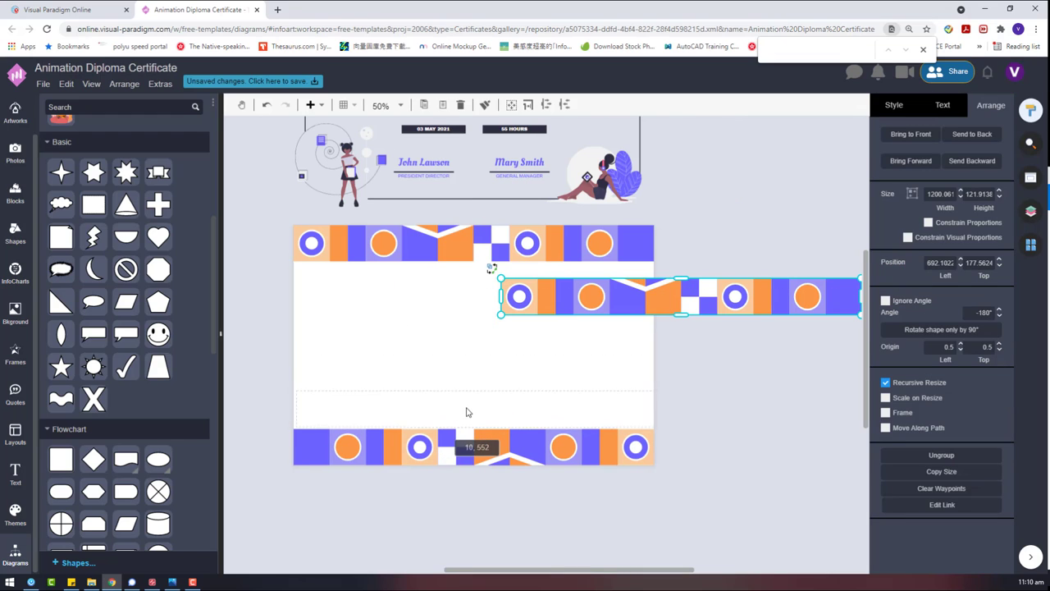
drag(464, 413, 465, 413)
click(589, 305)
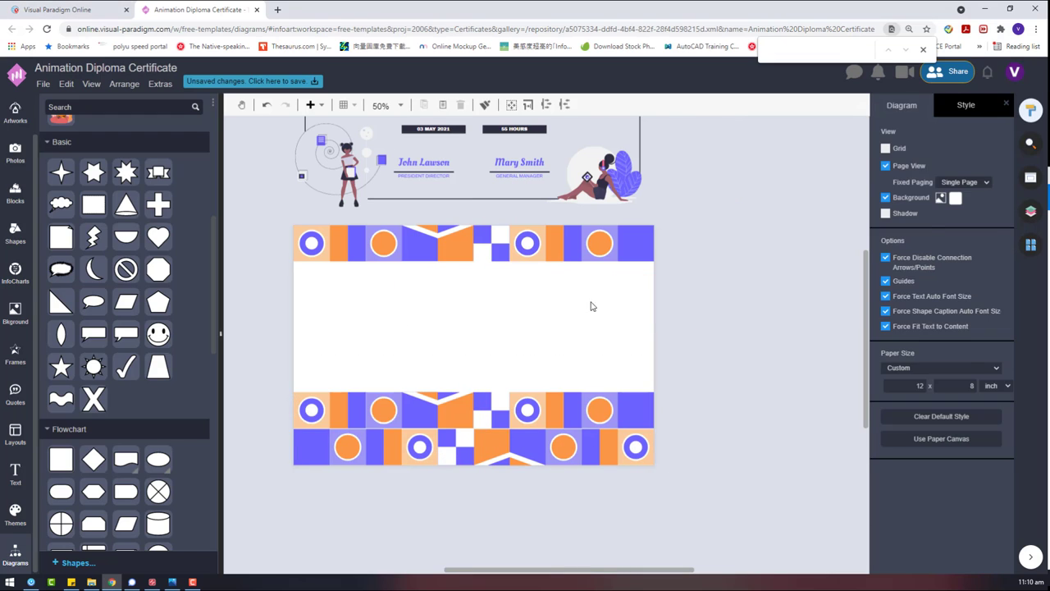
click(597, 405)
key(Delete)
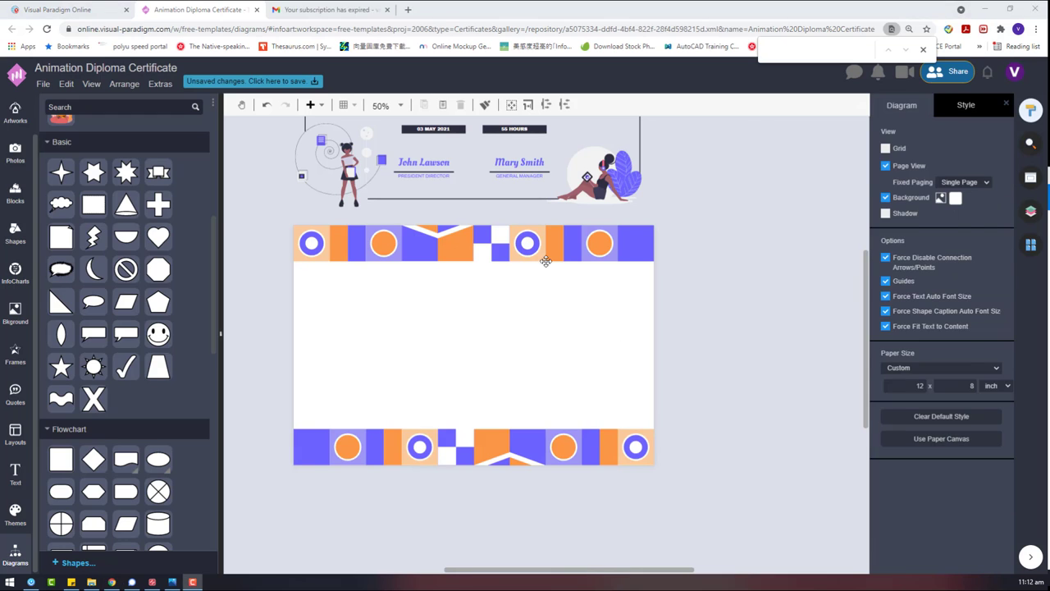
click(561, 252)
click(686, 282)
Step: Move the film reel and CERTIFICATE OF ACHIEVEMENT heading onto the left half of the blank page and enlarge them
scroll(487, 476, up, 7)
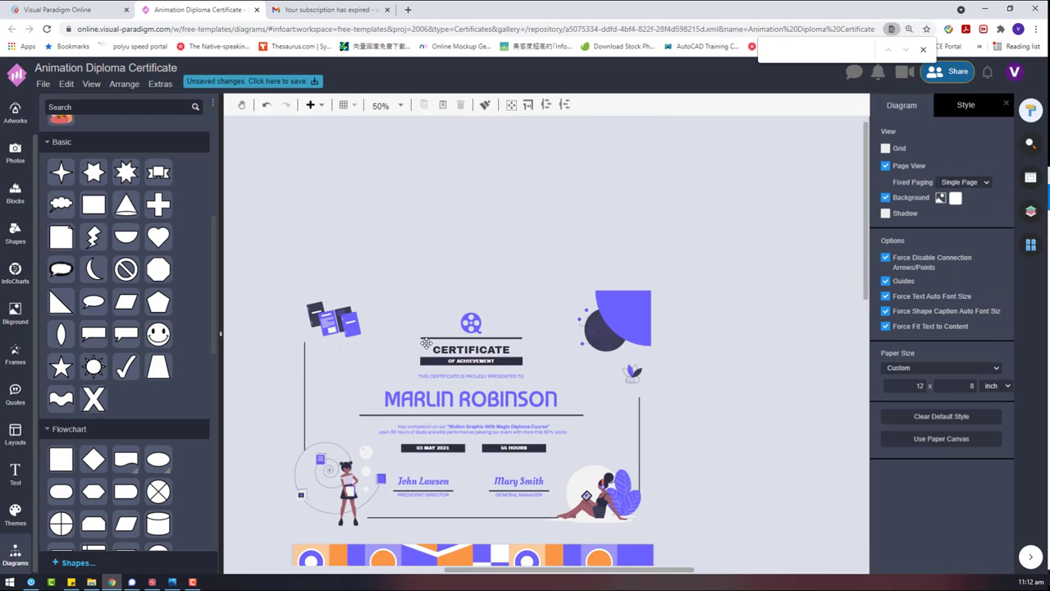
scroll(475, 279, down, 1)
click(474, 277)
drag(387, 243, 554, 340)
drag(484, 287, 363, 427)
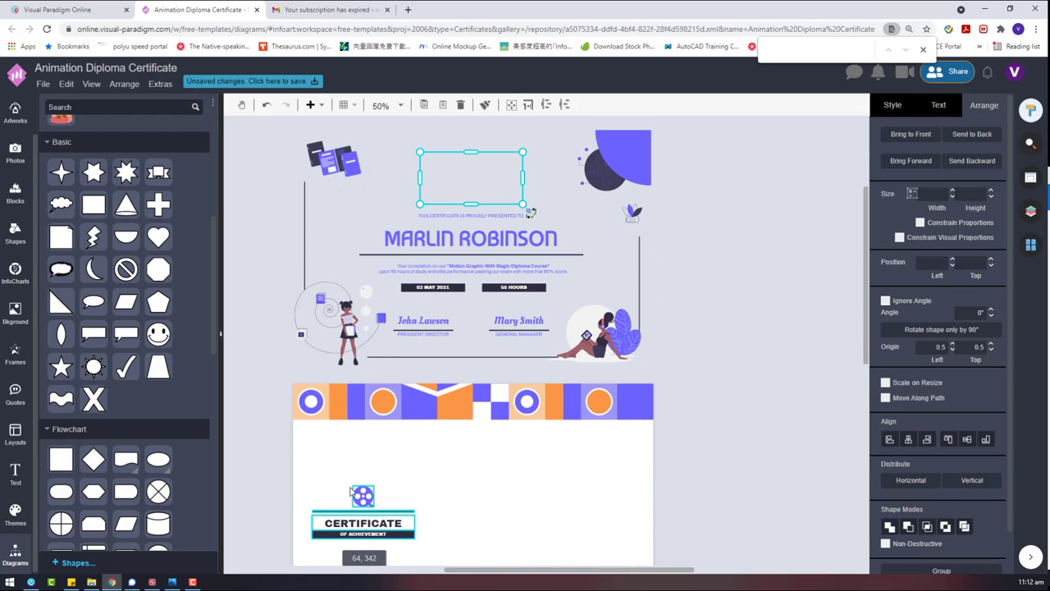
scroll(269, 302, down, 2)
drag(414, 321, 387, 317)
click(490, 344)
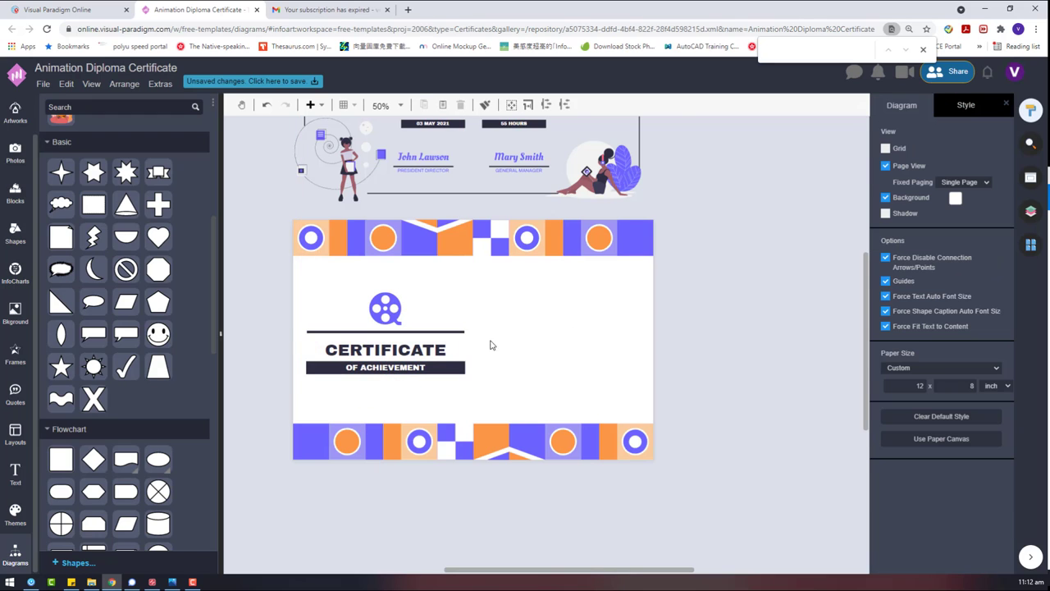
Step: Move the film reel icon to the left end of the line above the CERTIFICATE title
scroll(332, 329, up, 1)
click(402, 310)
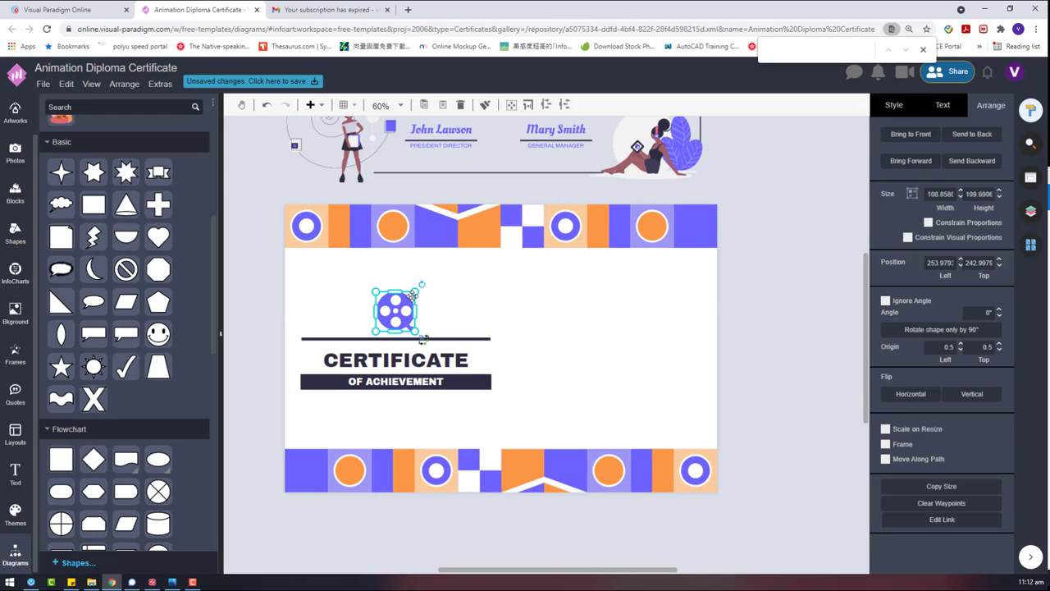
drag(413, 295, 338, 291)
click(468, 328)
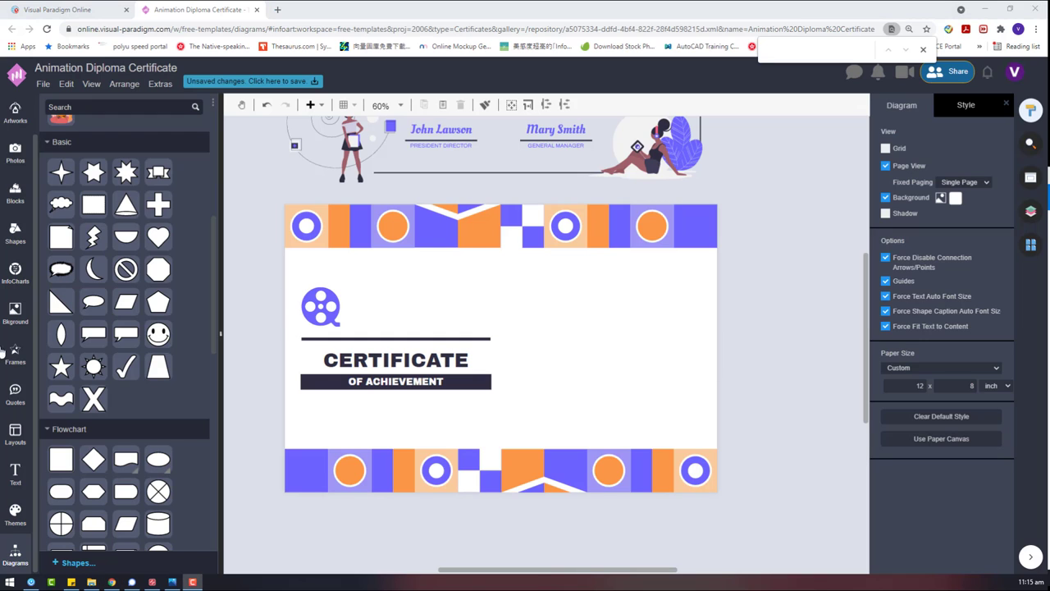
Step: Apply the Roboto Condensed theme to the certificate and shuffle its colours
click(10, 516)
click(99, 264)
click(98, 263)
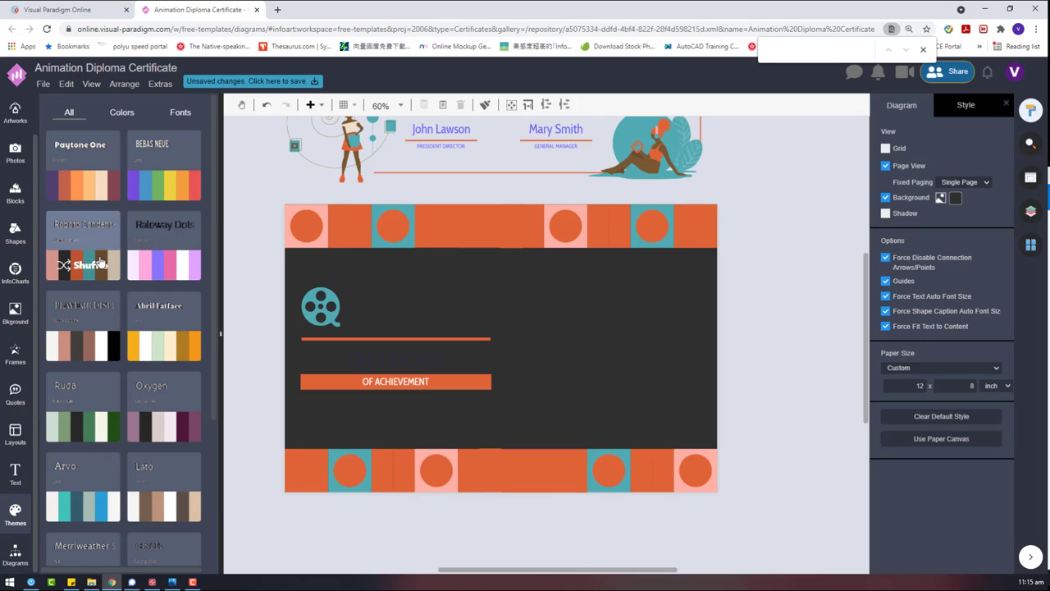
click(98, 263)
Step: Try shuffled colours of the Raleway Dots, Bebas Neue, Paytone One and Roboto Condensed themes on the certificate
click(164, 264)
click(164, 264)
click(165, 265)
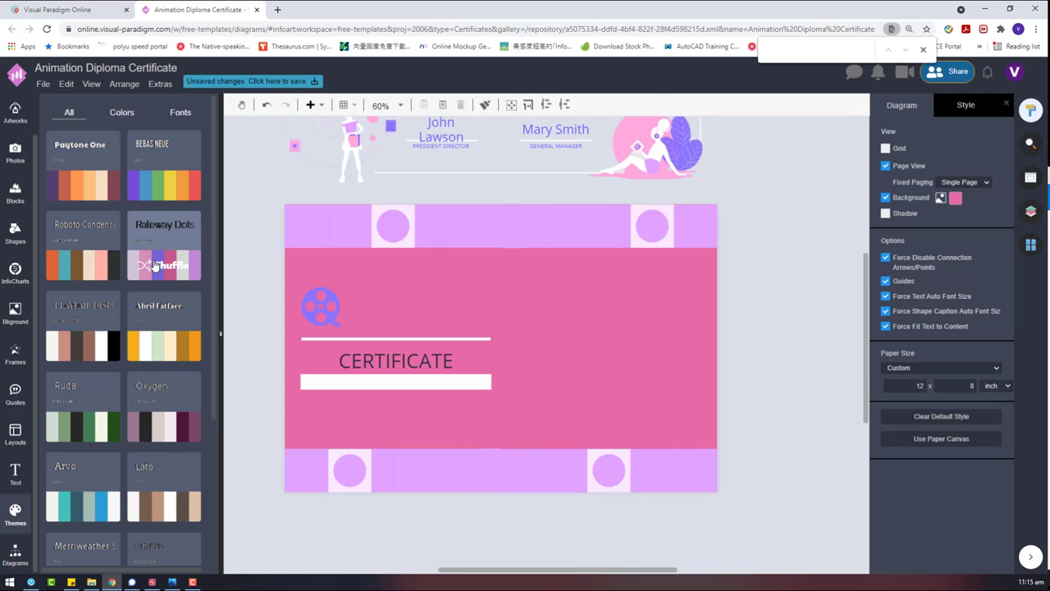
click(170, 187)
click(171, 193)
click(82, 194)
click(80, 261)
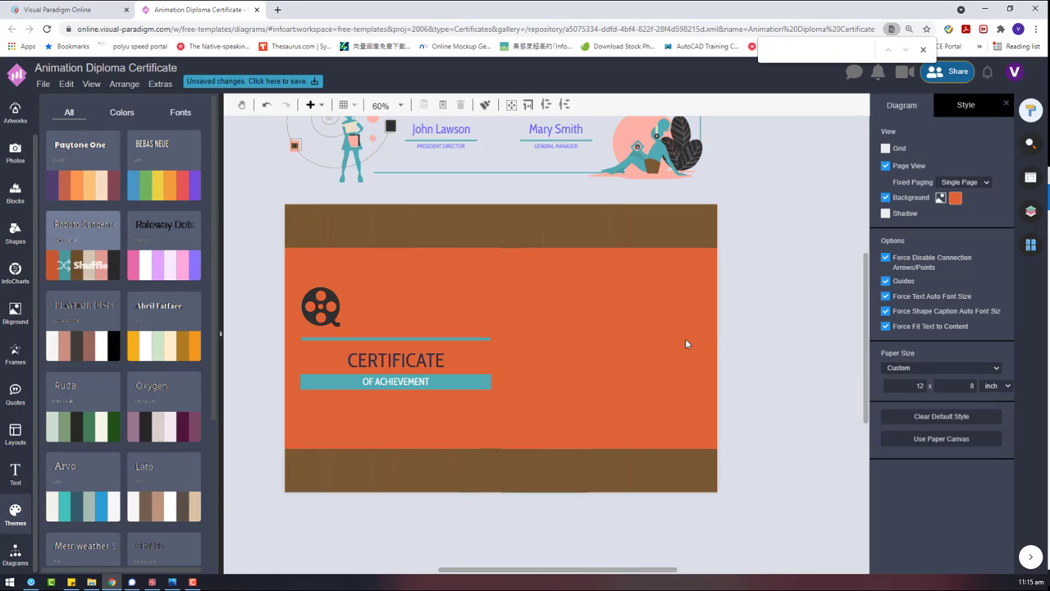
Step: Undo the theme trials back to the Roboto Condensed colours with a pink page background, and select the bottom border
key(ctrl+z)
key(ctrl+z)
key(ctrl+z)
key(ctrl+z)
key(ctrl+z)
key(ctrl+z)
key(ctrl+z)
key(ctrl+z)
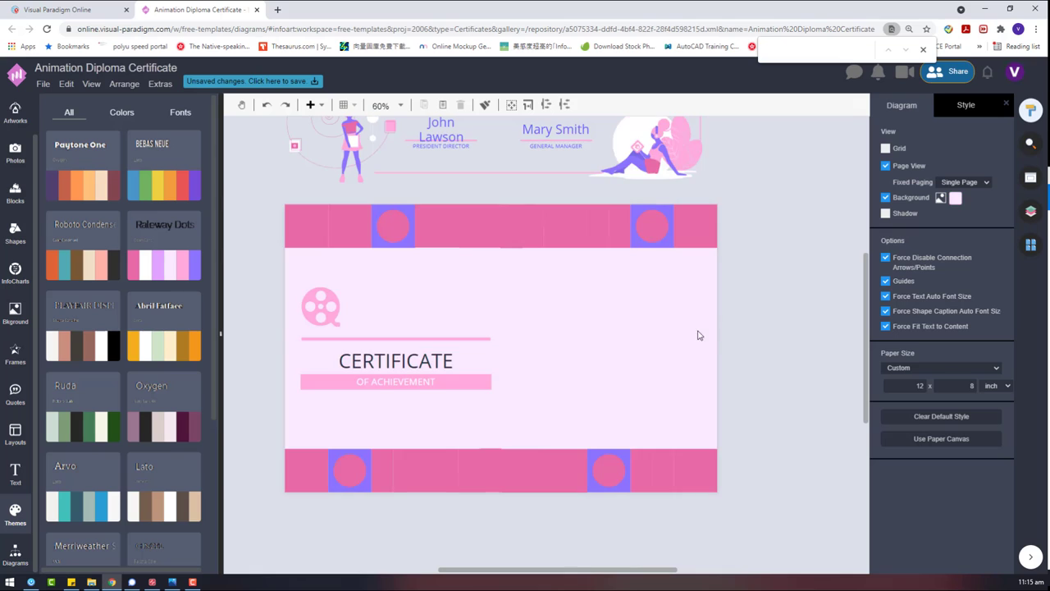
key(ctrl+z)
click(486, 475)
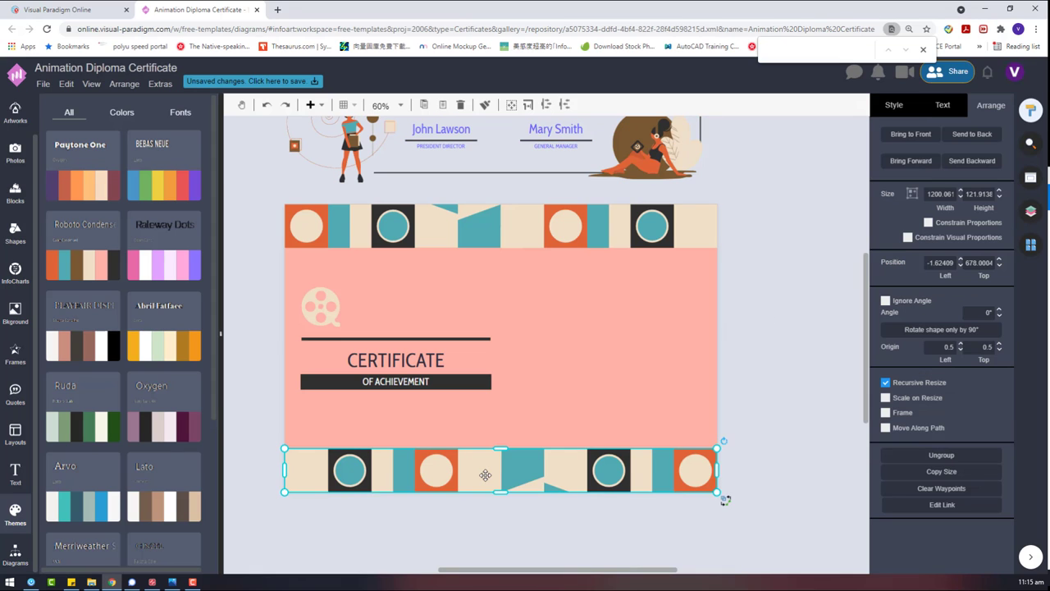
Step: Ungroup the bottom tile border and the top tile border of the certificate page
scroll(755, 343, up, 2)
click(755, 343)
scroll(686, 260, up, 1)
click(686, 261)
scroll(686, 260, down, 1)
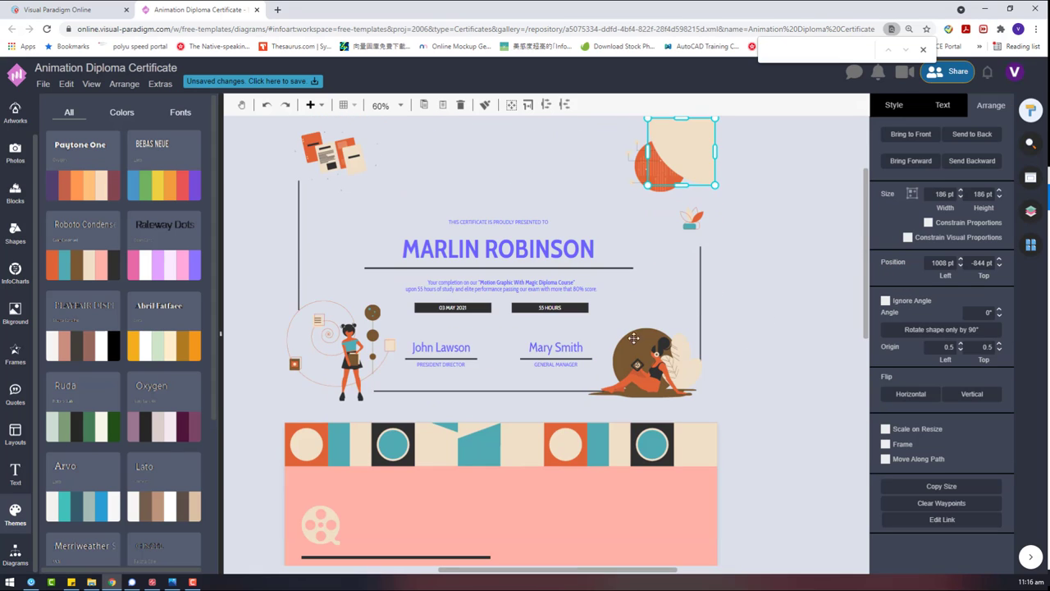
scroll(558, 401, down, 3)
click(476, 472)
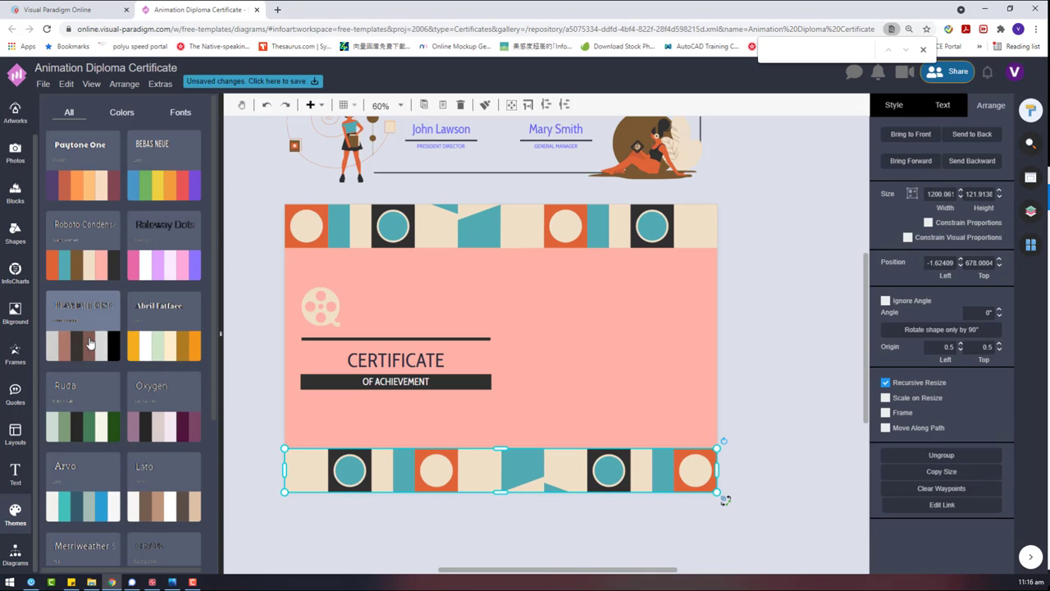
scroll(82, 328, down, 3)
right_click(483, 464)
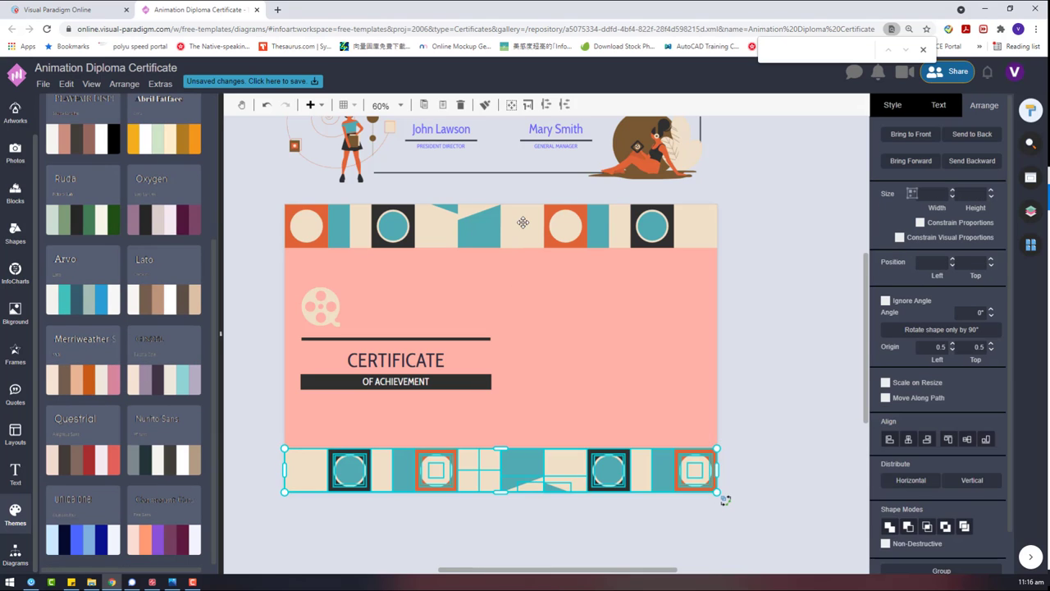
right_click(524, 228)
click(559, 382)
click(779, 334)
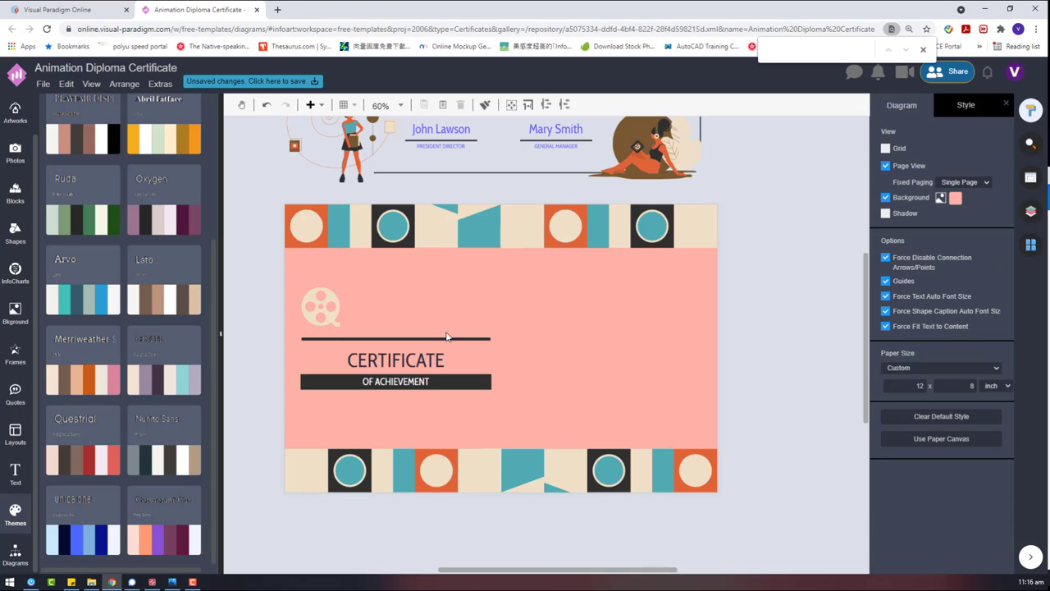
Step: Undo back to the purple and orange colours on a white page, and delete the books and quarter-circle graphics above the page
click(923, 51)
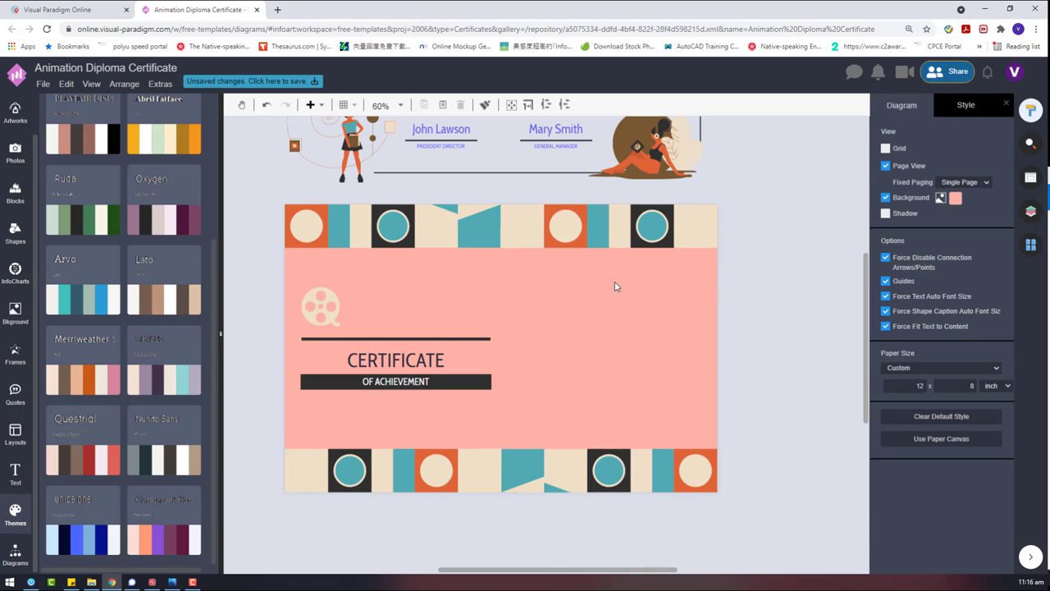
key(ctrl+z)
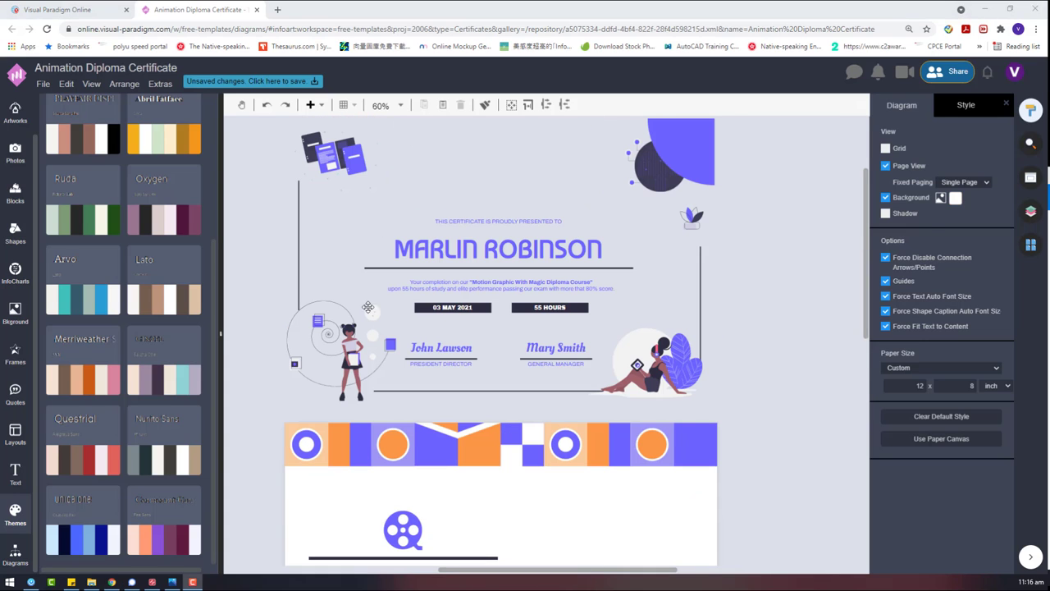
click(335, 156)
click(686, 153)
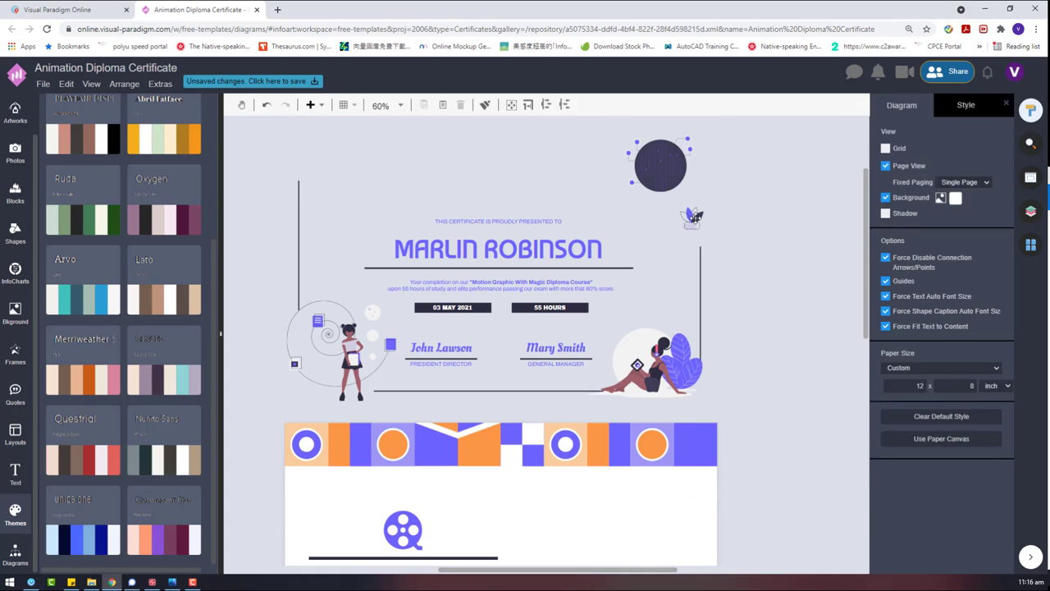
Step: Ungroup the top and bottom tile borders into individual shapes
scroll(575, 328, down, 2)
right_click(608, 289)
key(Escape)
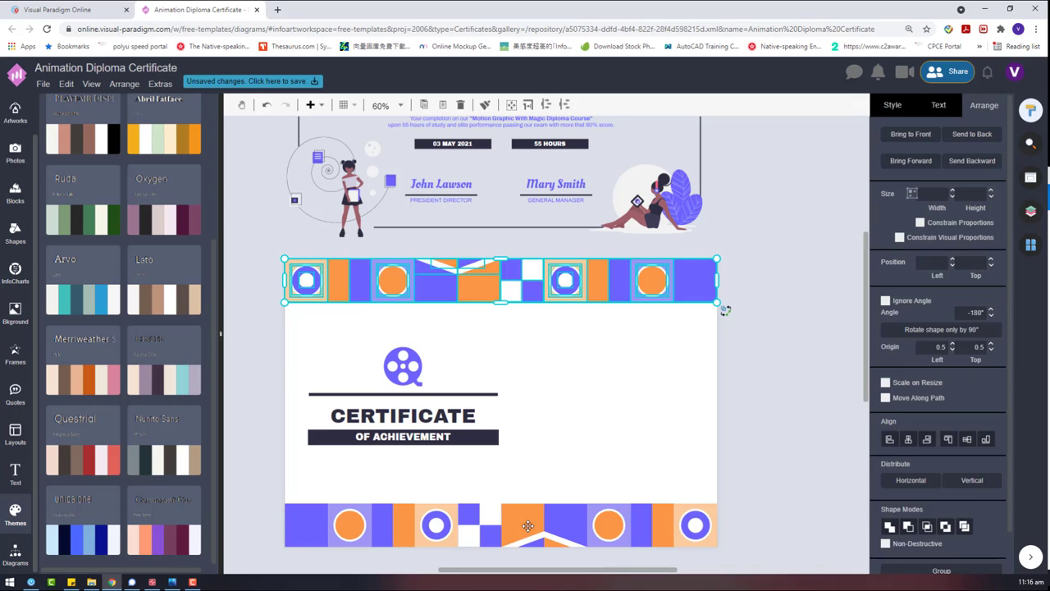
right_click(530, 531)
click(613, 456)
Step: Delete the remaining illustrations above the page, including the dark circle, the seated woman and the standing woman
scroll(437, 410, up, 2)
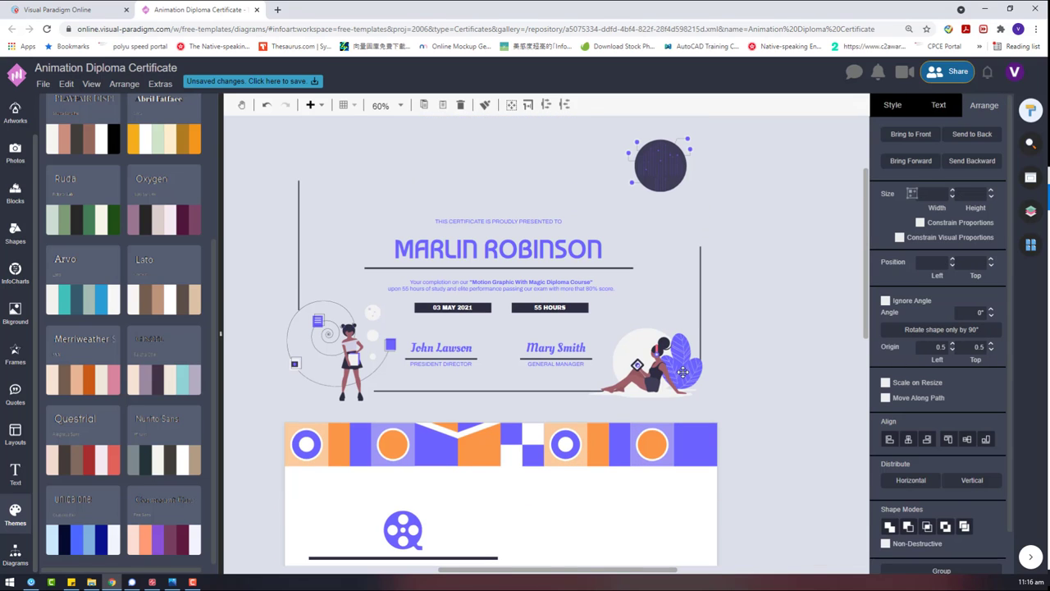
key(Escape)
click(336, 361)
key(Delete)
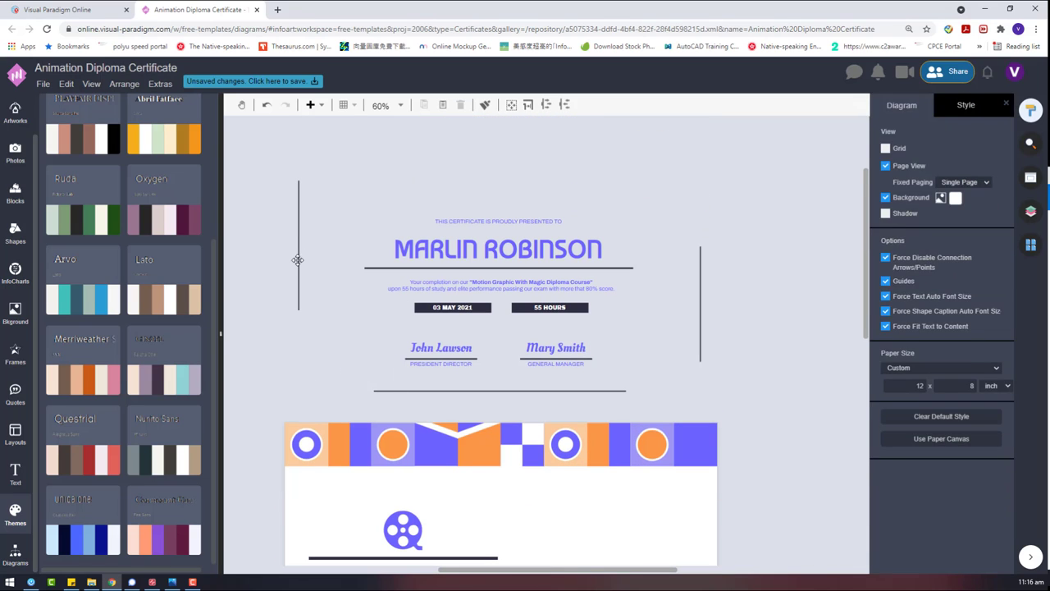
Step: Try the Questrial theme, and apply the Paytone One theme to the certificate
scroll(270, 279, down, 1)
click(96, 456)
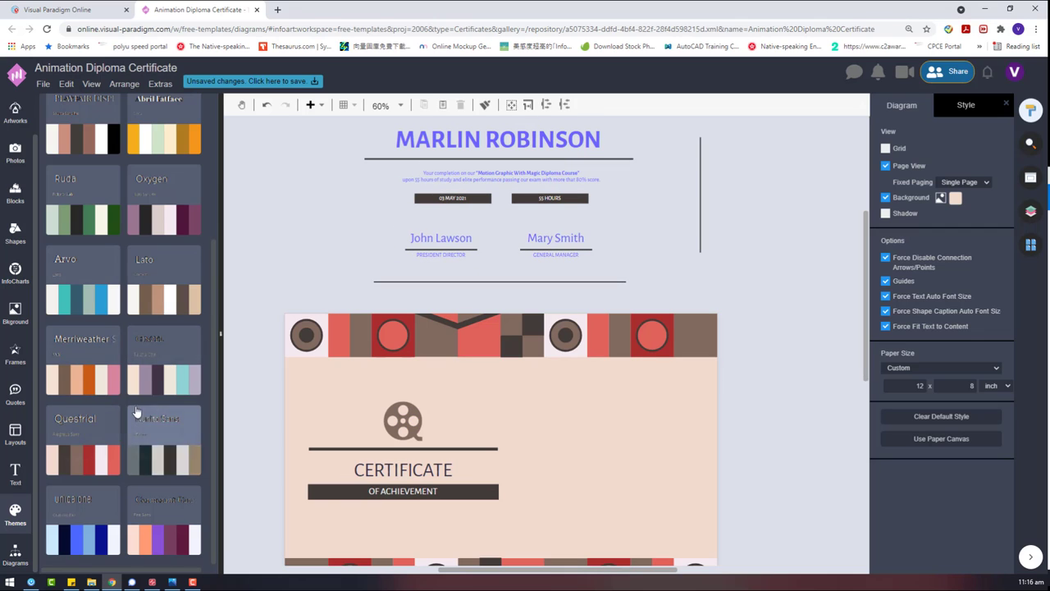
scroll(92, 312, up, 3)
click(87, 186)
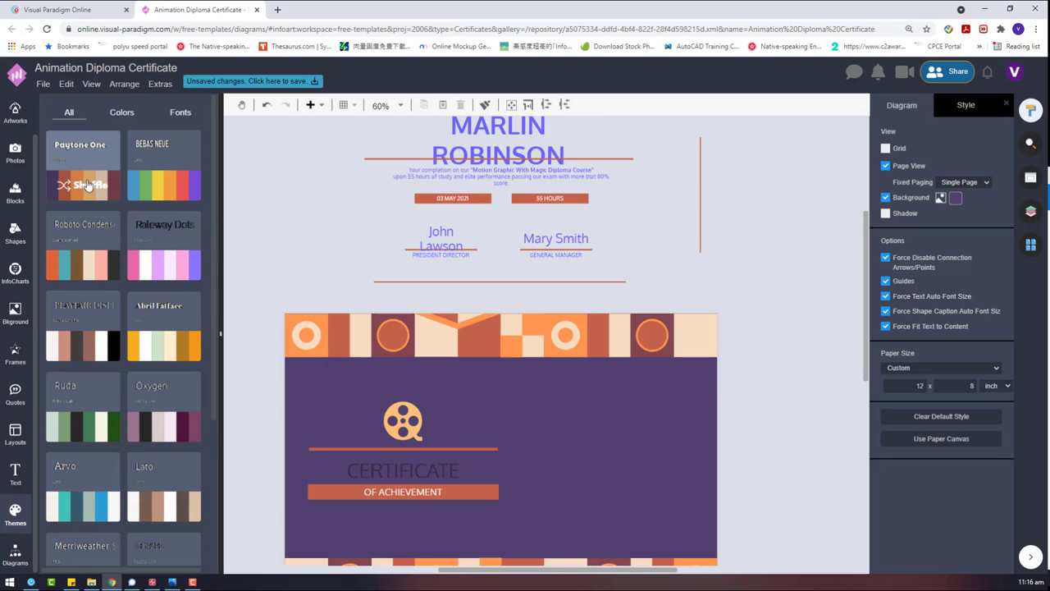
scroll(605, 446, down, 1)
scroll(582, 222, up, 3)
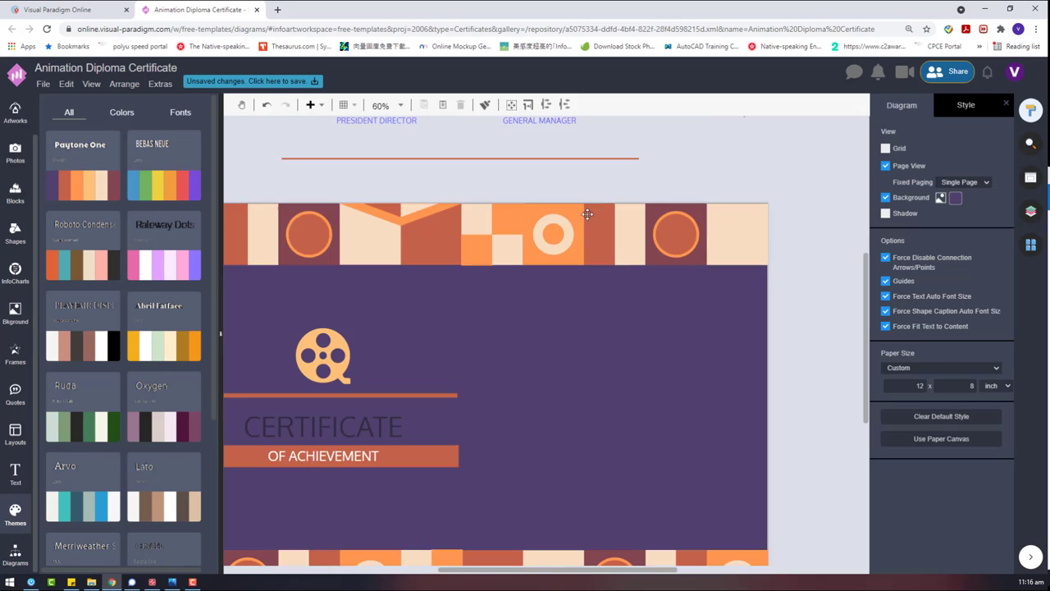
Step: Try the Arvo theme on the certificate and clear the selection of the top border tiles
scroll(477, 246, down, 5)
drag(726, 304, 259, 244)
scroll(108, 404, down, 2)
click(107, 401)
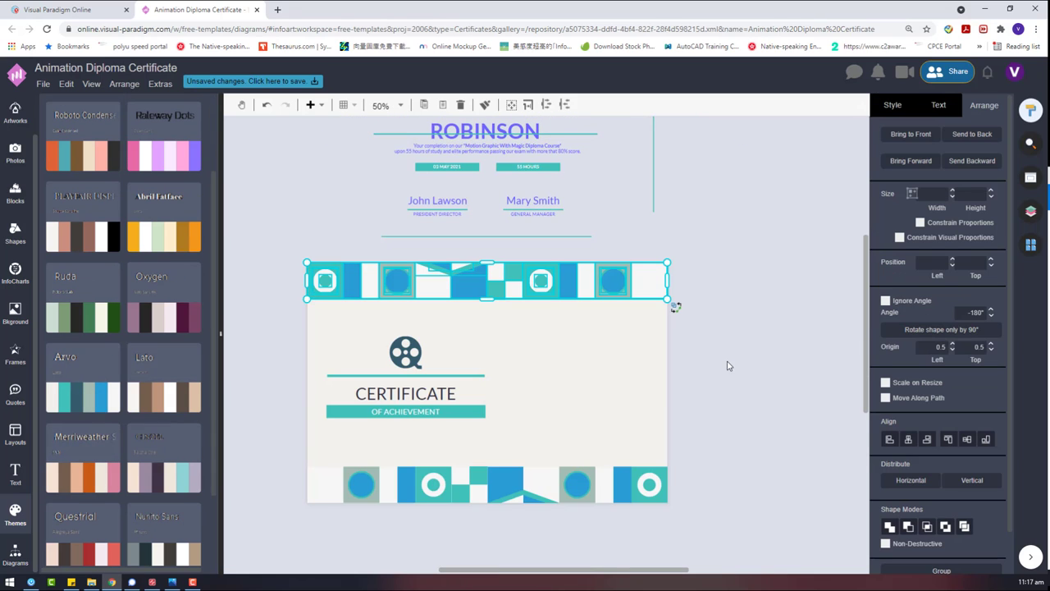
click(727, 364)
scroll(356, 352, down, 1)
click(333, 375)
click(288, 371)
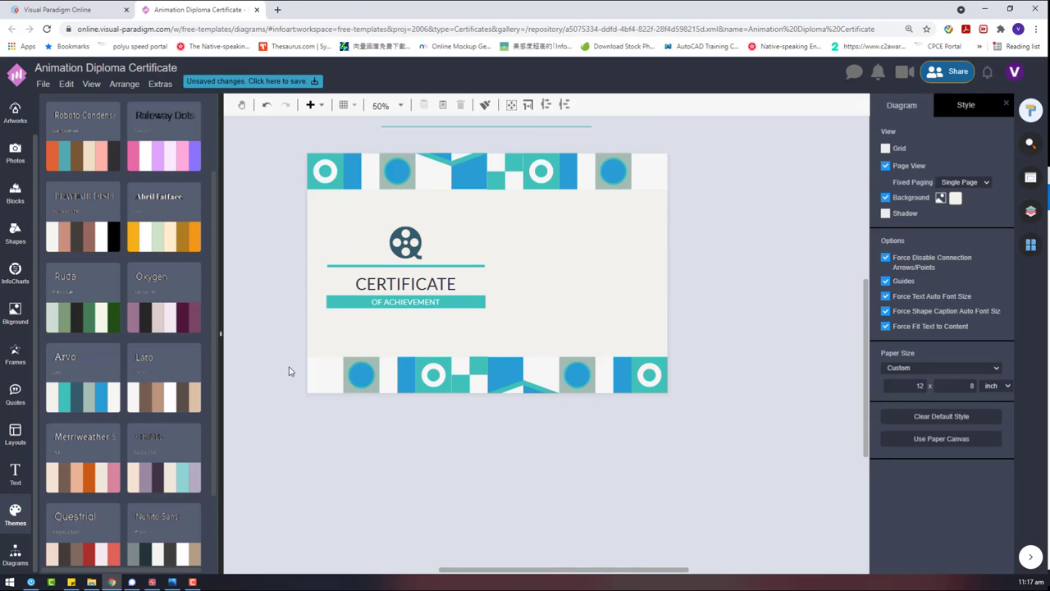
Step: Try shuffled Arvo colours, the Lato theme and the mauve and teal theme beside Merriweather on the certificate
click(83, 397)
click(83, 397)
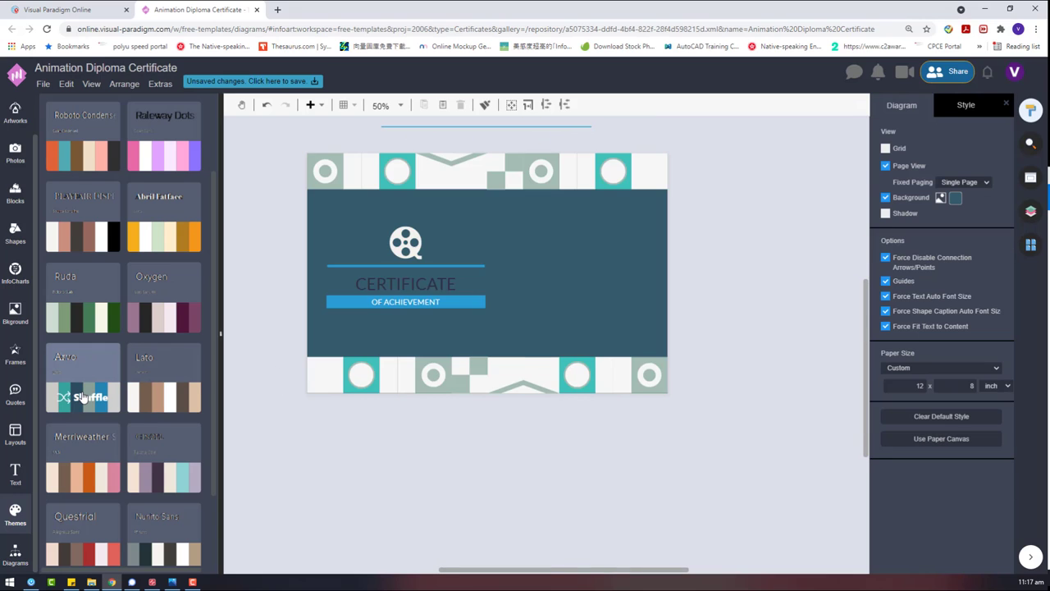
click(83, 397)
click(170, 399)
click(170, 399)
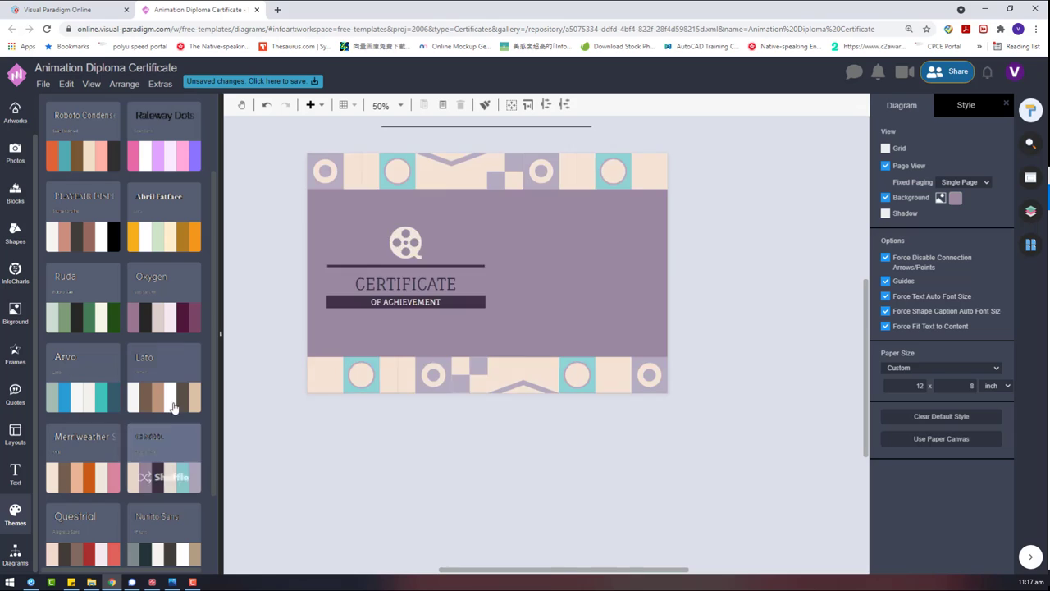
click(173, 401)
Step: Try the Unica One theme, the last theme in the list and a new Paytone One variation on the certificate
scroll(148, 444, down, 1)
click(94, 505)
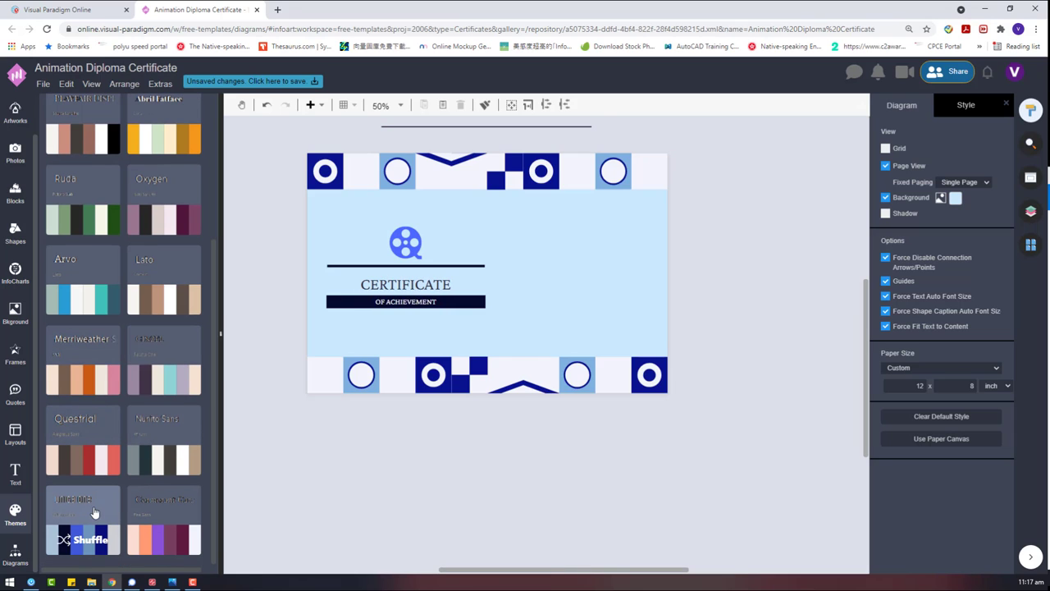
click(94, 512)
click(167, 535)
click(167, 534)
scroll(156, 459, up, 3)
click(89, 177)
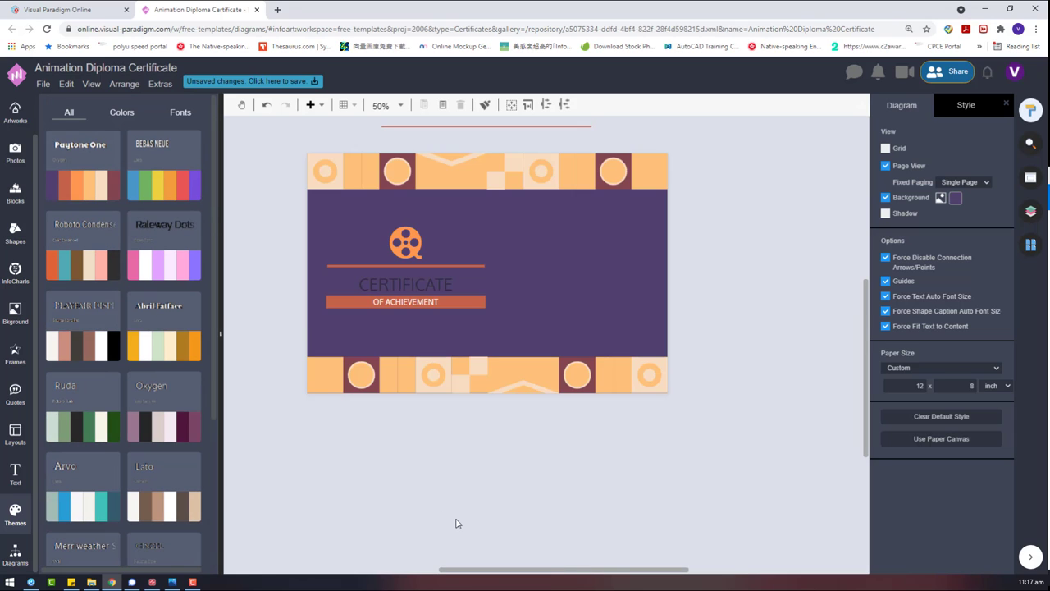
Step: Undo the theme trials back to the first Paytone One colours with a purple page and terracotta, orange and cream tiles
key(ctrl+z)
key(ctrl+z)
key(ctrl+z)
key(ctrl+z)
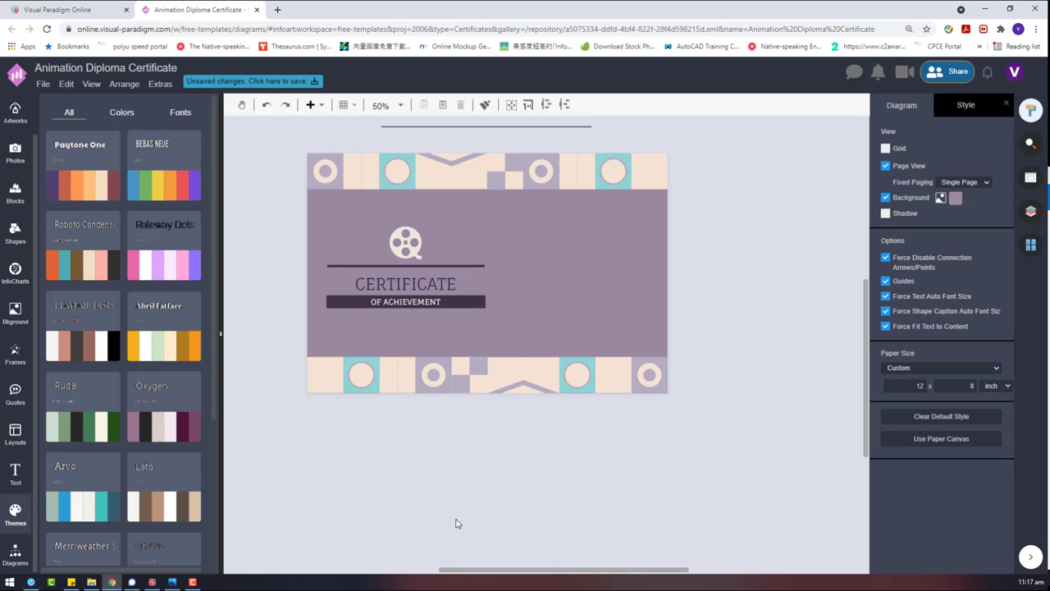
key(ctrl+z)
key(ctrl+z)
key(ctrl+z)
key(ctrl+z)
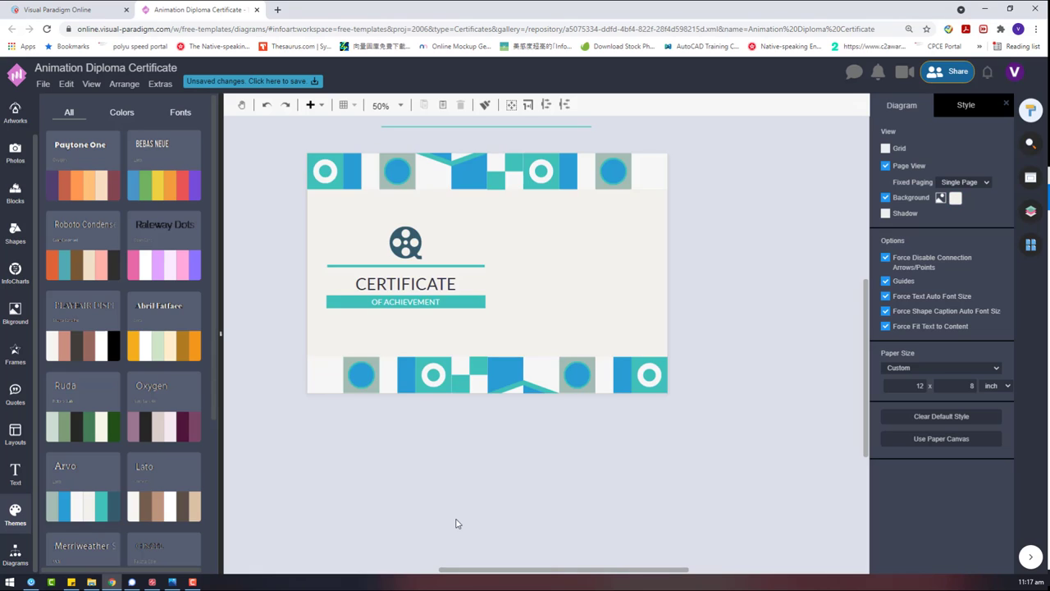
key(ctrl+z)
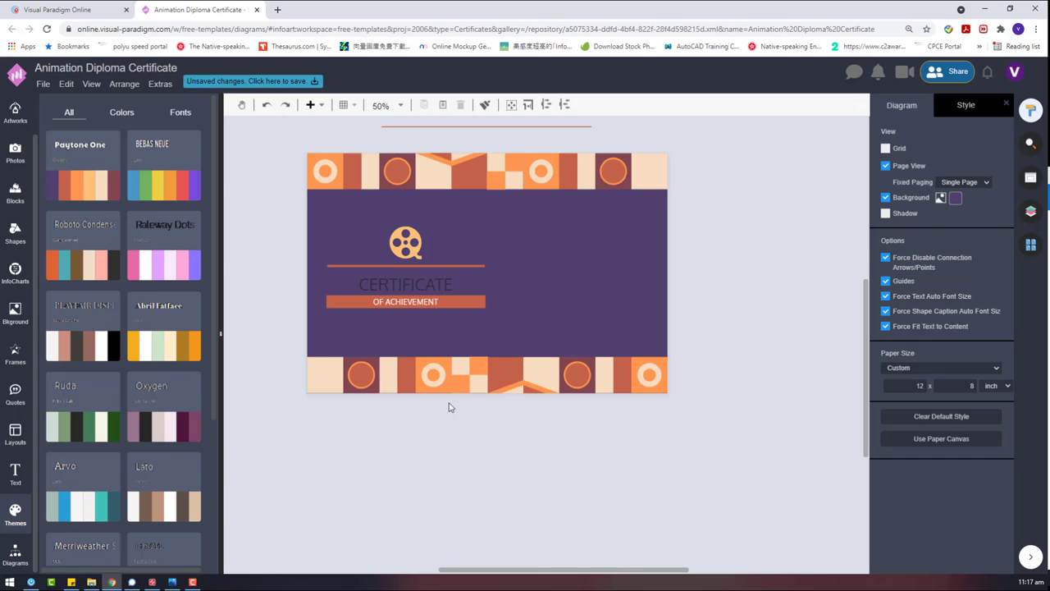
Step: Apply a text style to the CERTIFICATE heading and change its font to Paytone One
scroll(441, 269, up, 2)
click(434, 286)
click(943, 105)
click(922, 161)
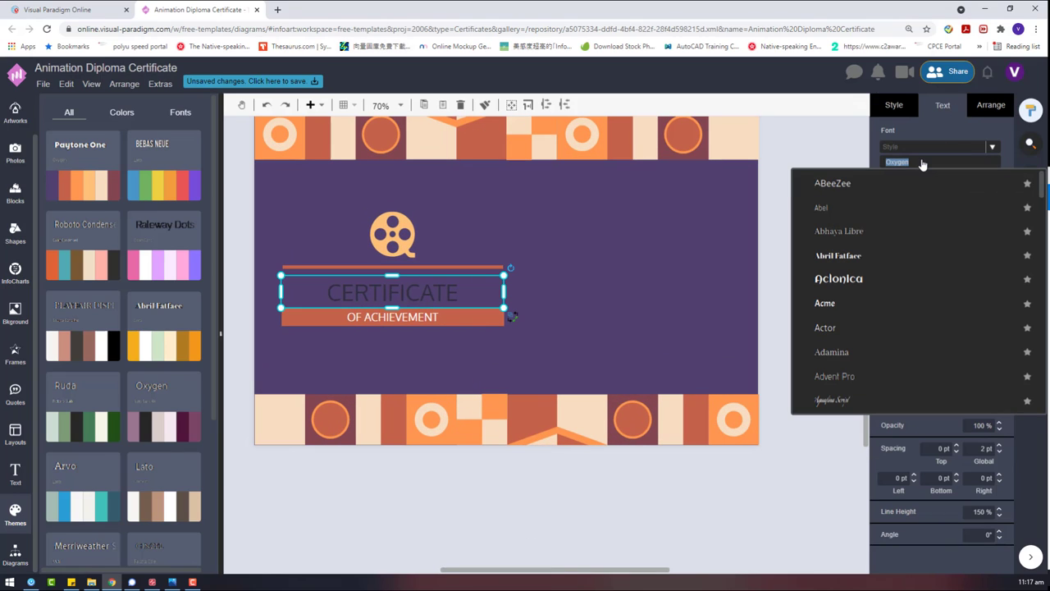
click(924, 148)
click(922, 195)
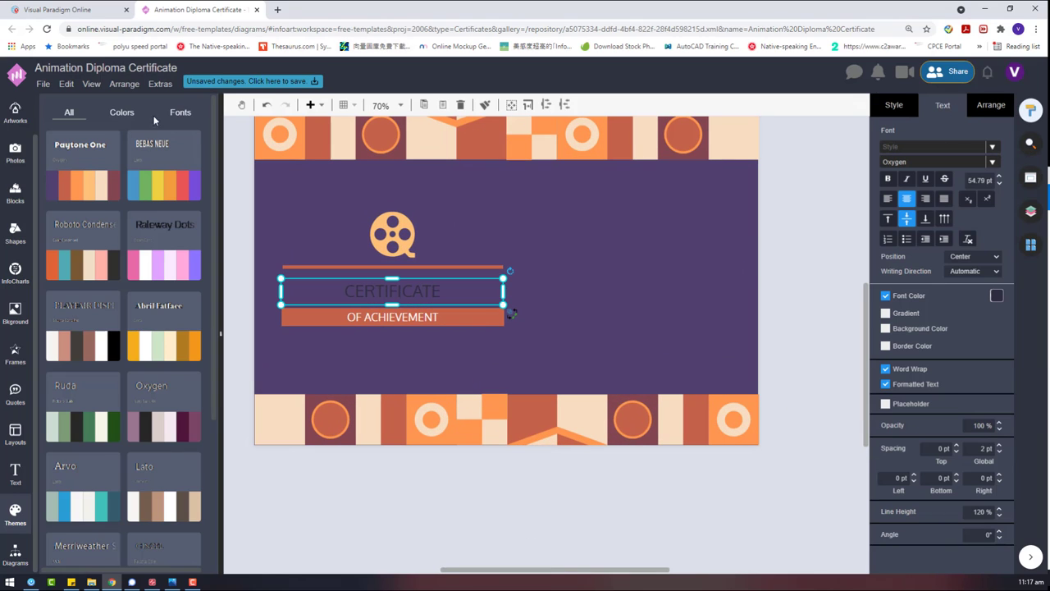
click(180, 112)
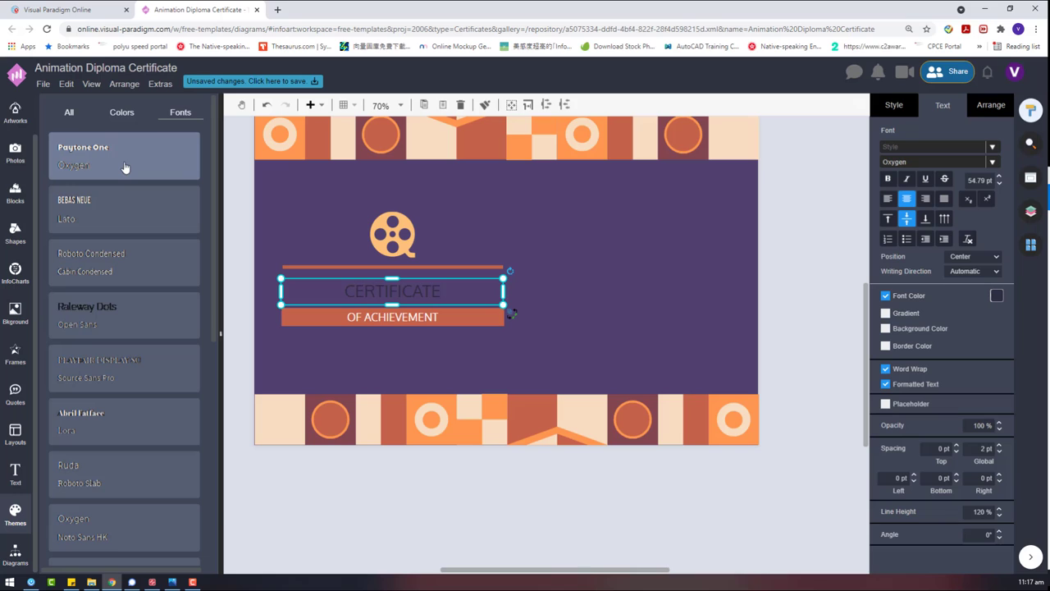
click(996, 297)
Step: Colour the CERTIFICATE heading in the same orange as the border's ring tiles
click(680, 156)
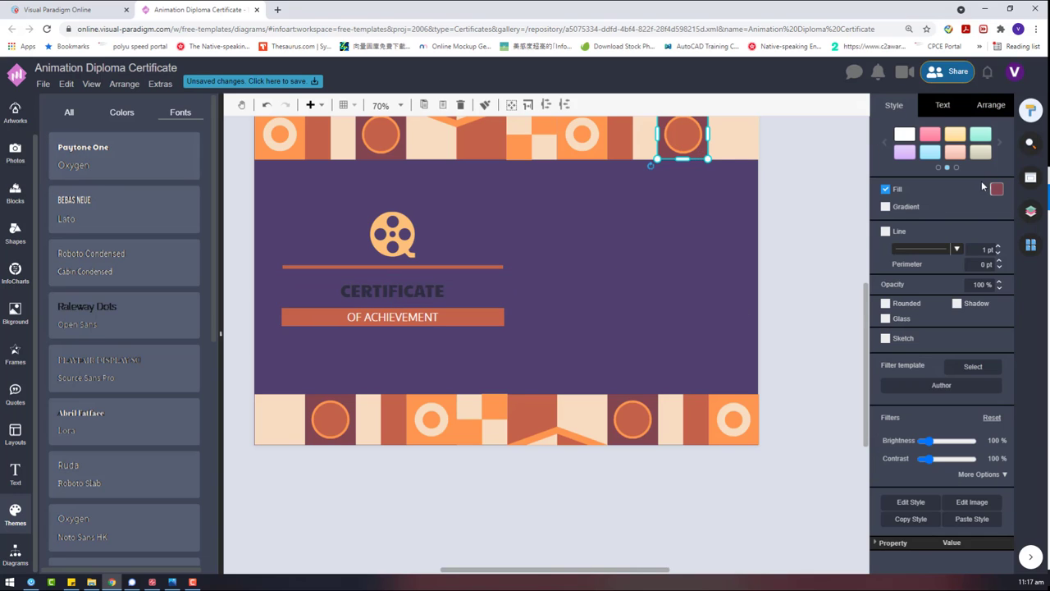
click(420, 288)
click(565, 151)
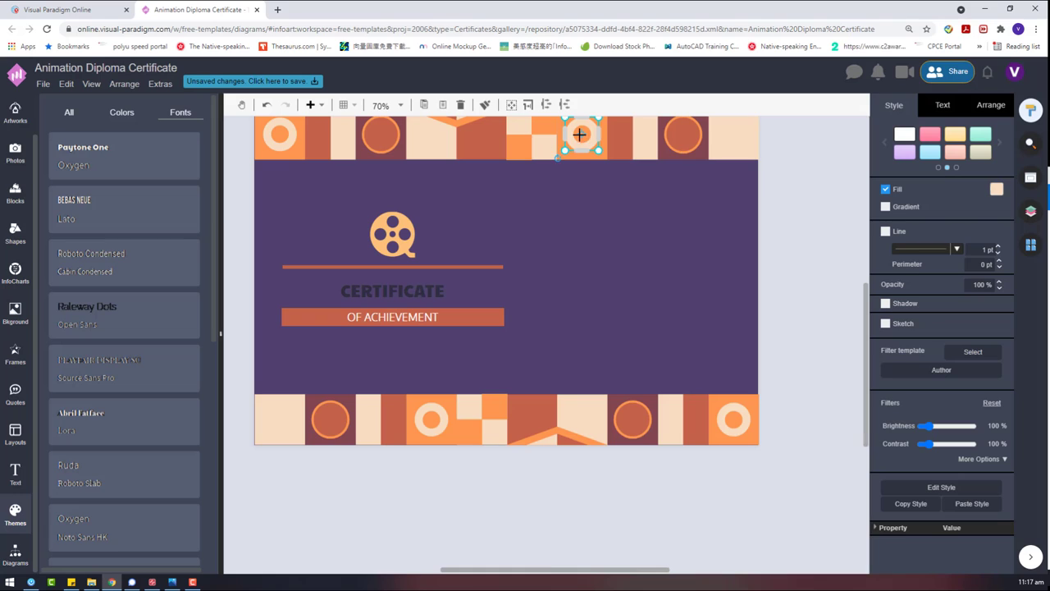
click(733, 399)
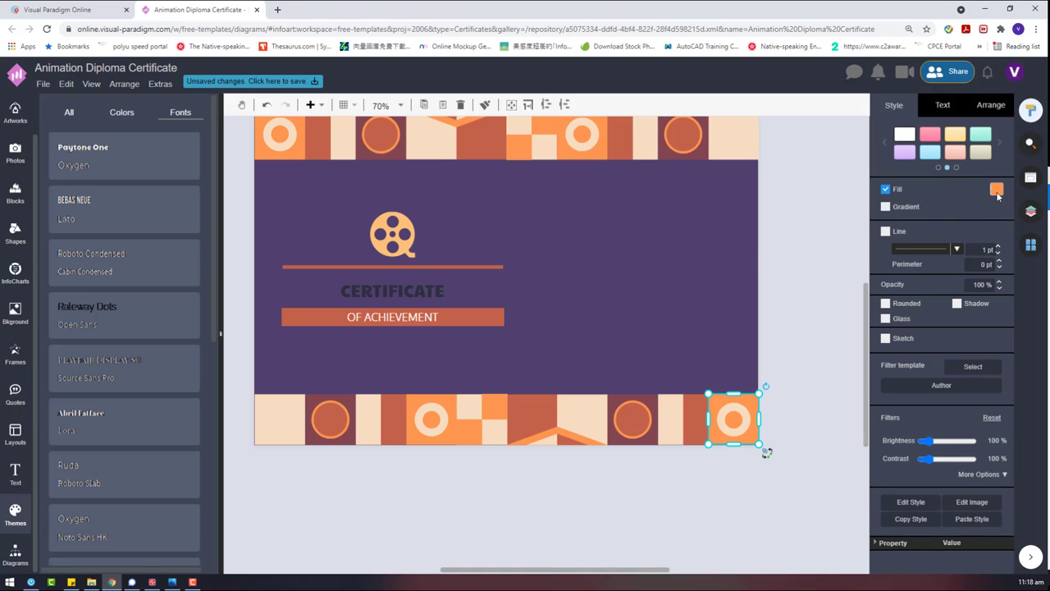
click(997, 189)
click(410, 291)
click(943, 105)
click(998, 295)
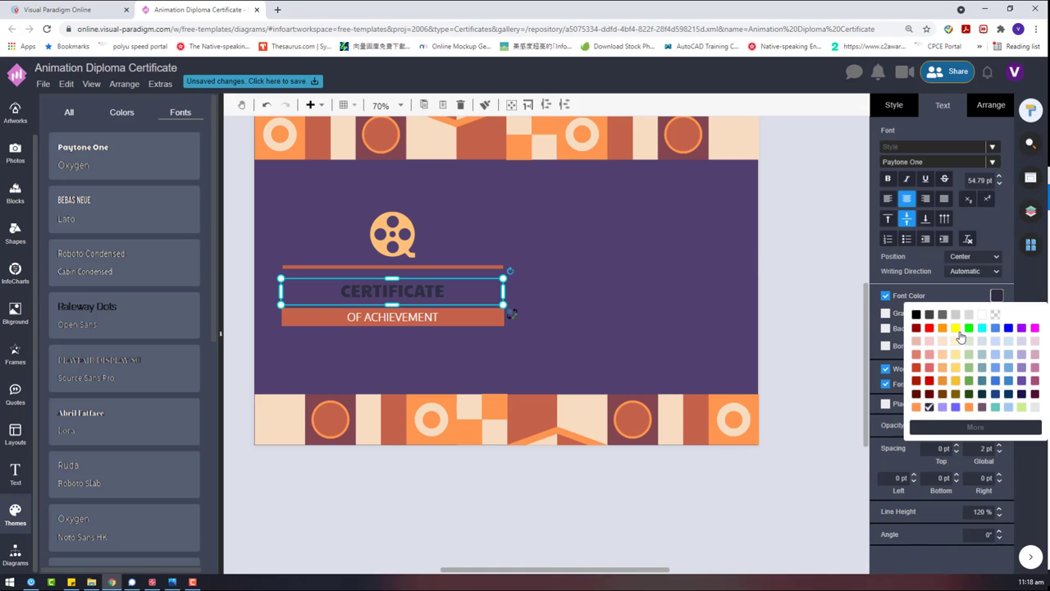
click(917, 407)
click(564, 305)
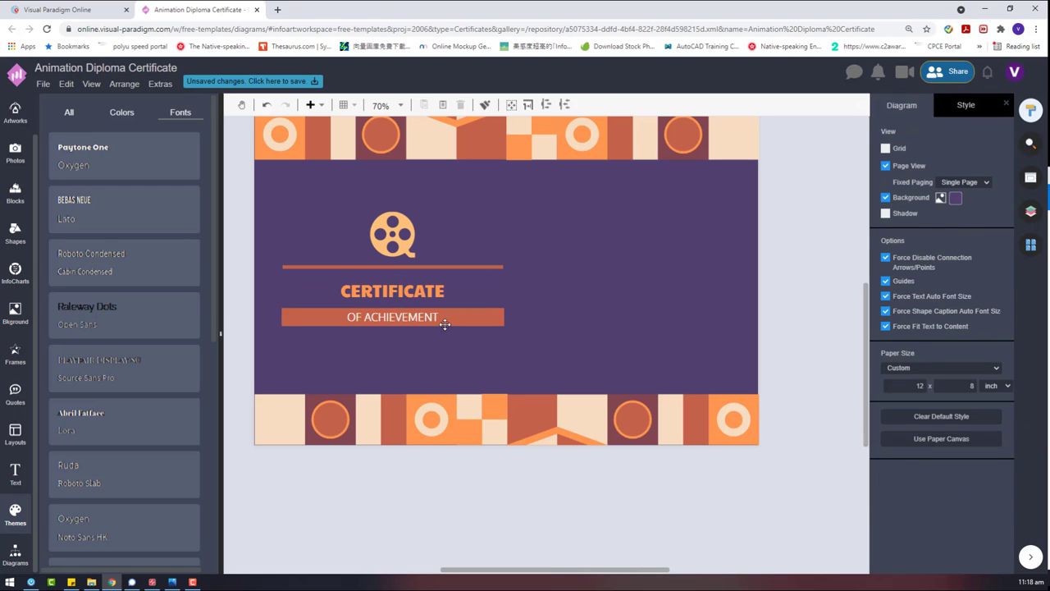
Step: Left-align the OF ACHIEVEMENT text within its terracotta bar
click(400, 319)
double_click(409, 317)
click(888, 199)
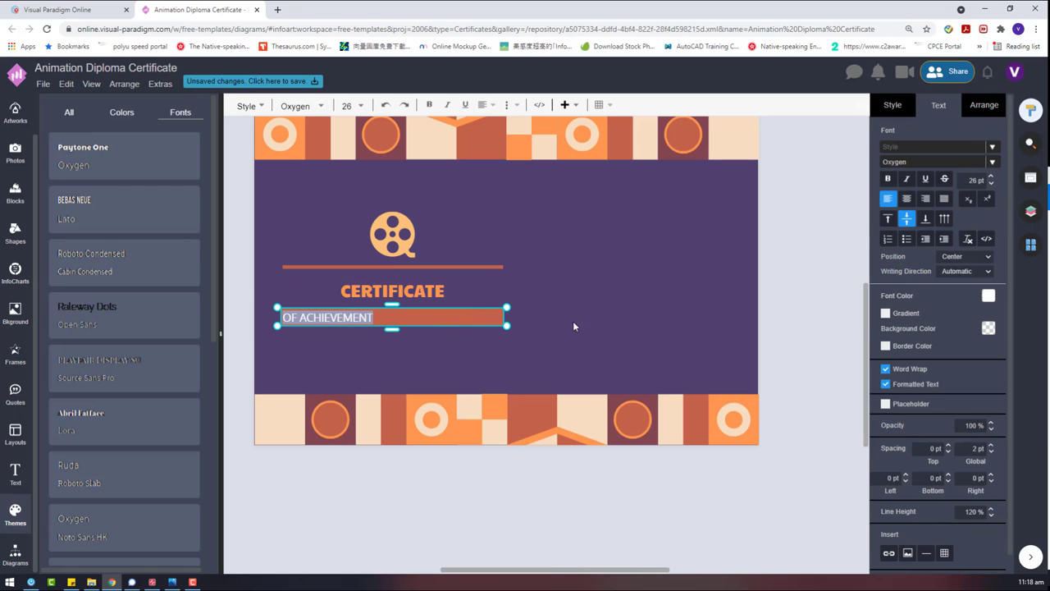
click(573, 320)
click(495, 322)
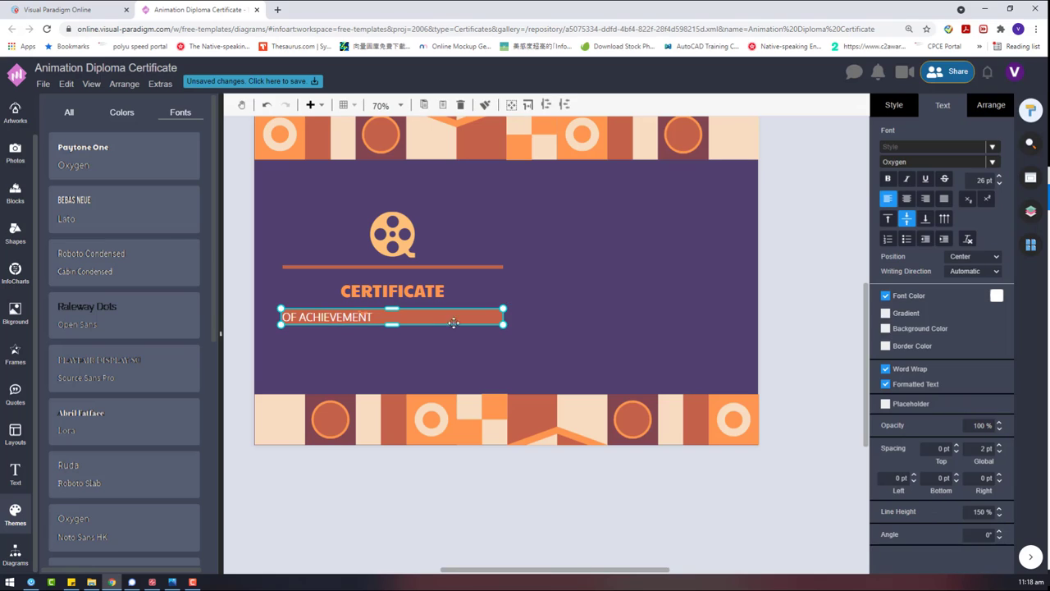
Step: Copy the cream tile at the bottom border's left end into the page's empty right area, and select all bottom border tiles
click(8, 551)
click(277, 417)
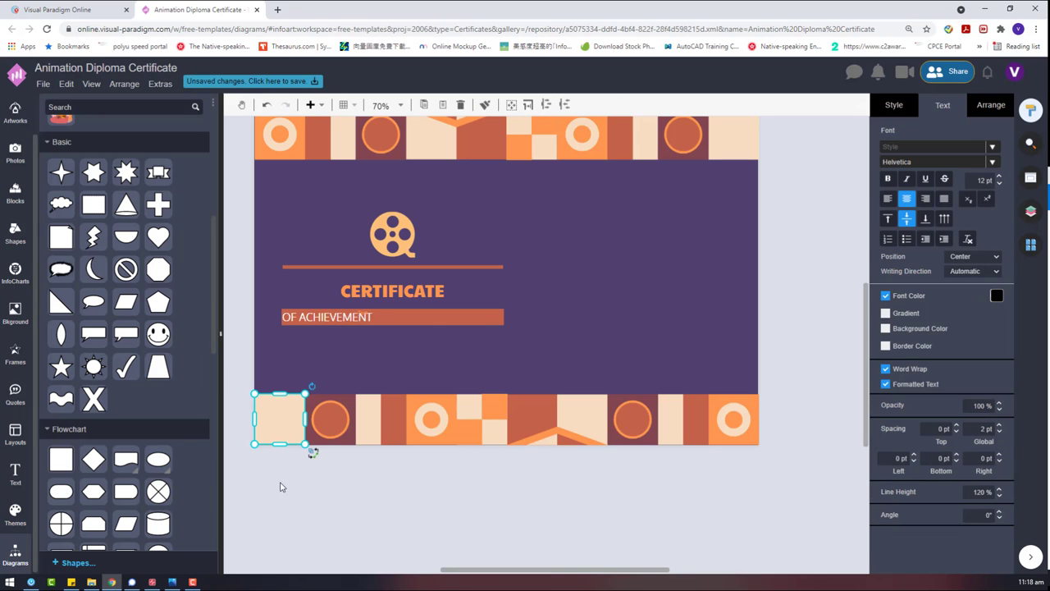
drag(283, 420, 607, 338)
click(792, 476)
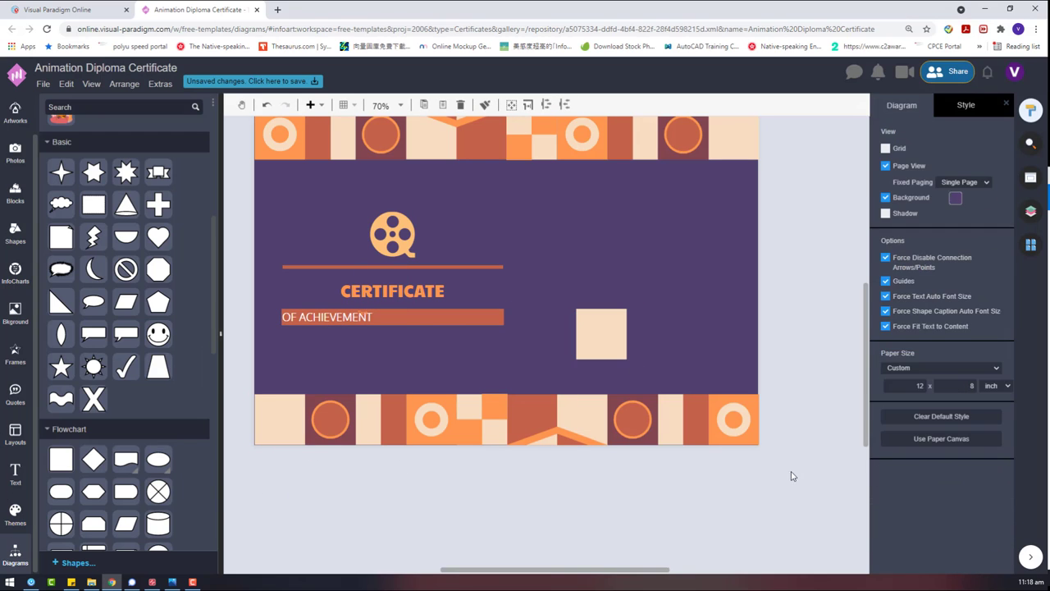
drag(785, 472, 228, 390)
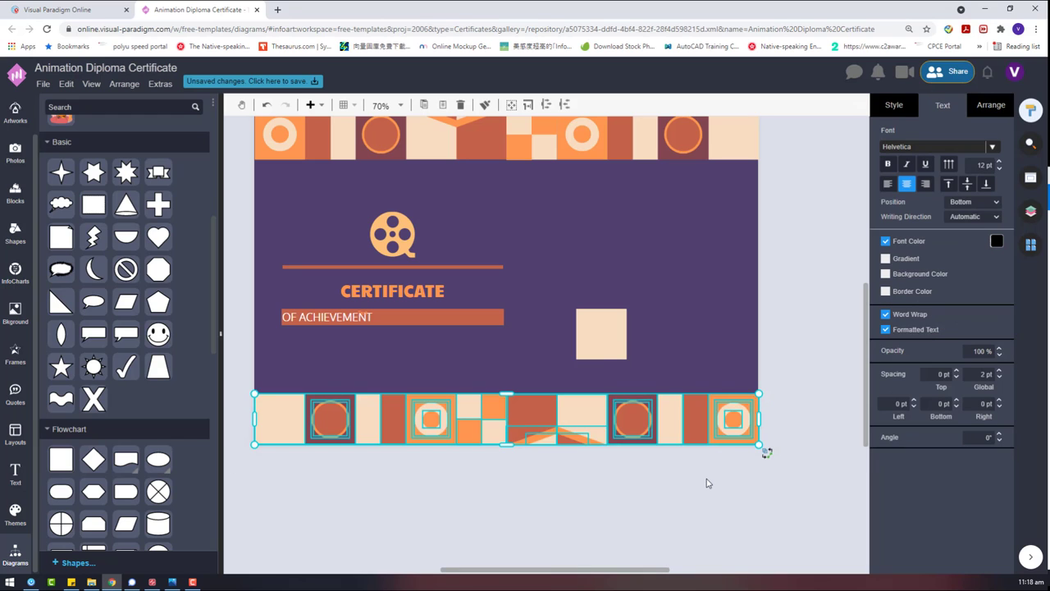
Step: Group the bottom border's tiles, and group the top border's tiles in the same way
key(ctrl+g)
drag(804, 196, 267, 220)
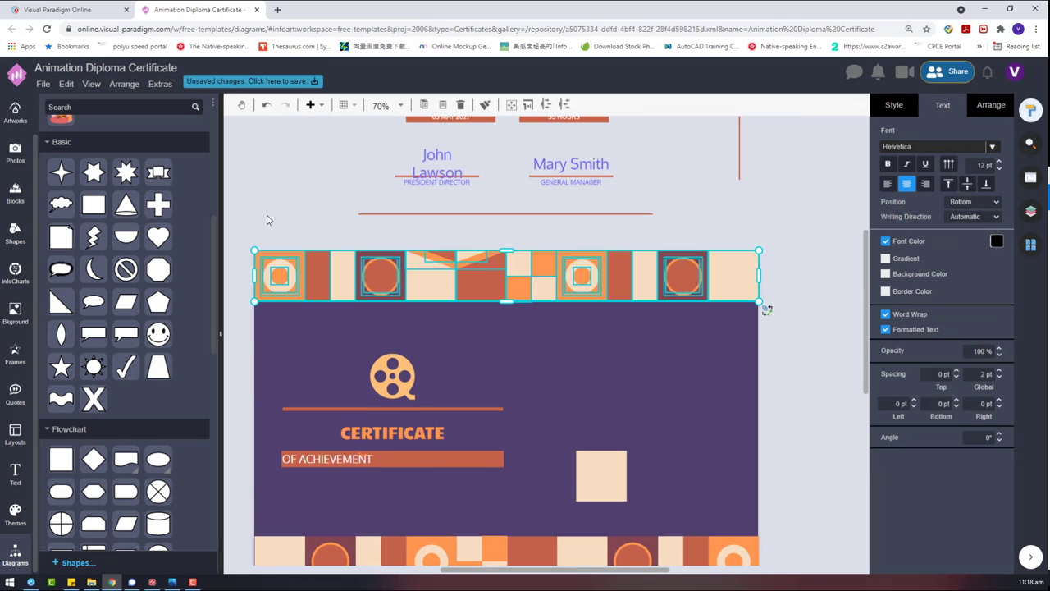
scroll(585, 344, down, 1)
click(399, 474)
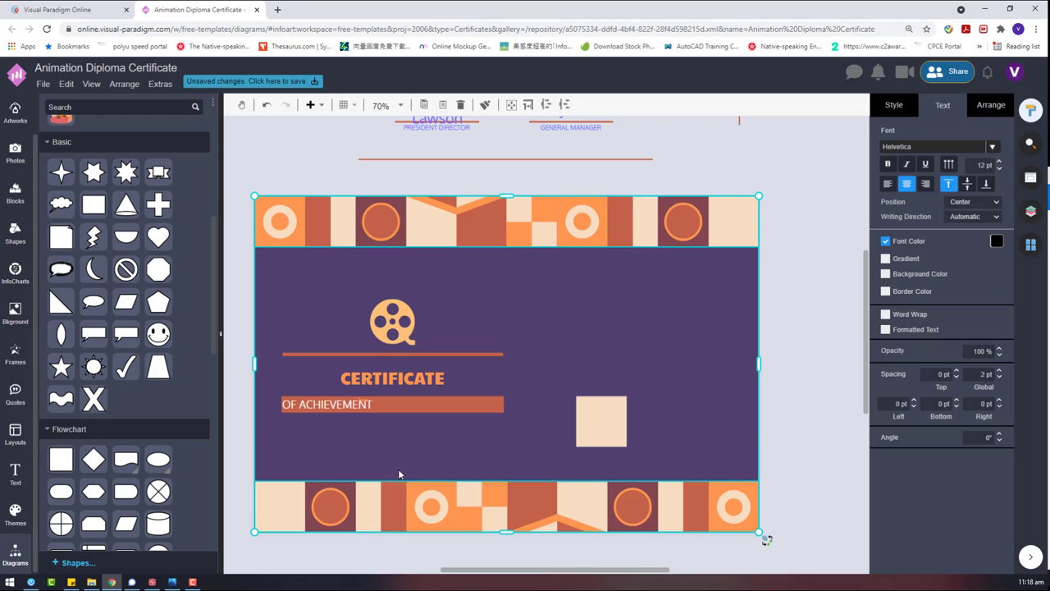
click(725, 320)
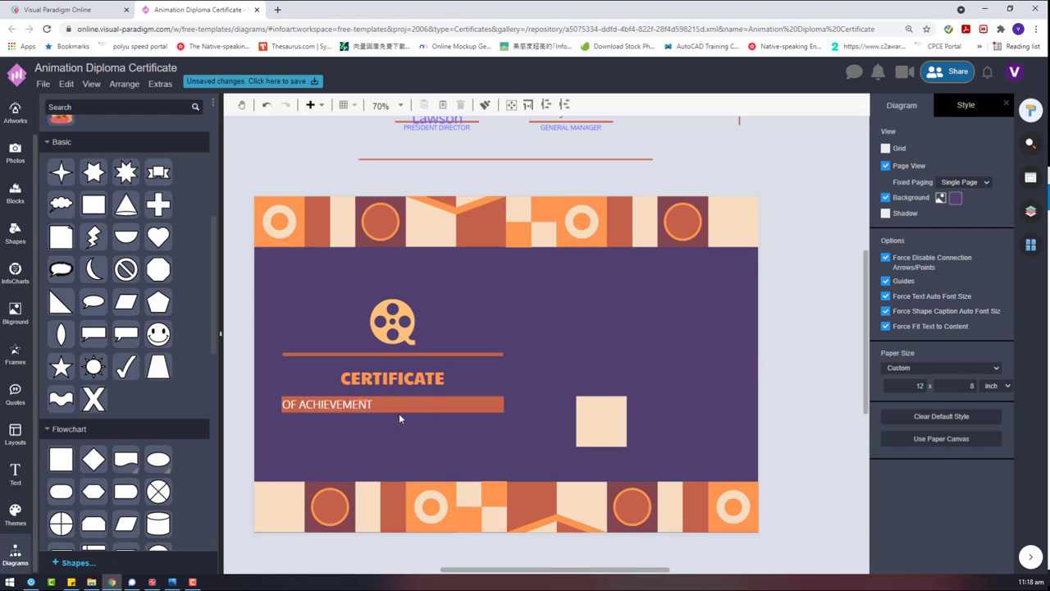
Step: Remove the terracotta fill from the OF ACHIEVEMENT text box
click(459, 381)
click(418, 403)
click(894, 106)
click(886, 189)
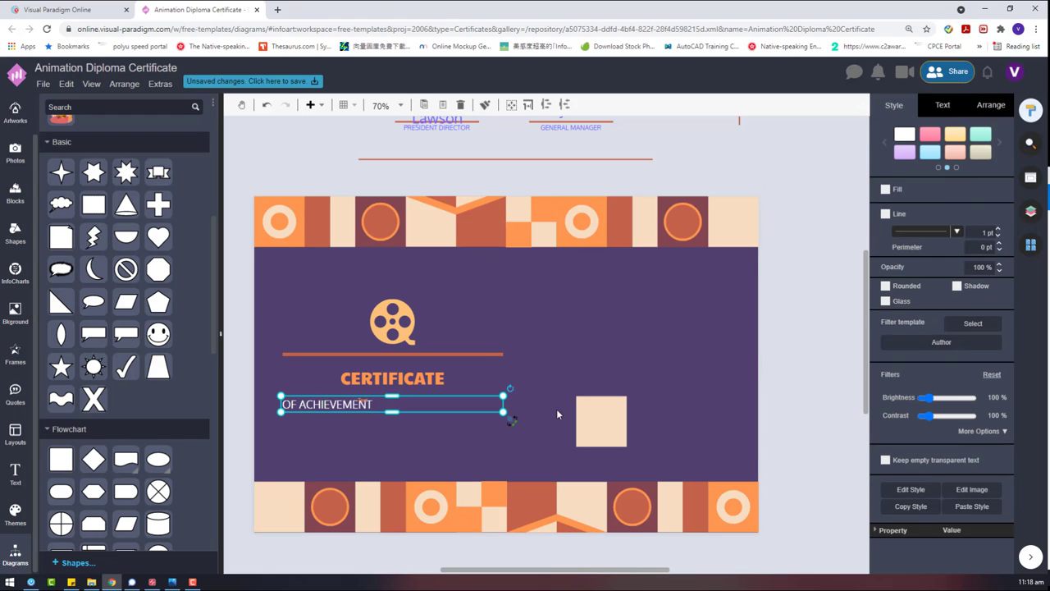
Step: Move the cream square just below the OF ACHIEVEMENT text and delete the small stray element beside the text
click(614, 417)
drag(613, 417, 311, 423)
right_click(361, 405)
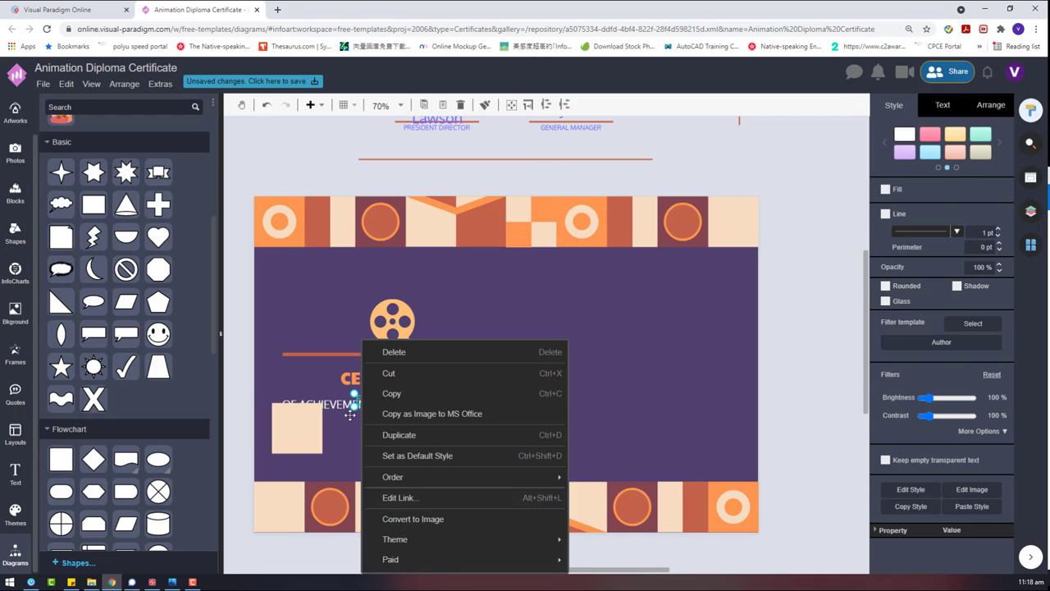
click(349, 413)
click(363, 401)
key(Delete)
Step: Recolour the cream square in the border's orange and reshape it into a thin bar as wide as the line above the heading
click(299, 427)
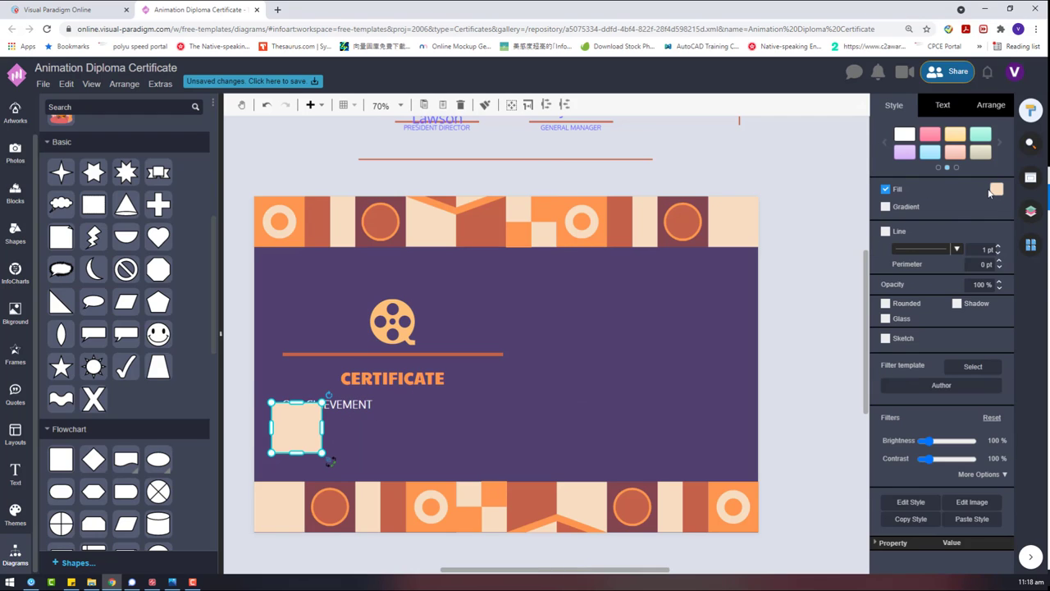
click(995, 190)
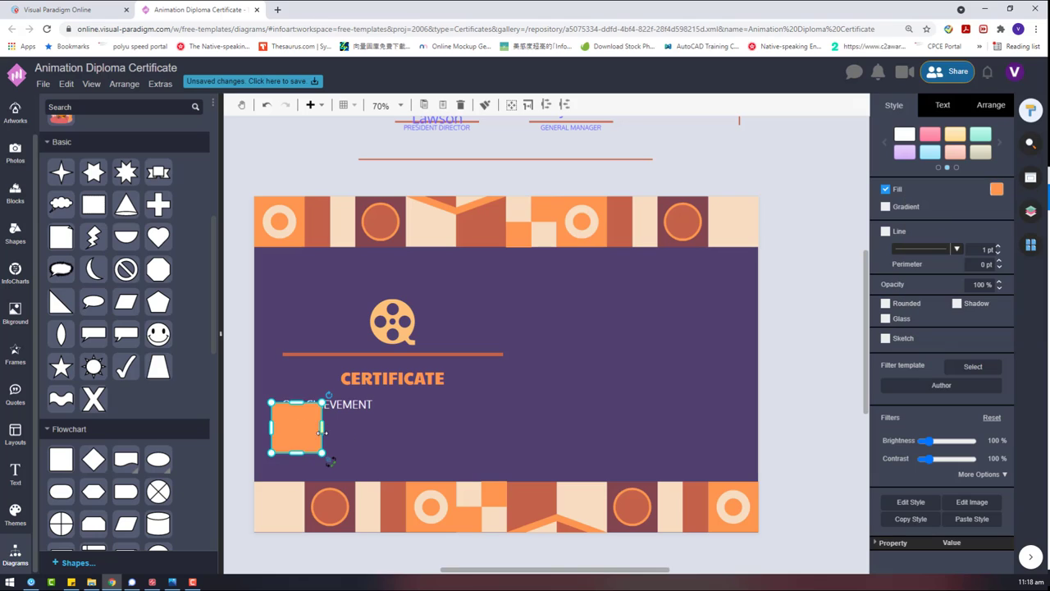
drag(333, 425, 503, 422)
drag(393, 400, 328, 410)
Step: Stack the OF ACHIEVEMENT text in front of the orange bar so the bar underlies only the lower half of the letters
click(365, 405)
click(642, 345)
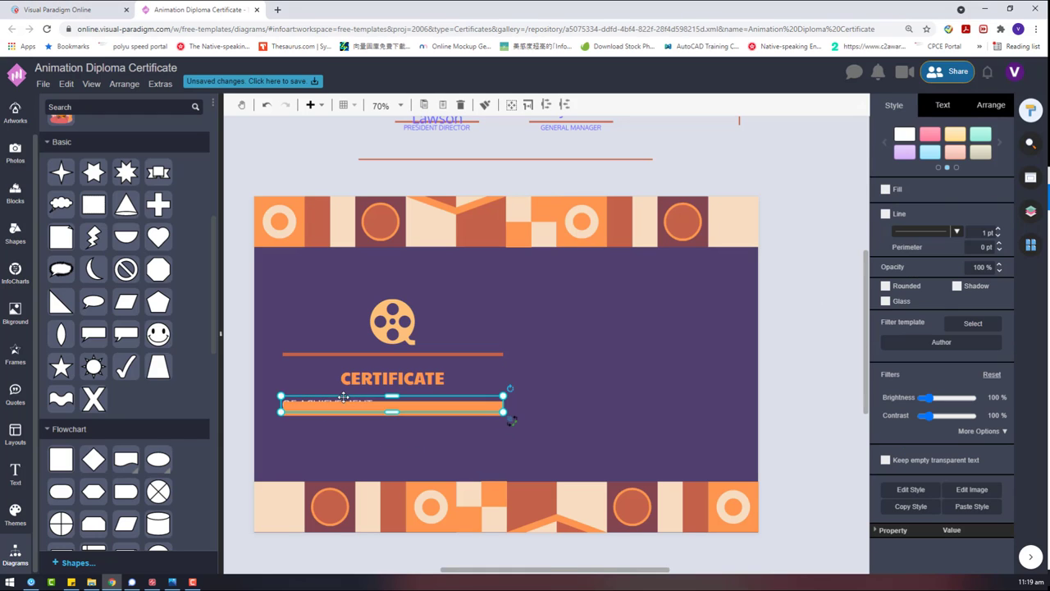
right_click(345, 406)
drag(341, 410, 349, 407)
scroll(351, 411, up, 6)
click(743, 416)
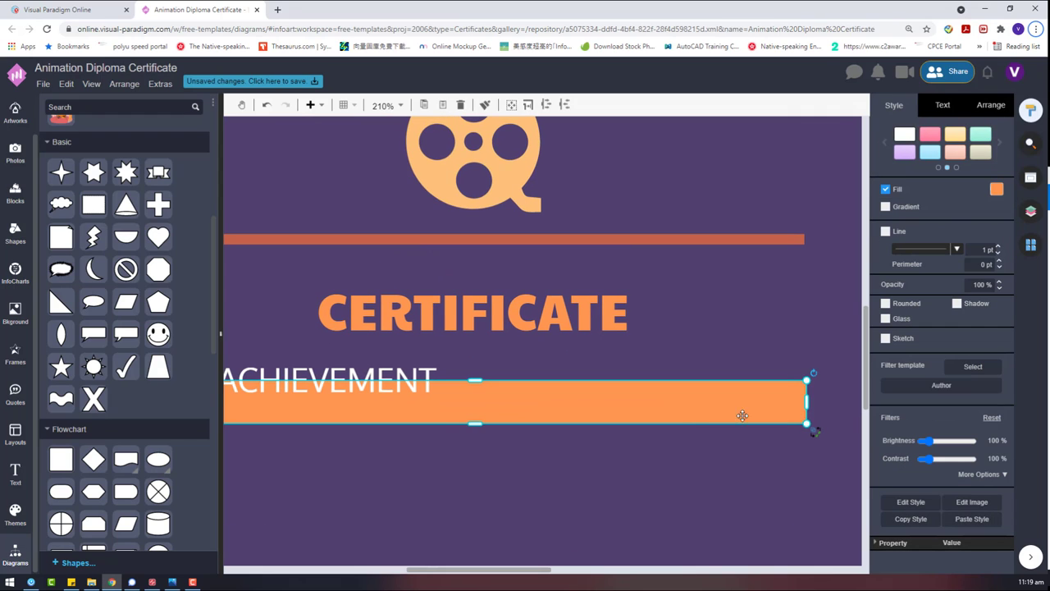
Step: Narrow the OF ACHIEVEMENT text box to fit closer around its text
click(468, 375)
scroll(469, 375, down, 1)
drag(832, 325, 509, 326)
click(595, 449)
scroll(594, 448, down, 2)
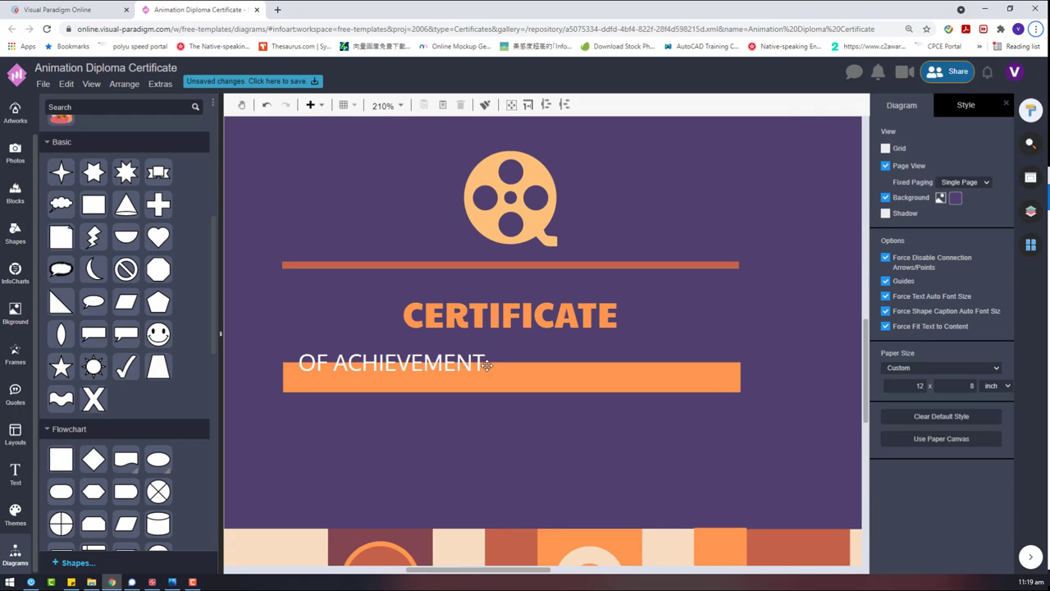
Step: Left-align the CERTIFICATE heading and narrow its text box to just past the word
scroll(406, 342, up, 2)
click(529, 302)
click(943, 106)
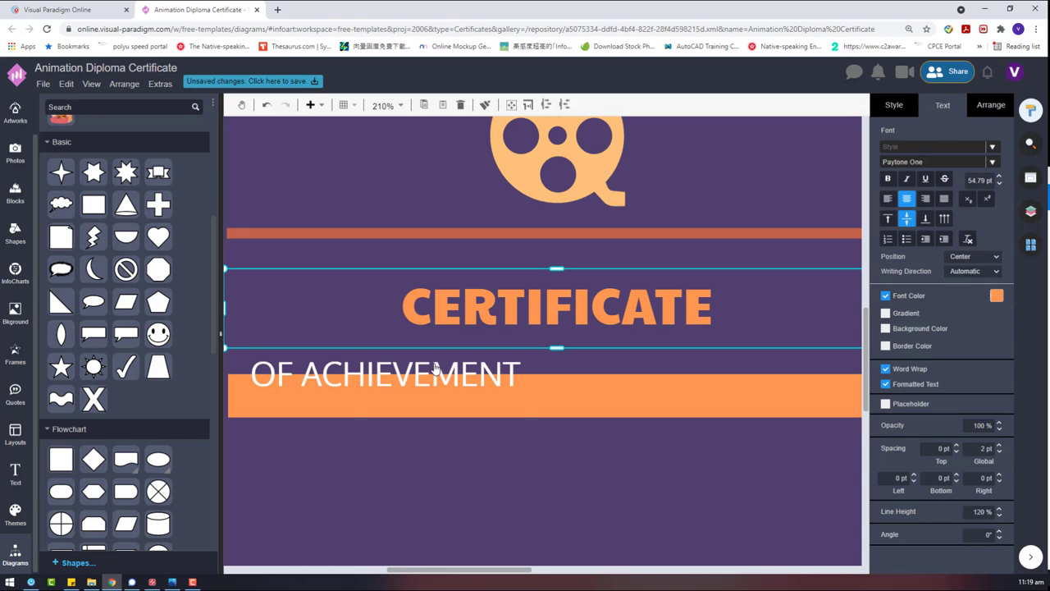
key(ctrl+shift+l)
scroll(525, 403, down, 3)
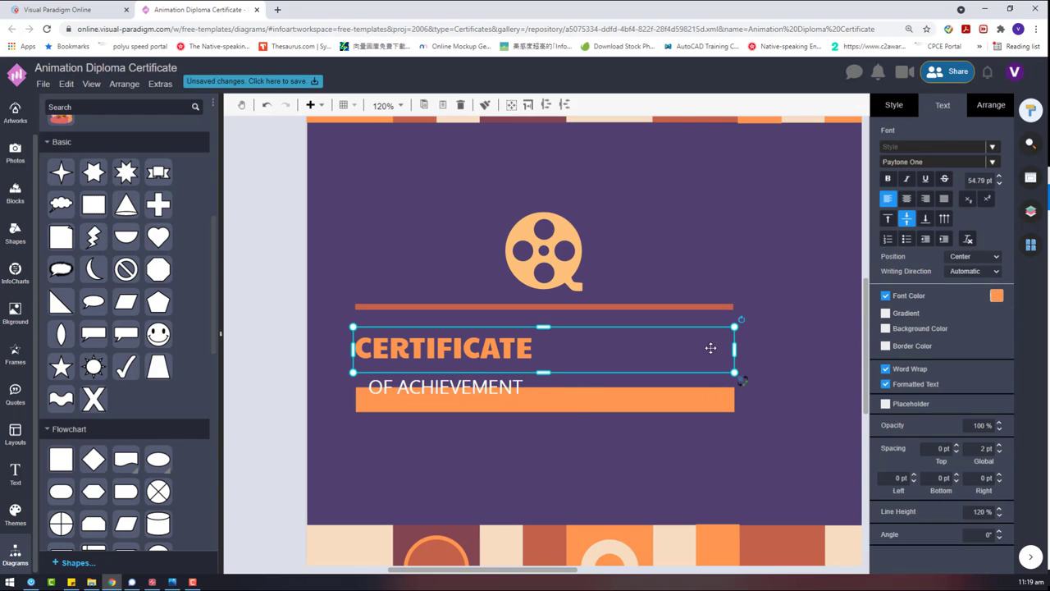
drag(734, 349, 566, 349)
Step: Align the left edges of the CERTIFICATE and OF ACHIEVEMENT text boxes, and widen the OF ACHIEVEMENT box to match the heading's width
shift+click(480, 387)
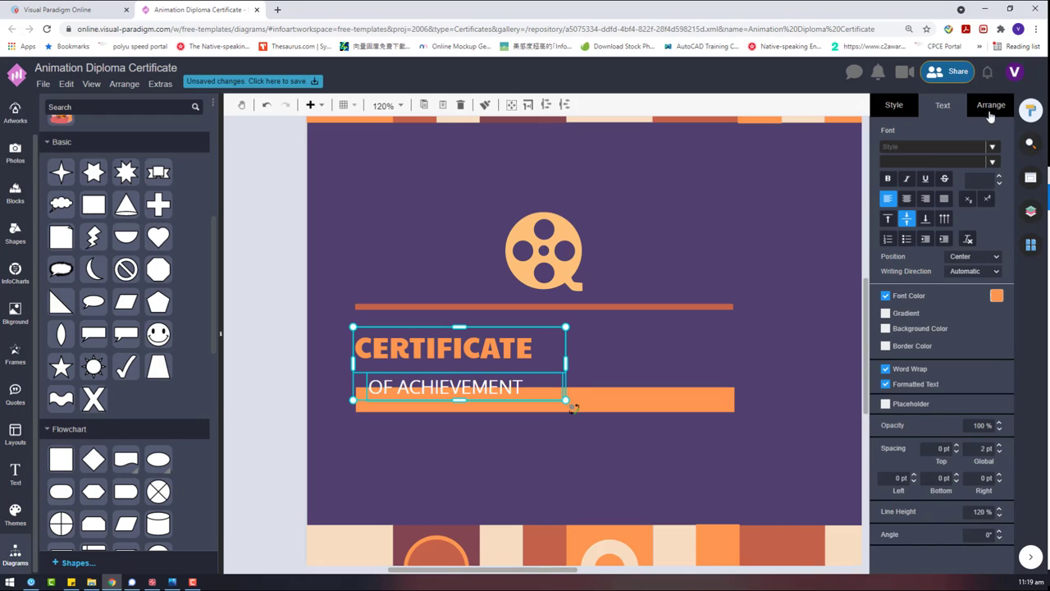
click(991, 105)
click(890, 439)
click(470, 396)
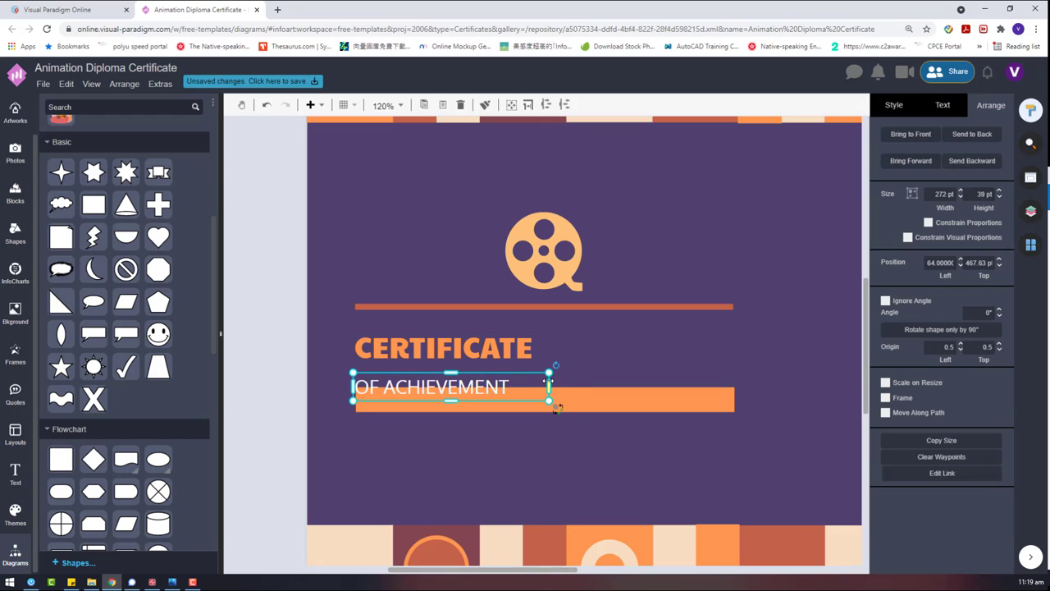
drag(549, 387, 568, 389)
shift+click(521, 353)
click(501, 390)
click(583, 424)
drag(290, 382, 335, 391)
drag(289, 358, 542, 442)
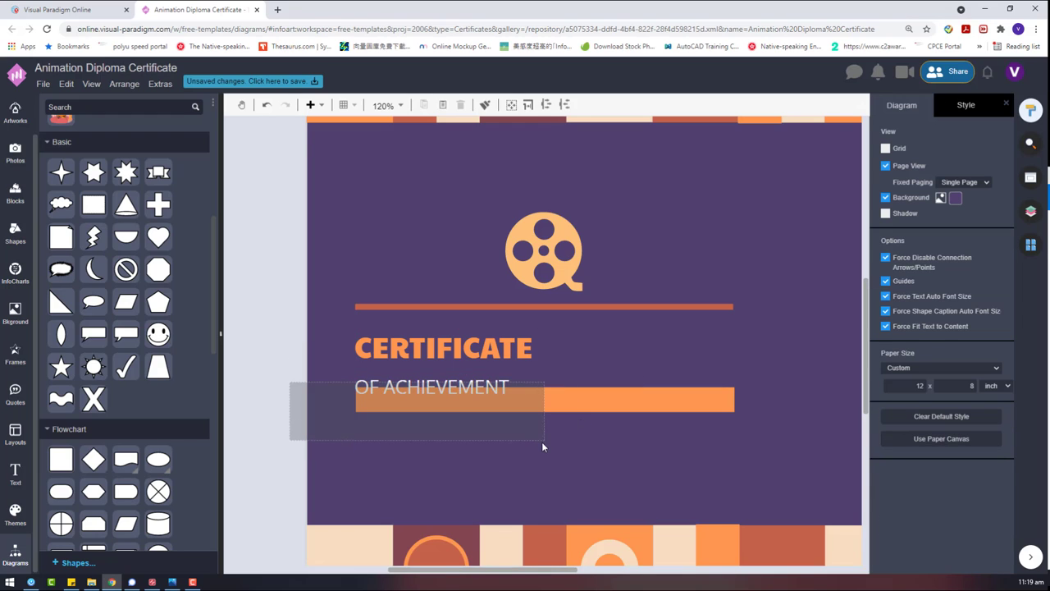
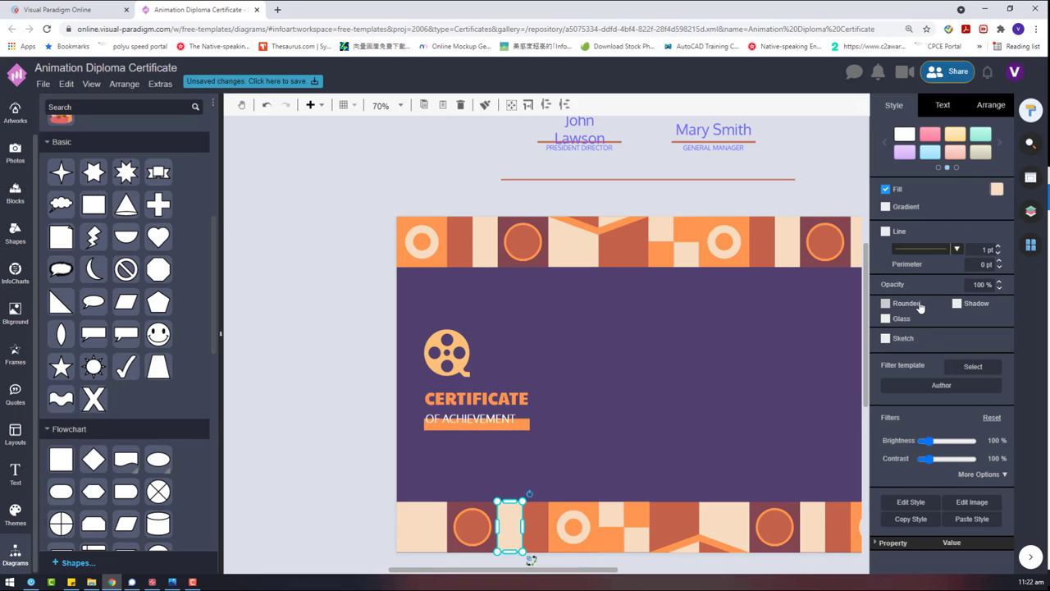
Step: Make the OF ACHIEVEMENT text bold and white
click(497, 414)
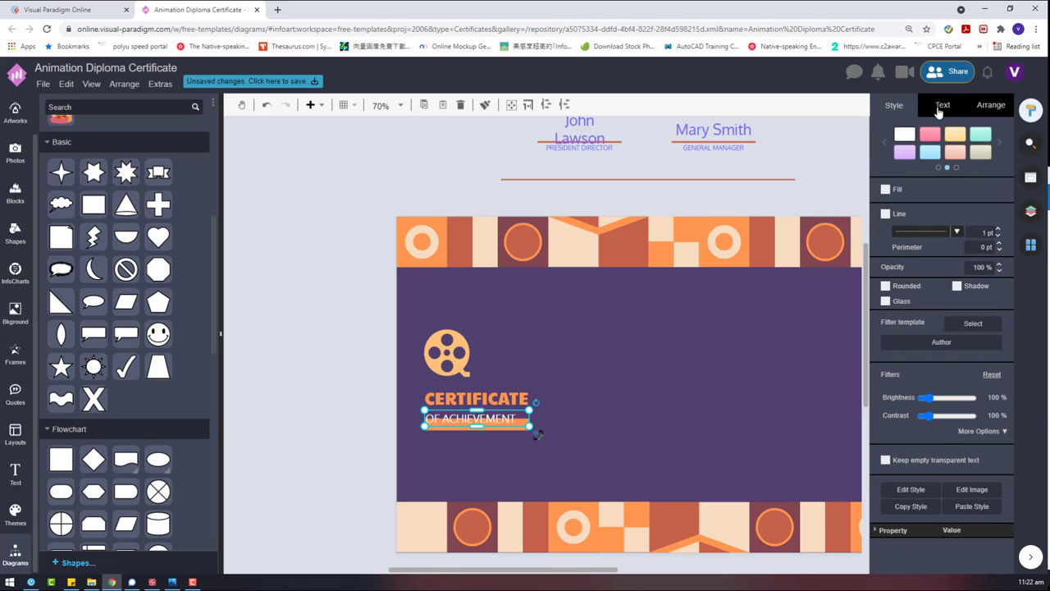
click(940, 106)
click(997, 295)
click(580, 428)
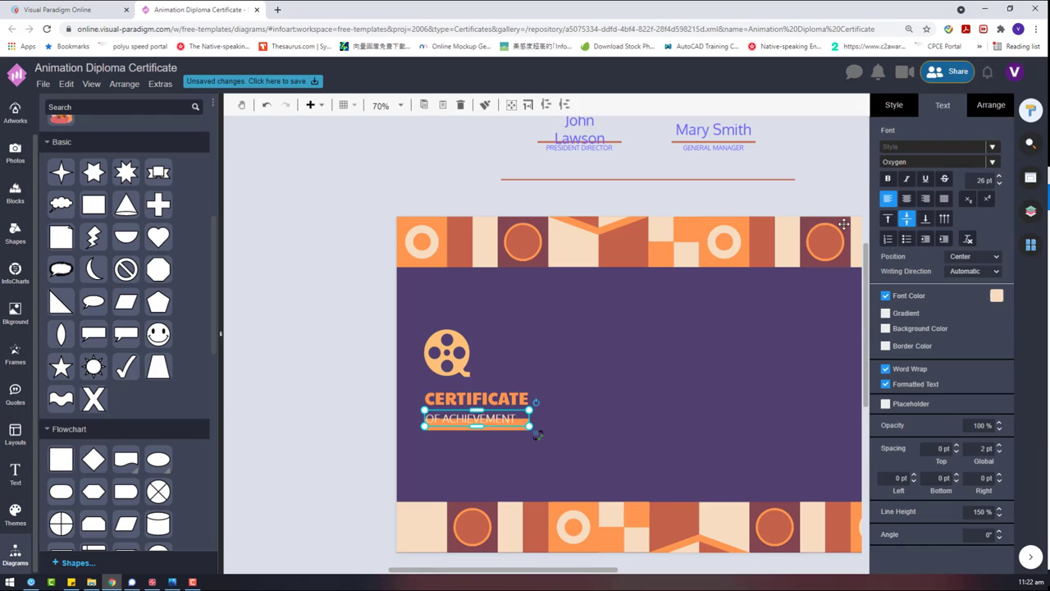
click(889, 179)
click(996, 296)
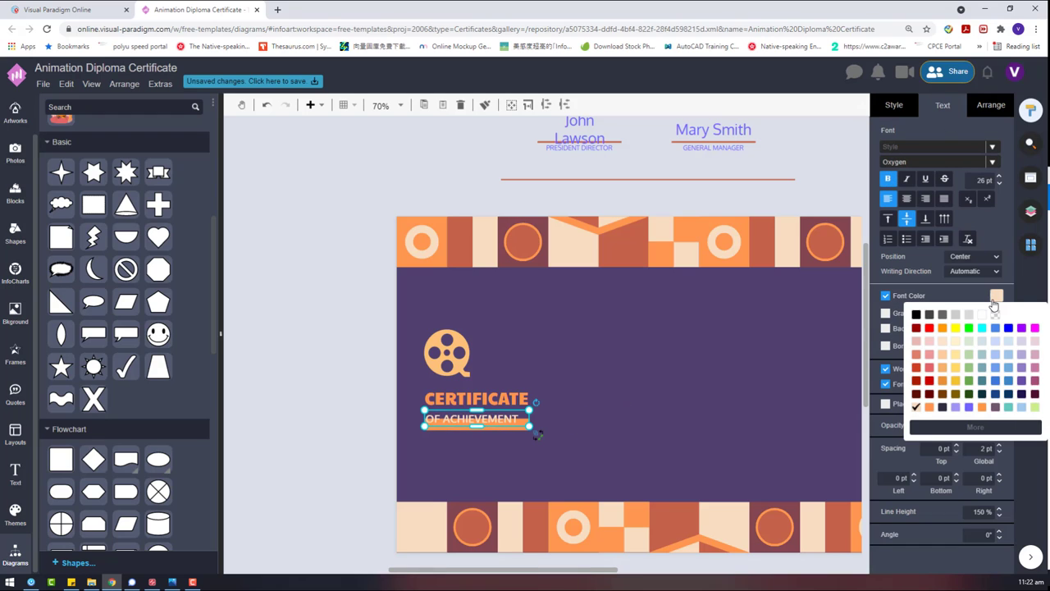
click(982, 314)
Step: Enlarge the film reel icon, both heading texts and the orange bar together, and place them in the purple area's left part
drag(571, 456, 360, 298)
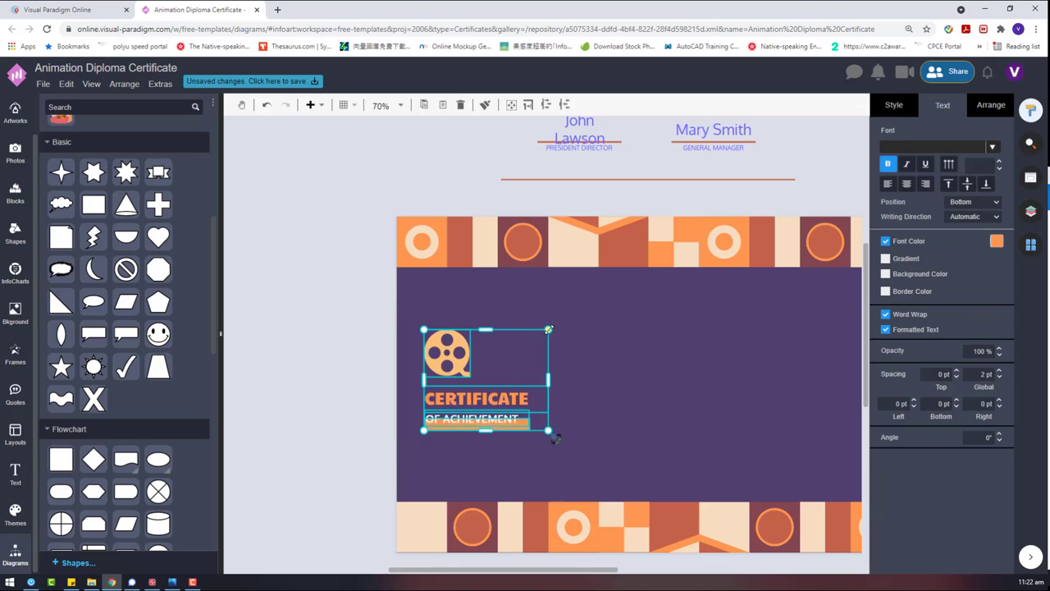
drag(549, 330, 656, 243)
drag(485, 327, 493, 353)
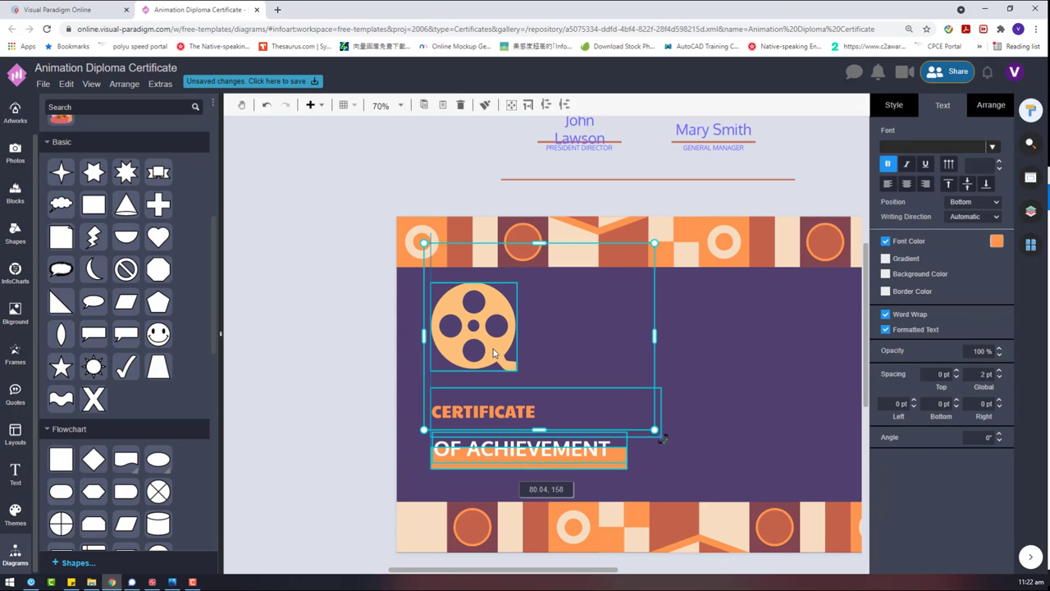
drag(662, 279, 599, 333)
drag(470, 371, 519, 345)
Step: Increase the CERTIFICATE heading's font size to 63 pt
click(525, 406)
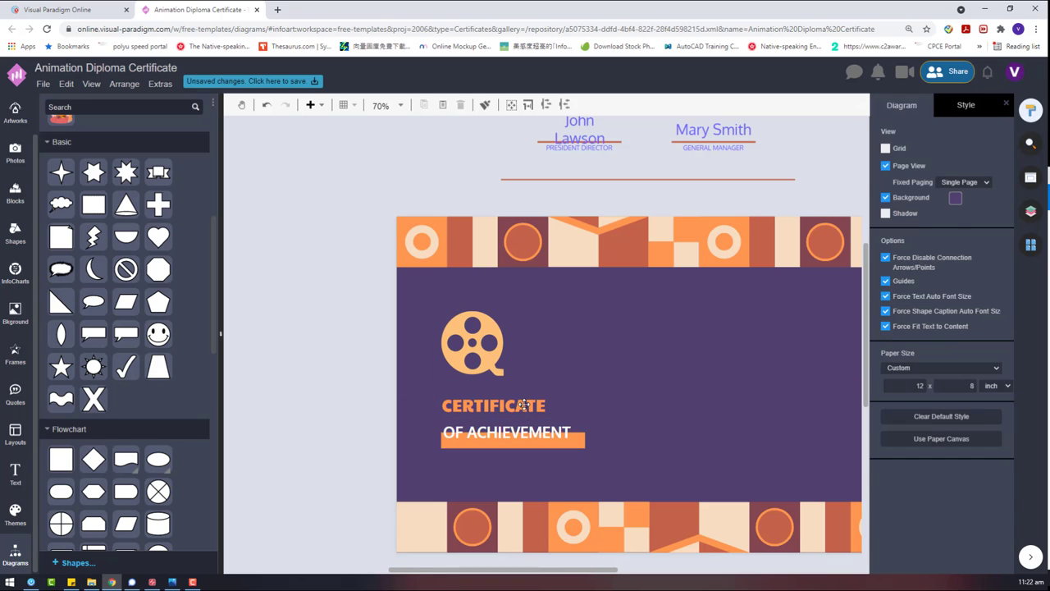
click(1000, 177)
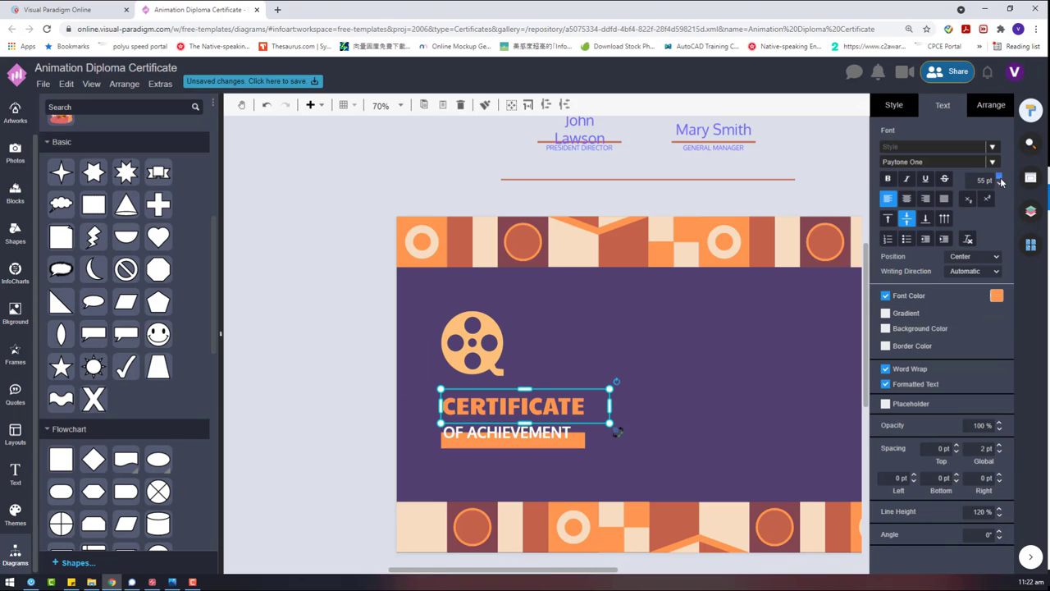
click(1000, 177)
click(1001, 178)
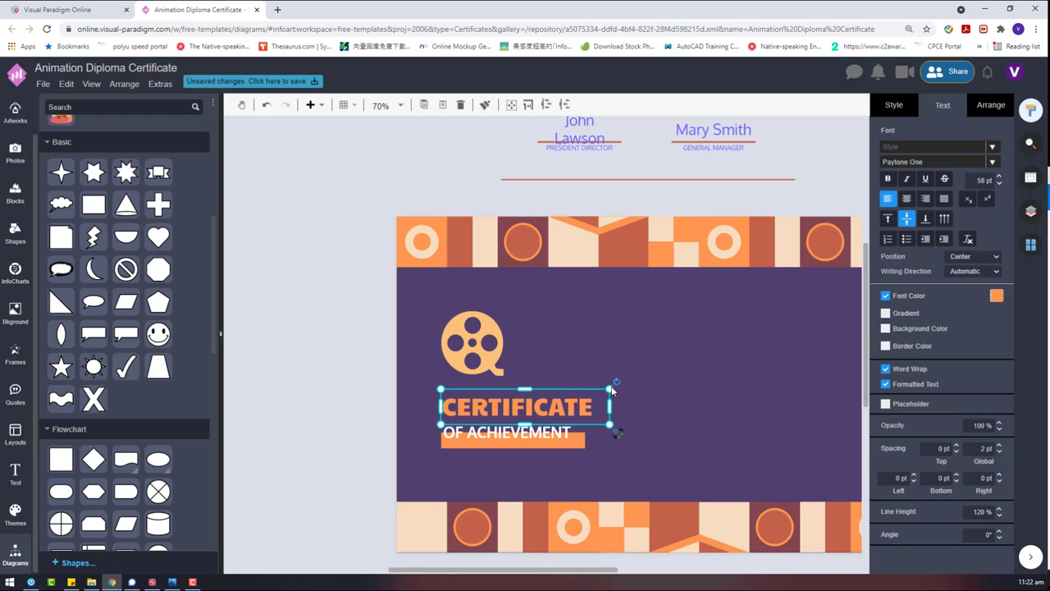
click(666, 390)
drag(560, 570, 600, 563)
Step: Left-align OF ACHIEVEMENT with the CERTIFICATE text box, and nudge CERTIFICATE slightly upward to open a gap between them
click(386, 413)
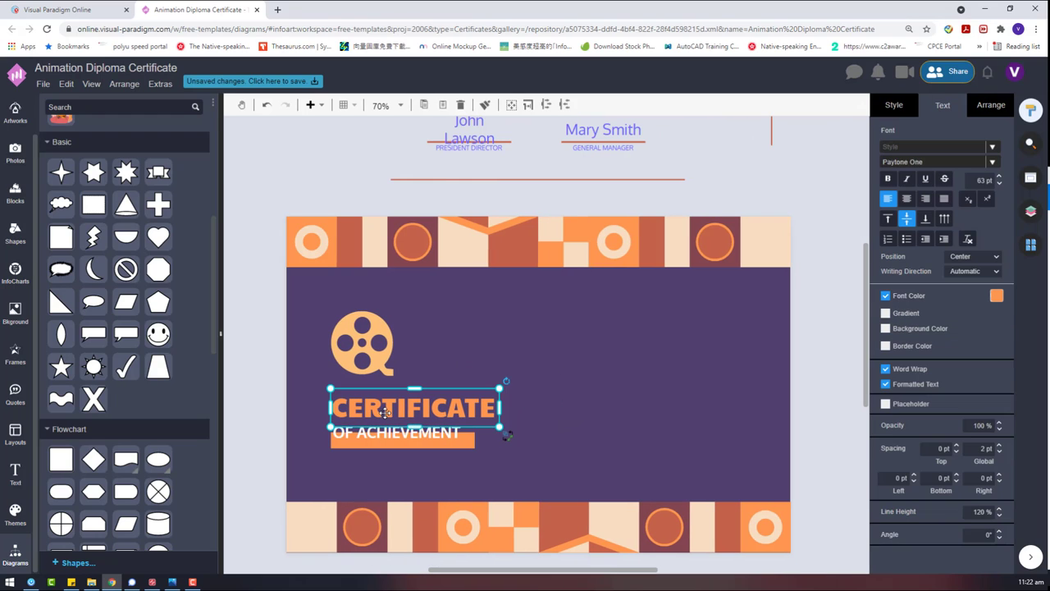
shift+click(376, 439)
click(981, 110)
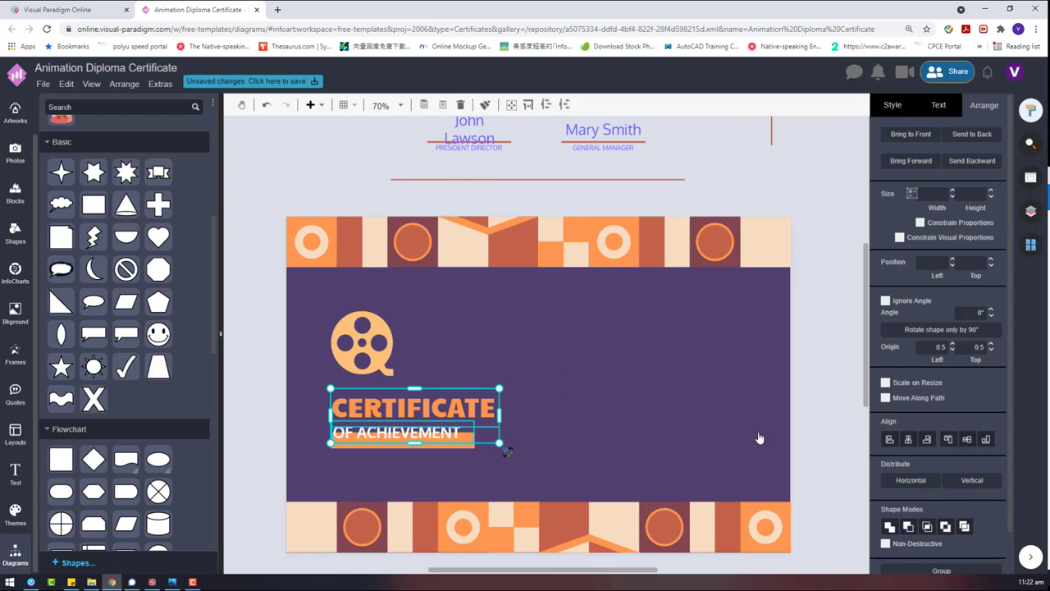
click(386, 408)
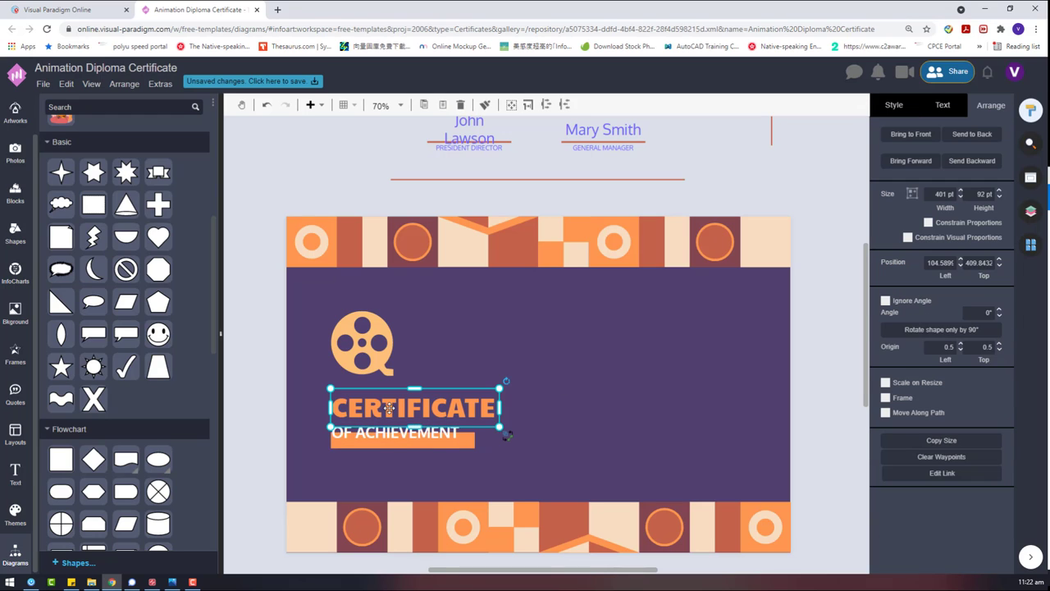
drag(390, 407, 391, 403)
click(557, 350)
drag(502, 464, 305, 306)
Step: Reduce the height of the recipient name's box to fit one line, and left-align the name, the caption above and the line below
scroll(630, 337, up, 3)
click(517, 198)
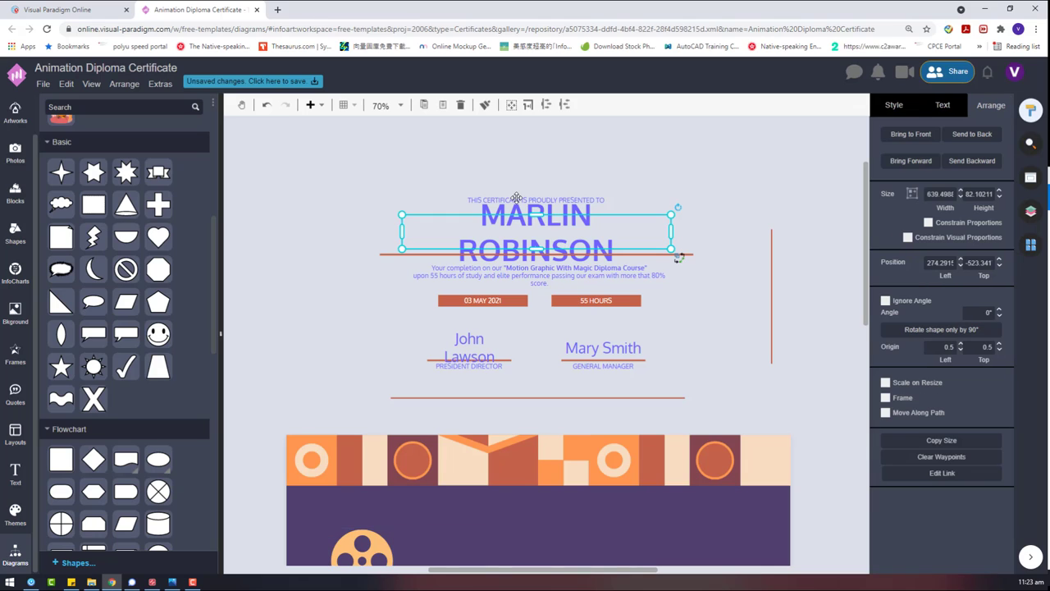
drag(535, 215, 544, 223)
shift+click(535, 198)
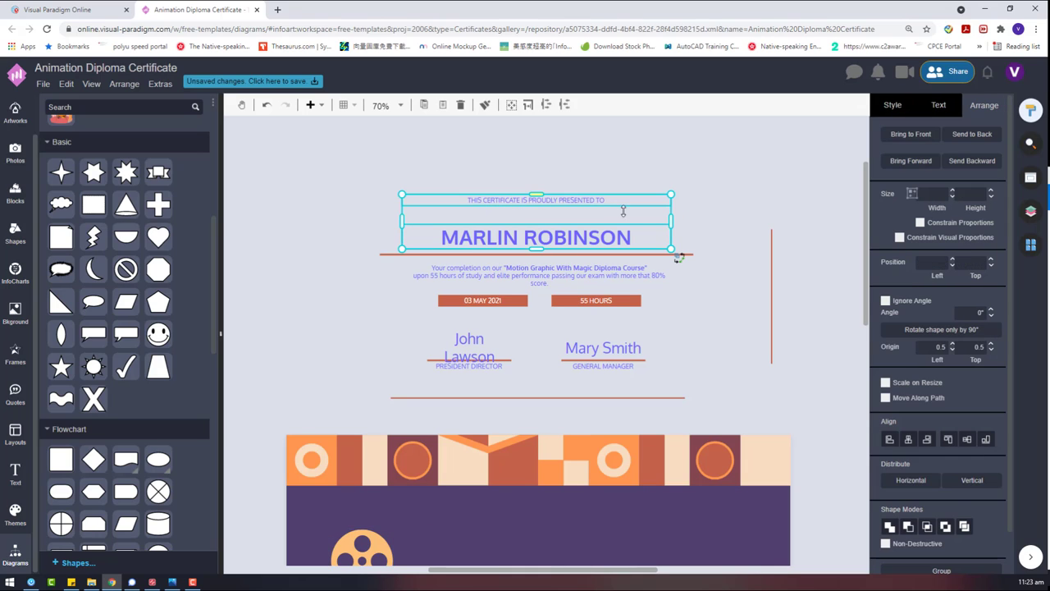
shift+click(688, 255)
click(890, 440)
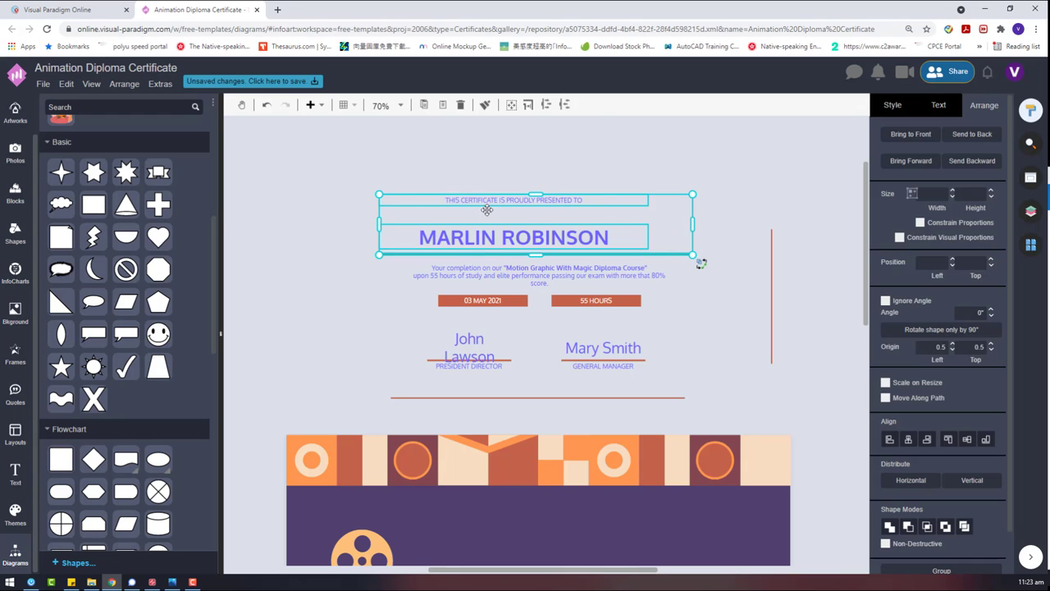
Step: Move the presentation caption, recipient's name and underline together into the purple area's empty right part
drag(487, 210, 618, 376)
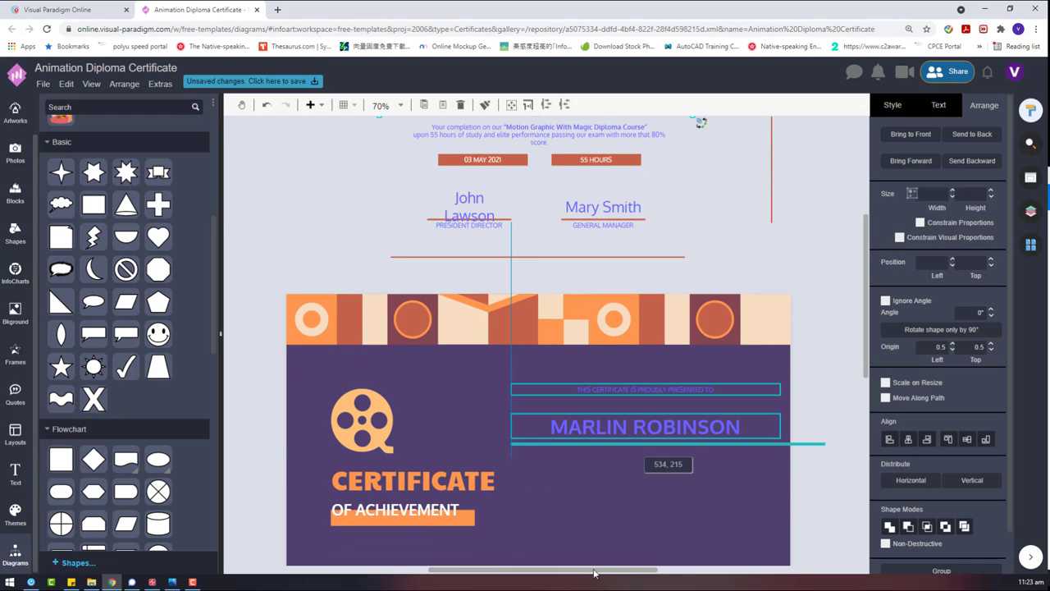
drag(595, 571, 626, 571)
click(620, 476)
scroll(620, 474, down, 2)
Step: Colour the recipient's name in the heading's orange
click(584, 307)
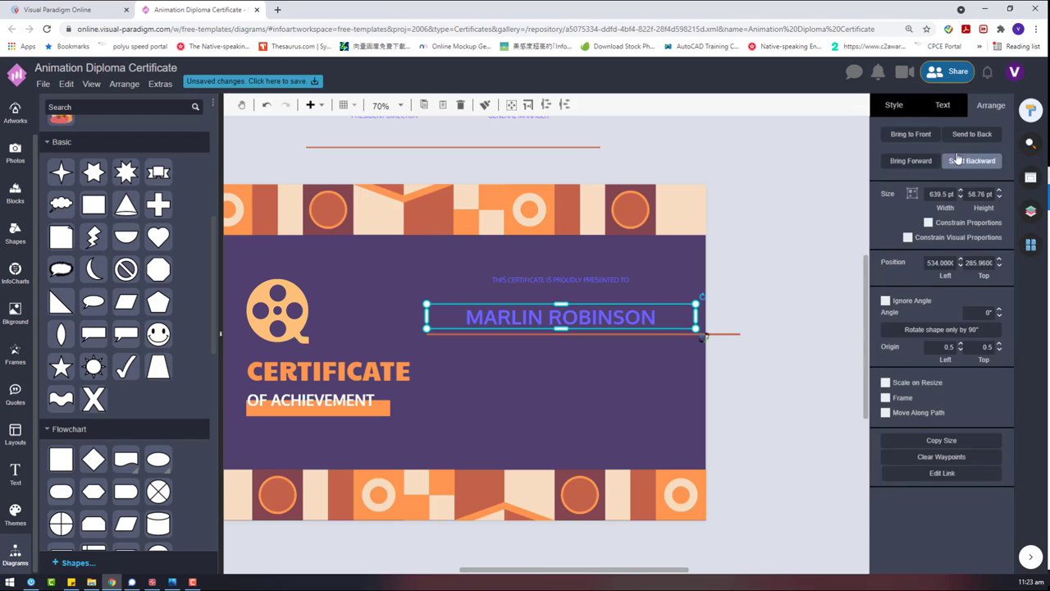
click(944, 107)
click(995, 300)
click(938, 414)
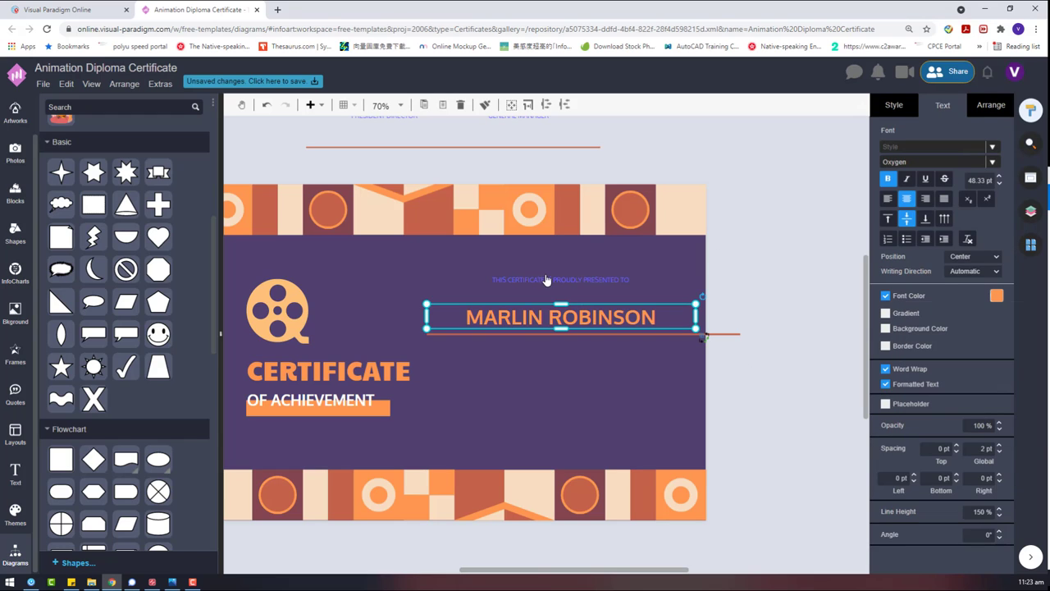
Step: Colour the THIS CERTIFICATE IS PROUDLY PRESENTED TO caption white
click(547, 279)
click(999, 298)
click(998, 315)
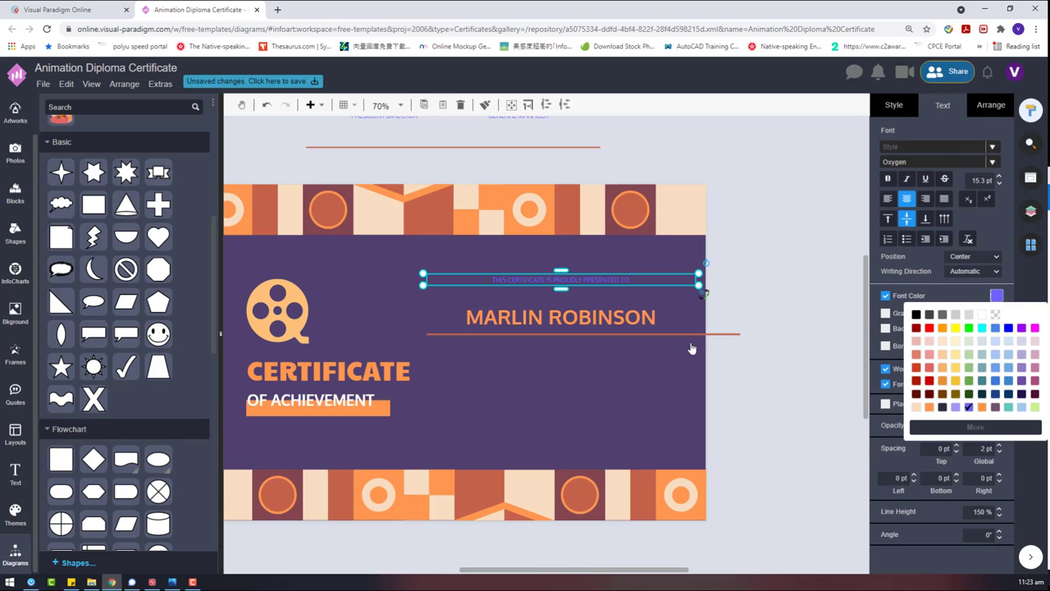
click(689, 347)
Step: Shift the recipient name's underline to start beneath the name, shorten it to end inside the page, and make it thinner
click(656, 348)
drag(673, 334, 710, 337)
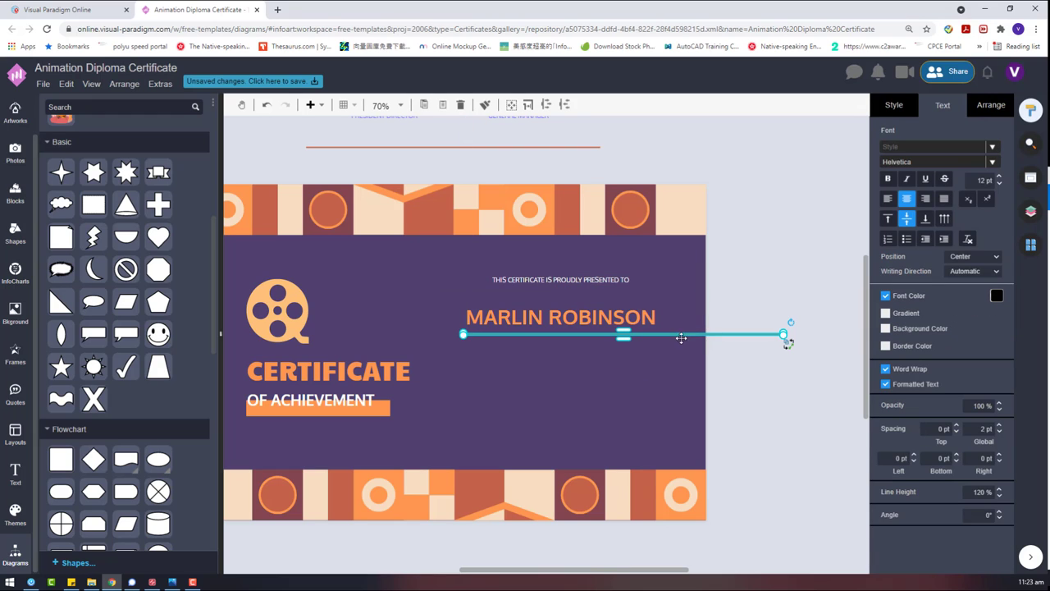
scroll(644, 345, up, 5)
drag(821, 332, 653, 349)
click(462, 339)
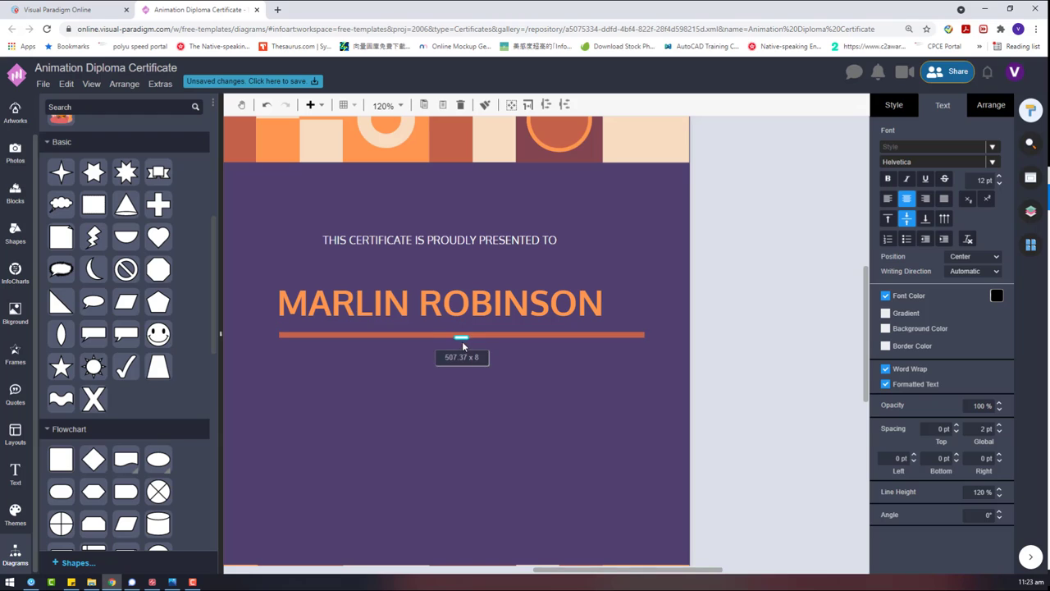
Step: Left-align the presentation caption and the recipient's name, and move both to start at the underline's left end
click(603, 362)
drag(424, 241, 599, 244)
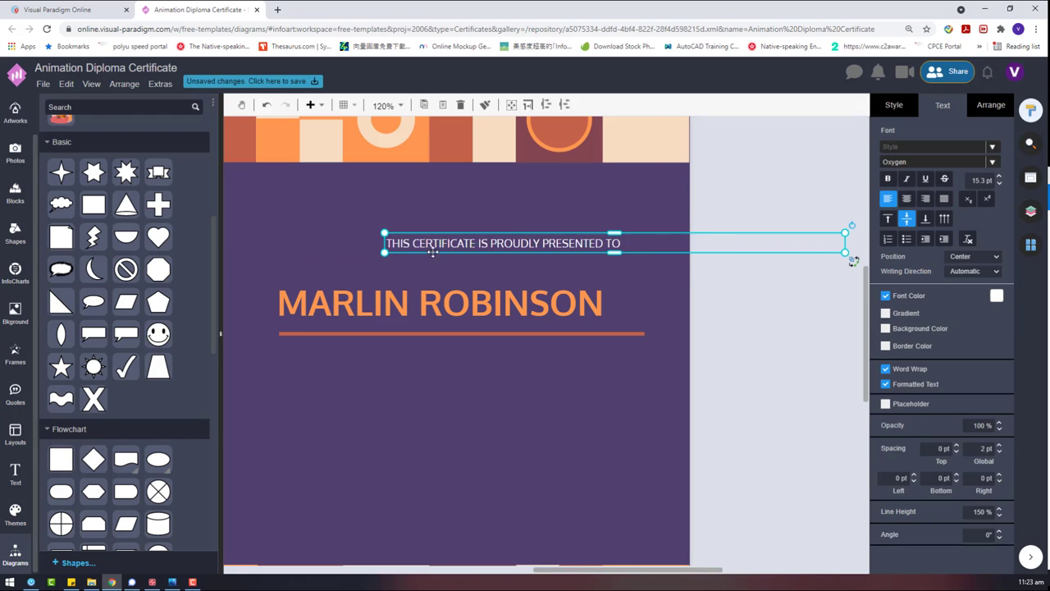
drag(464, 246, 366, 256)
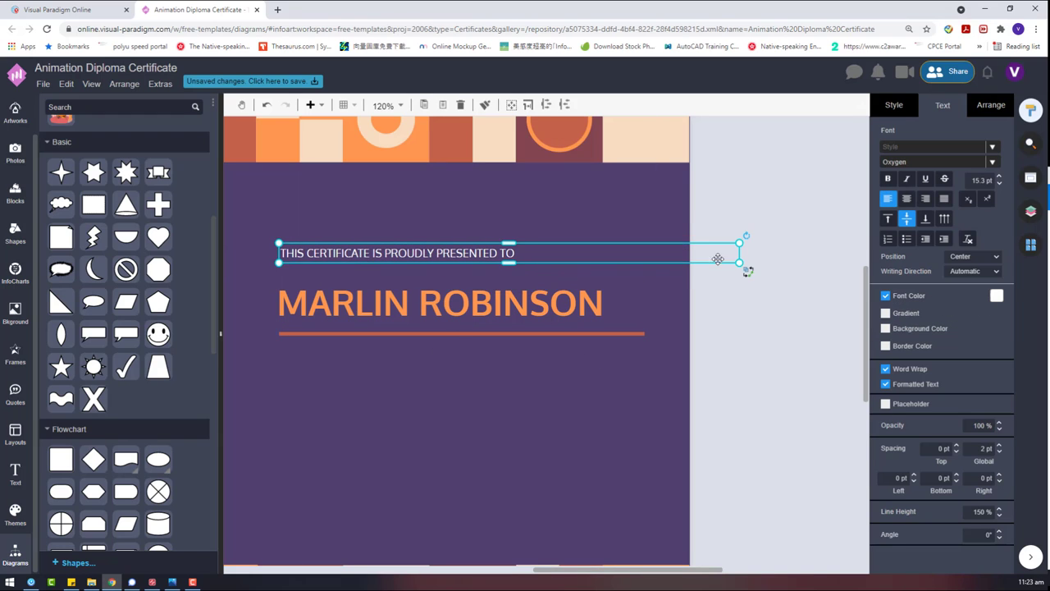
click(688, 307)
click(563, 299)
click(890, 201)
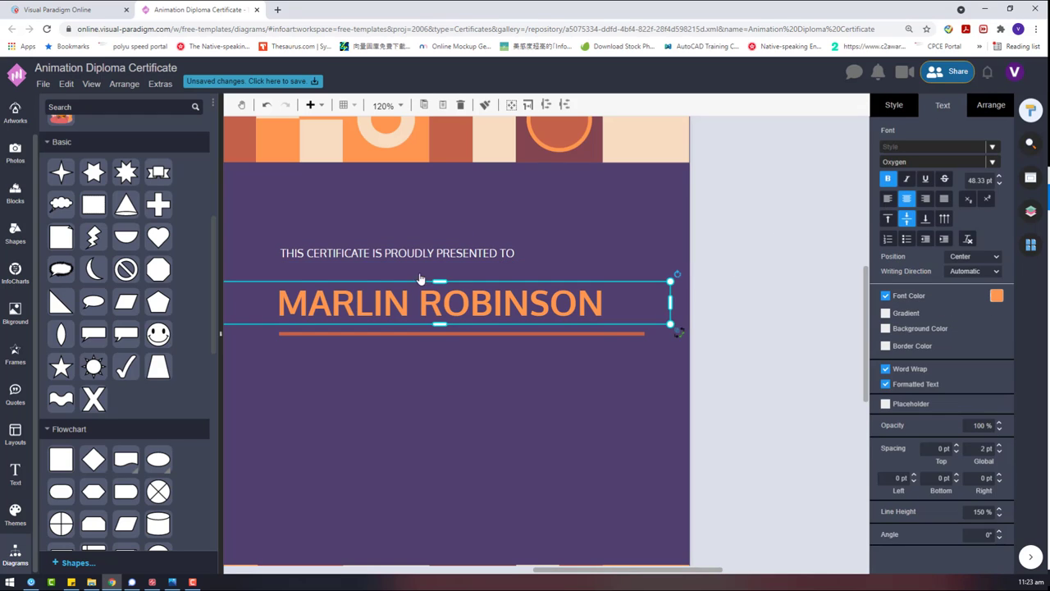
drag(321, 305, 379, 314)
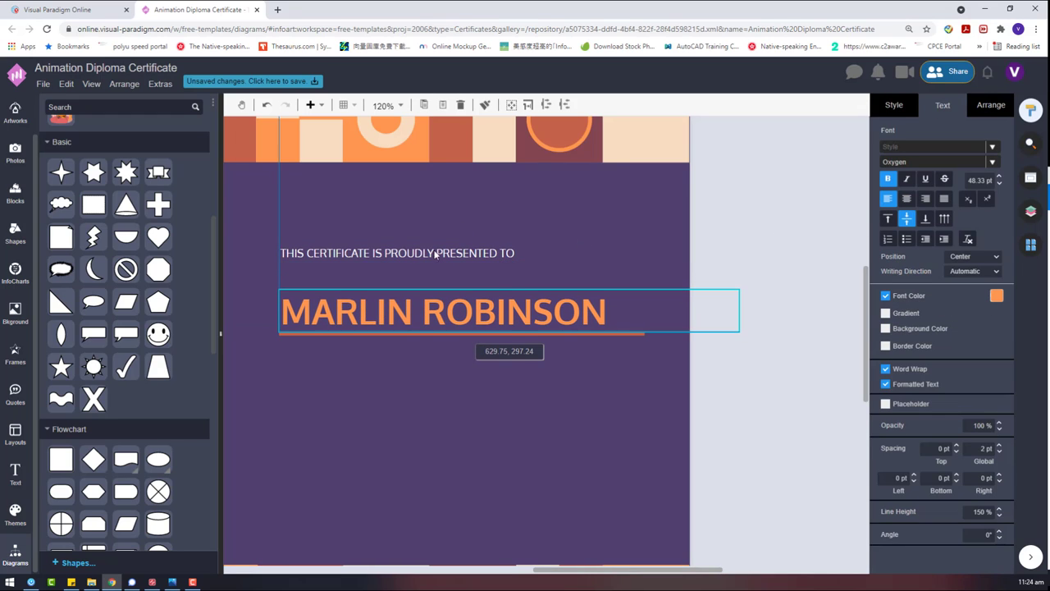
Step: Set the width of the presentation caption's and recipient name's boxes to 500 pt
shift+click(436, 254)
click(991, 109)
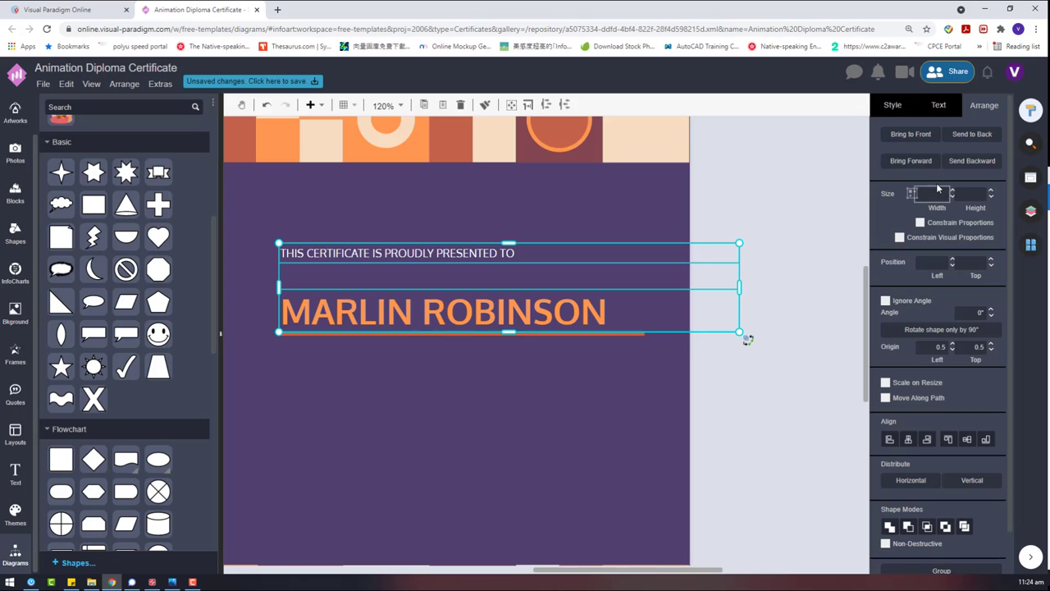
text(200)
key(Return)
double_click(931, 194)
text(3)
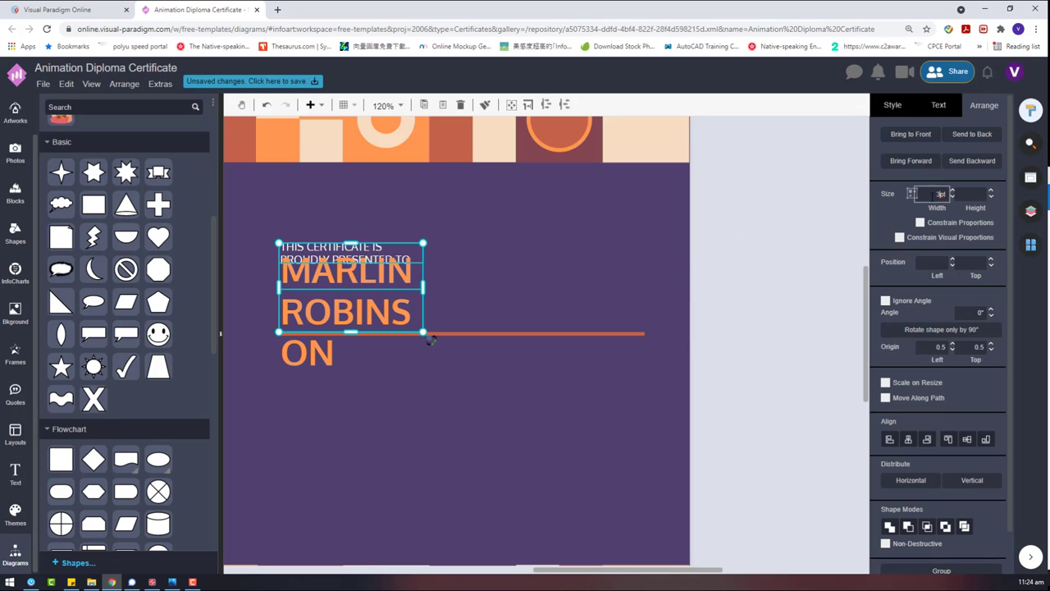
drag(423, 332, 648, 339)
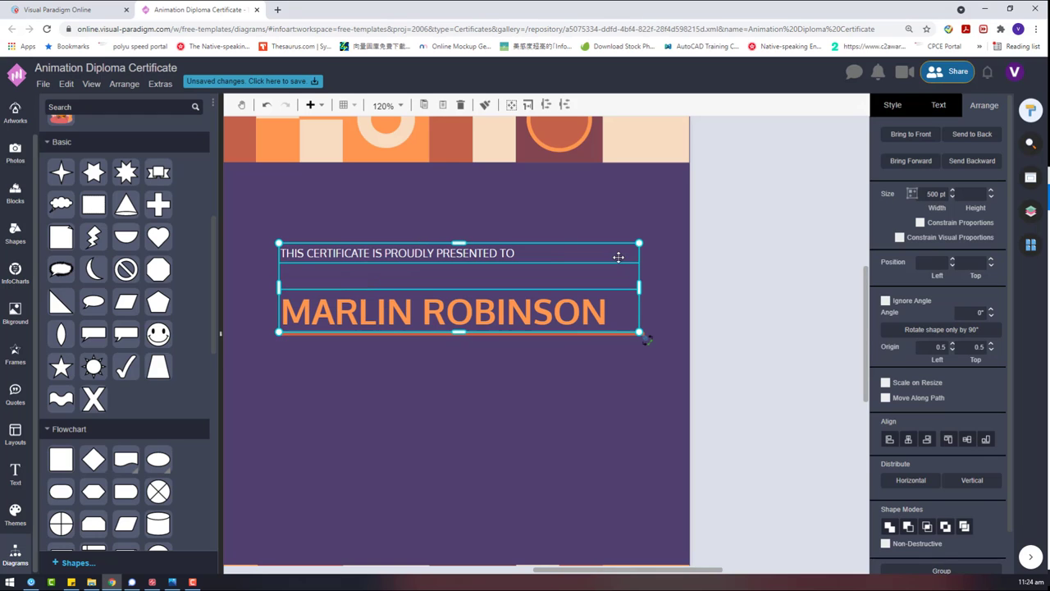
Step: Move the caption, recipient's name and underline together slightly left and down within the purple area
scroll(730, 292, down, 3)
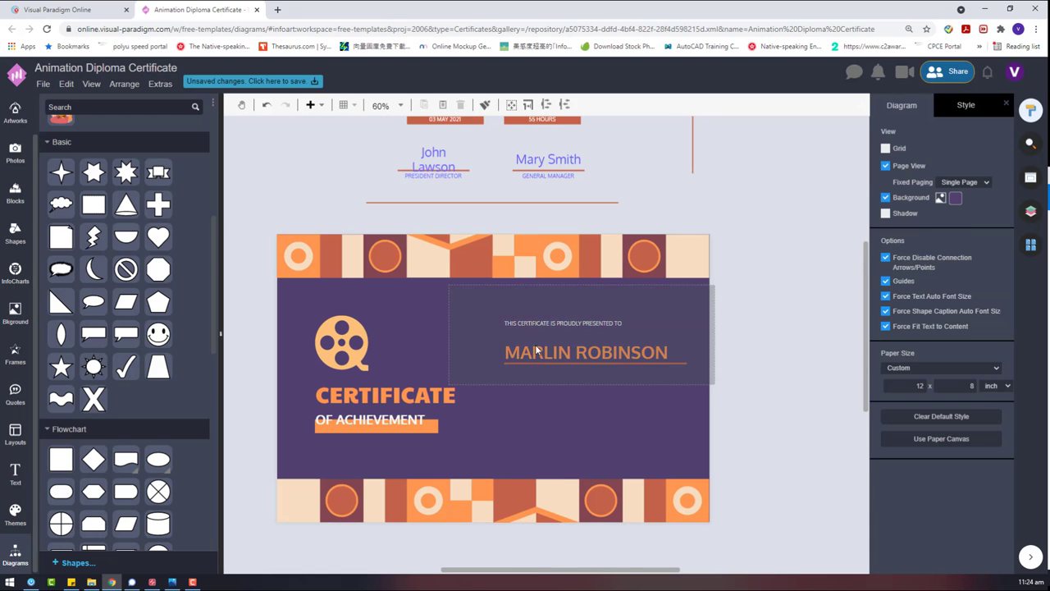
mouse_move(537, 349)
mouse_down()
mouse_move(517, 362)
mouse_move(538, 361)
mouse_up()
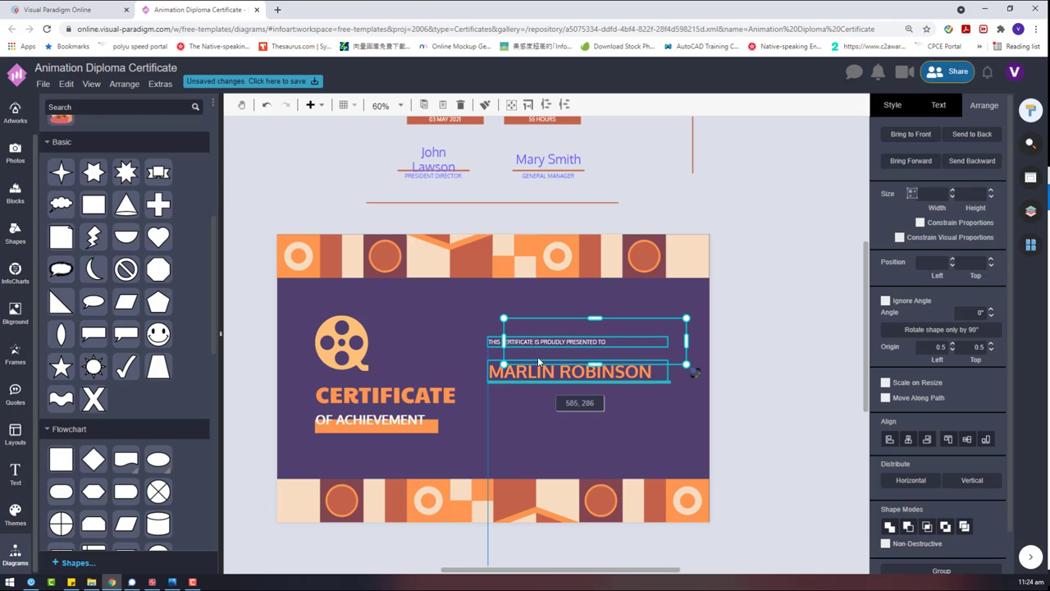
click(734, 317)
Step: Colour the course completion paragraph white and left-align its text
scroll(730, 328, up, 2)
click(529, 264)
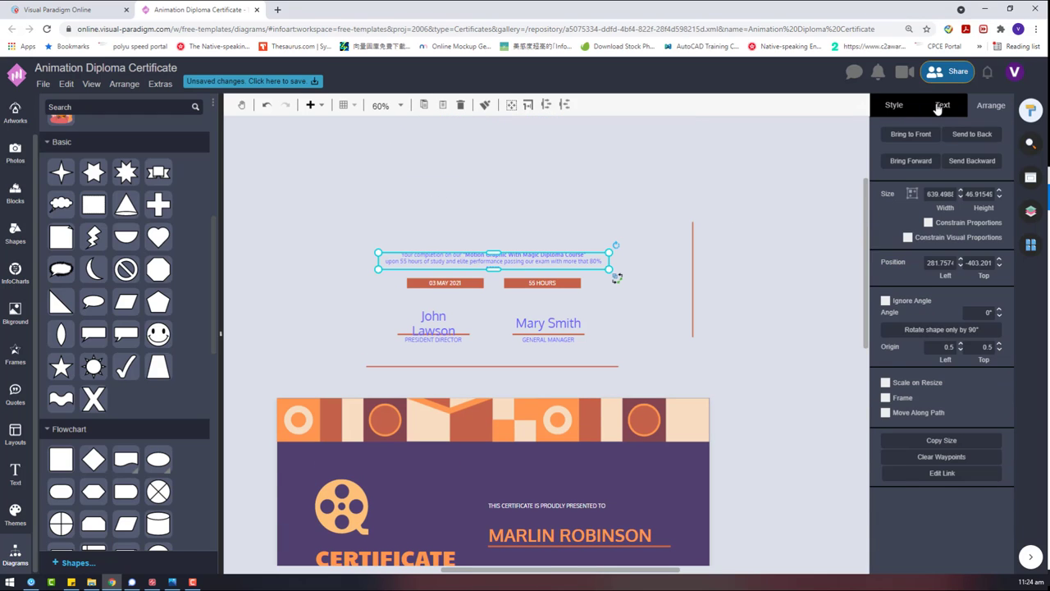
click(939, 105)
click(997, 295)
click(985, 318)
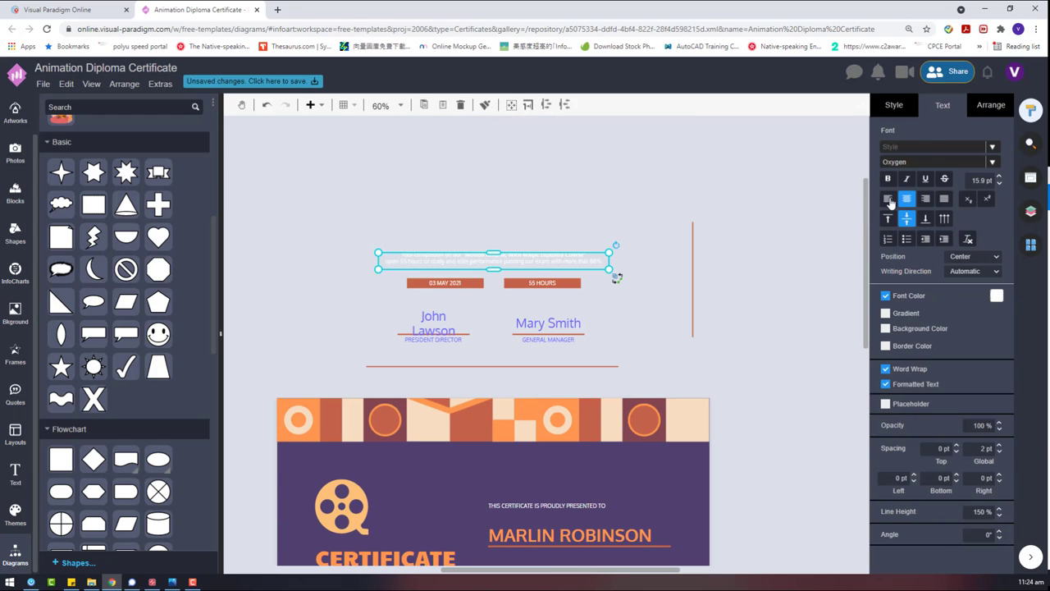
Step: Move the completion paragraph beneath the recipient name's underline and set its width to 500 pt
drag(456, 256, 567, 370)
drag(565, 203, 567, 205)
click(995, 105)
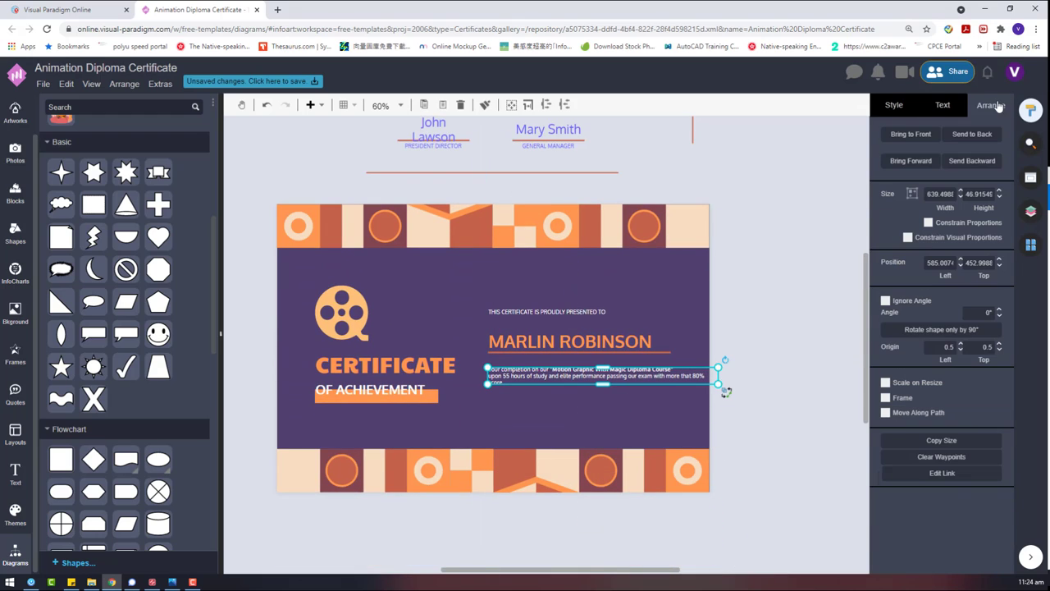
drag(953, 194, 929, 195)
text(500)
key(Return)
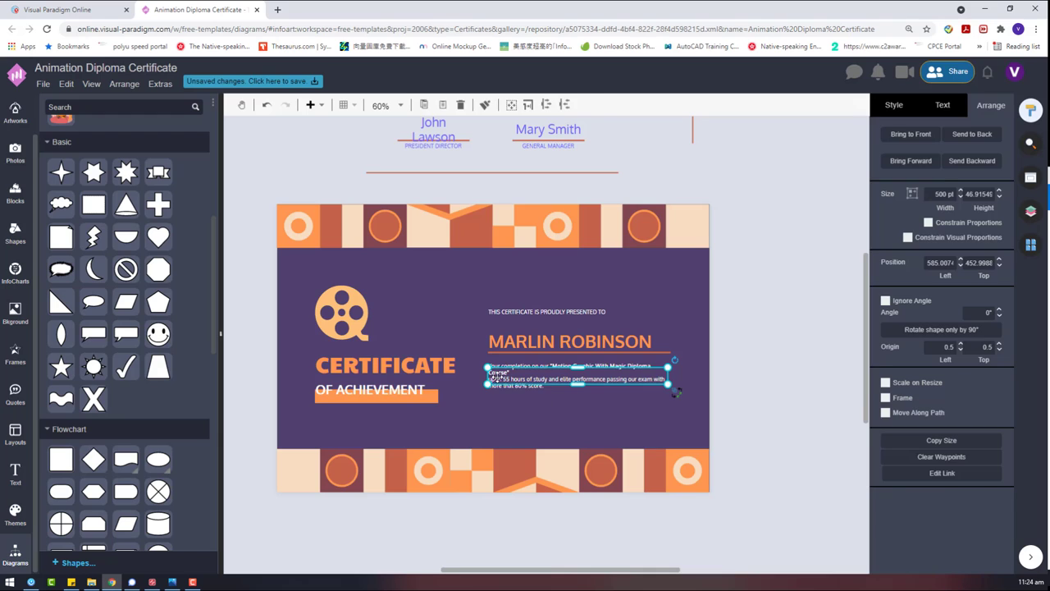
Step: Remove the line break before "upon 55 hours" so the completion paragraph's text runs on continuously
double_click(497, 376)
click(490, 379)
key(BackSpace)
click(662, 405)
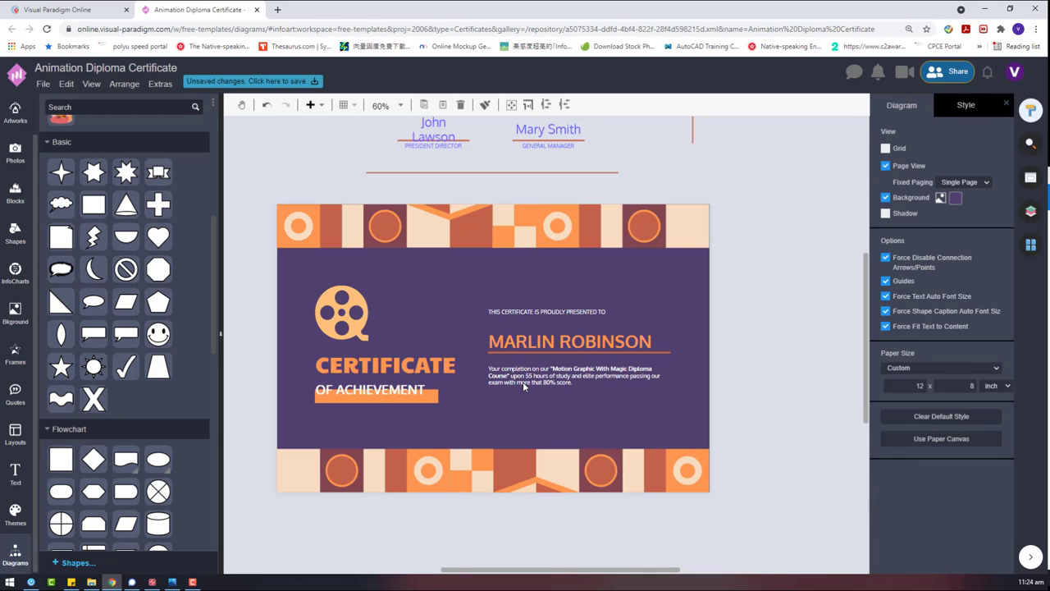
click(523, 379)
click(553, 403)
Step: Prefix the date label's text so it reads DATE: 03 MAY 2021
scroll(605, 424, up, 5)
click(470, 309)
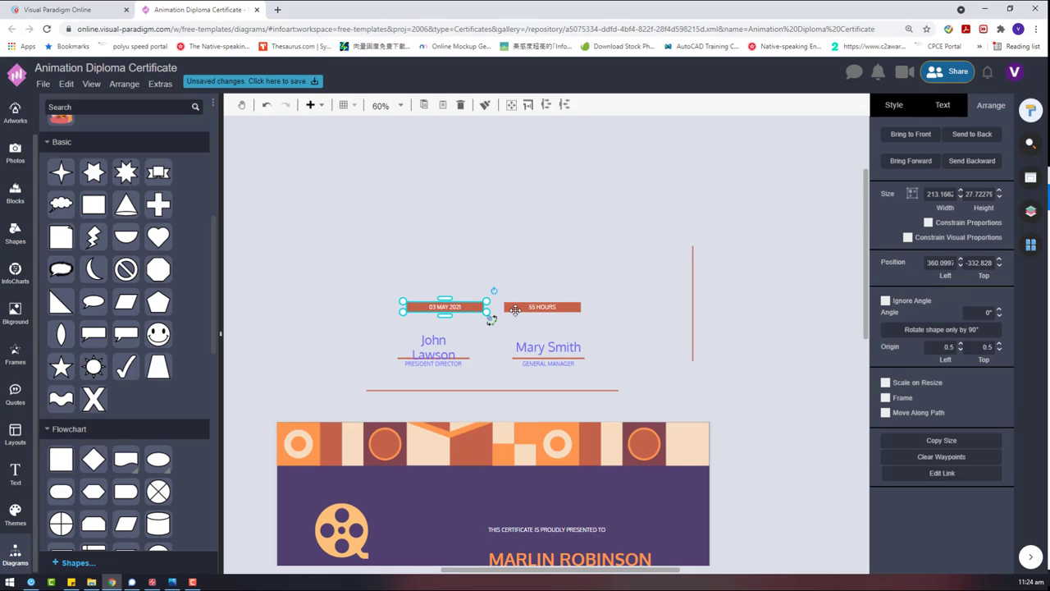
scroll(458, 320, up, 4)
scroll(456, 318, up, 1)
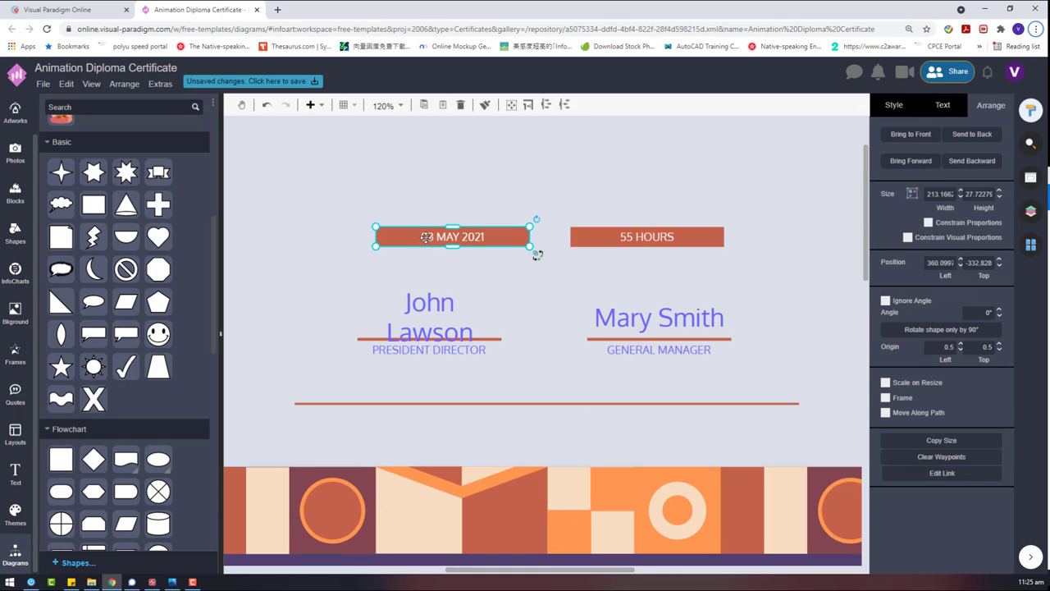
double_click(412, 238)
key(Home)
text(DA)
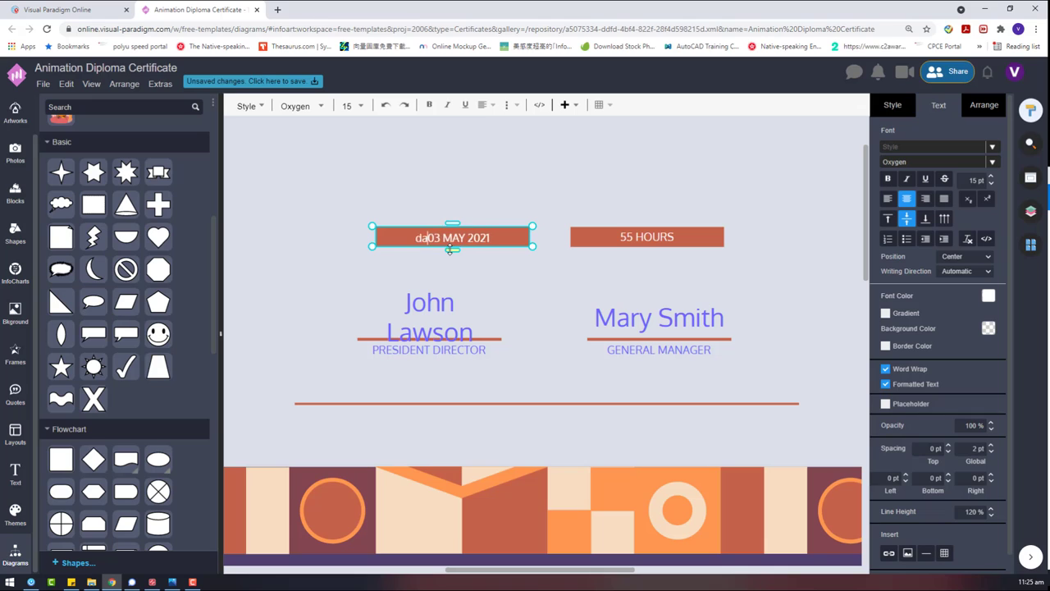
text(TE:)
click(763, 265)
Step: Delete the 55 HOURS label
drag(762, 265, 546, 198)
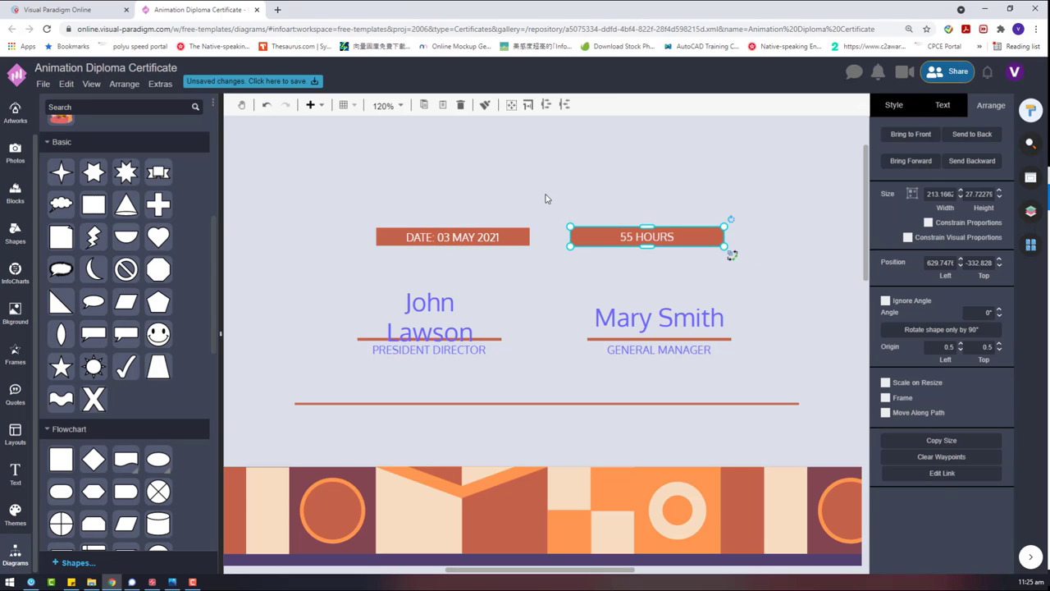
key(Delete)
Step: Move the date label into the purple area beneath the completion paragraph, in line with its left edge
scroll(659, 399, down, 2)
scroll(659, 399, down, 4)
scroll(574, 312, up, 3)
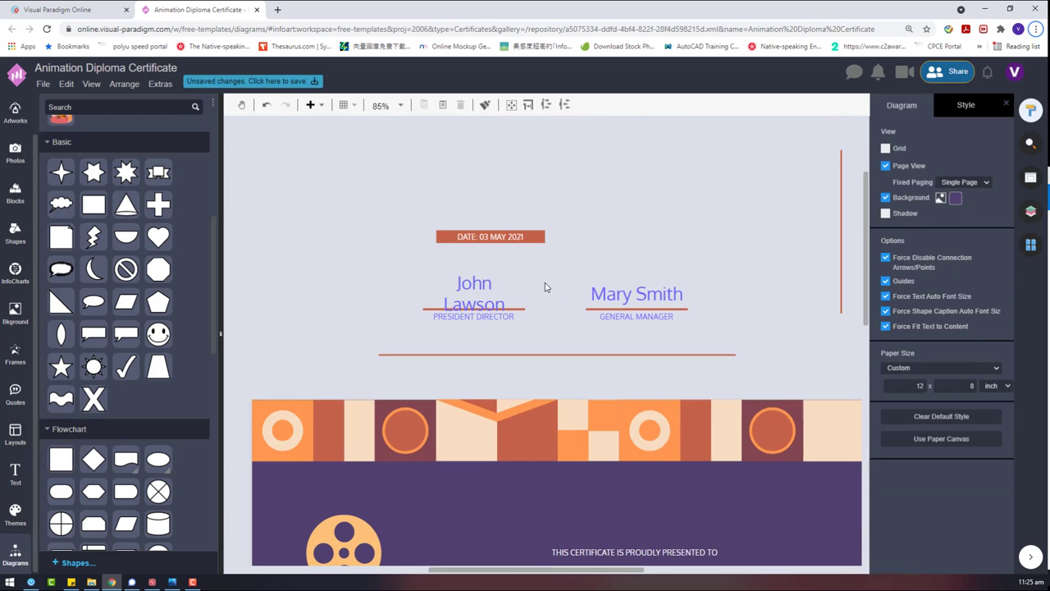
mouse_move(510, 233)
mouse_down()
mouse_move(611, 567)
mouse_move(638, 470)
mouse_move(639, 195)
mouse_move(631, 397)
mouse_up()
scroll(633, 421, down, 3)
Step: Colour both signatories' names and their titles PRESIDENT DIRECTOR and GENERAL MANAGER white
scroll(539, 338, up, 3)
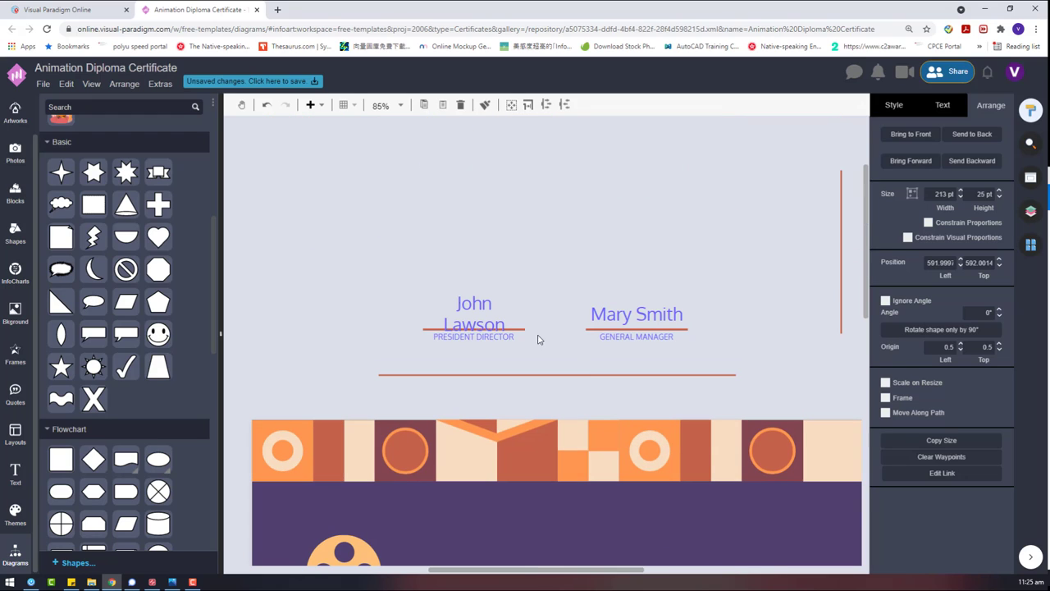
click(456, 300)
shift+click(648, 336)
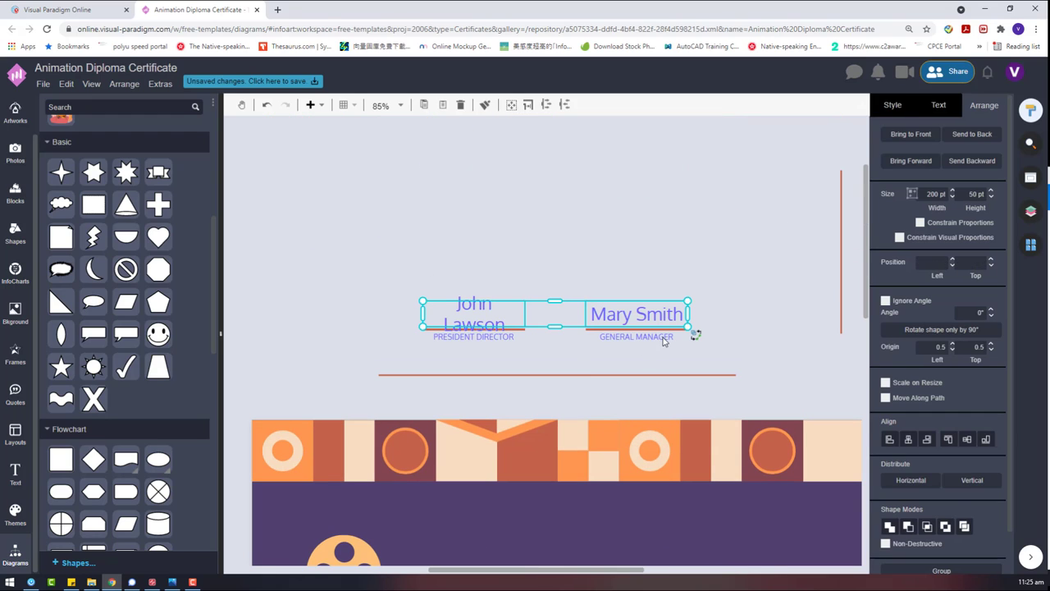
click(942, 110)
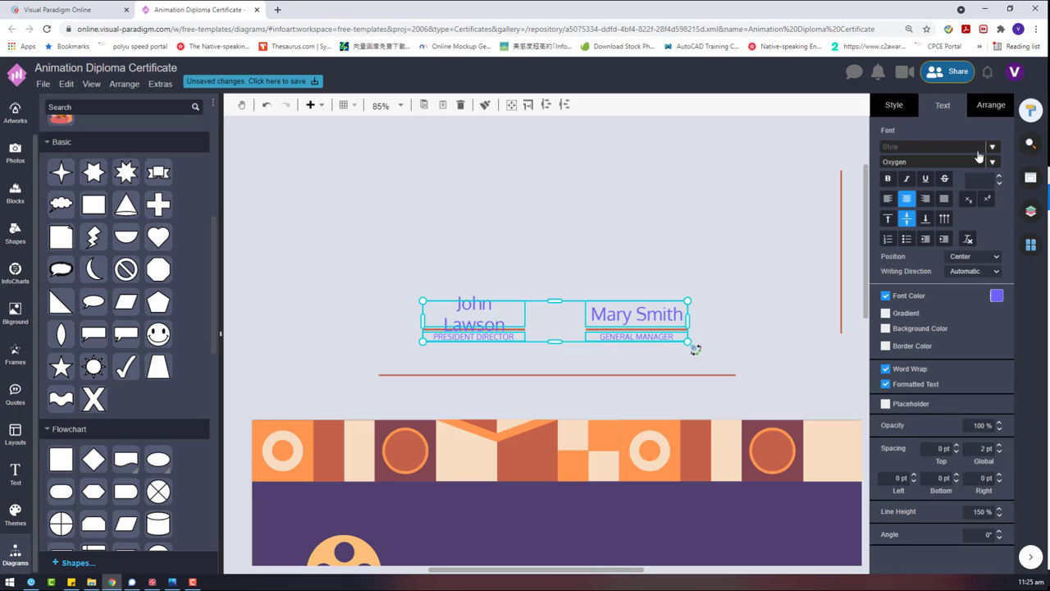
click(997, 296)
click(988, 335)
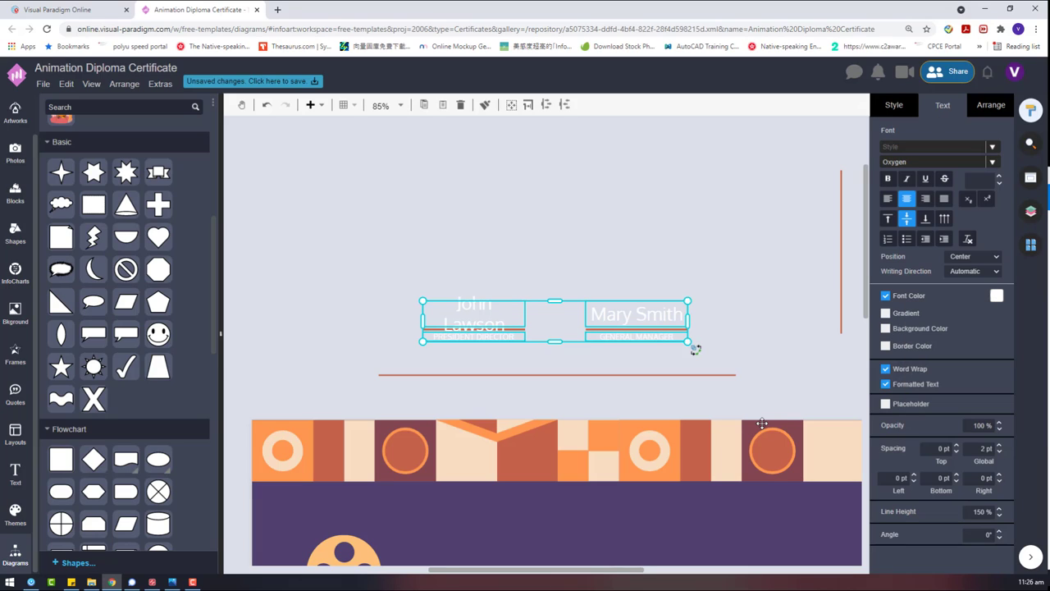
Step: Set the font size of both signatories' names to 20 pt
click(727, 310)
click(460, 317)
shift+click(623, 310)
double_click(971, 179)
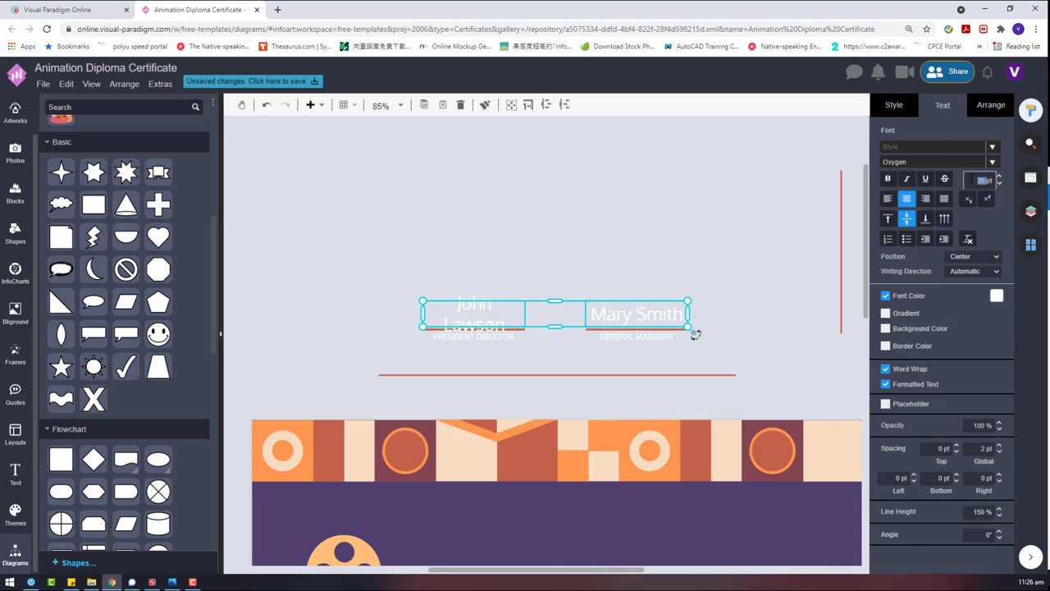
text(20)
key(Return)
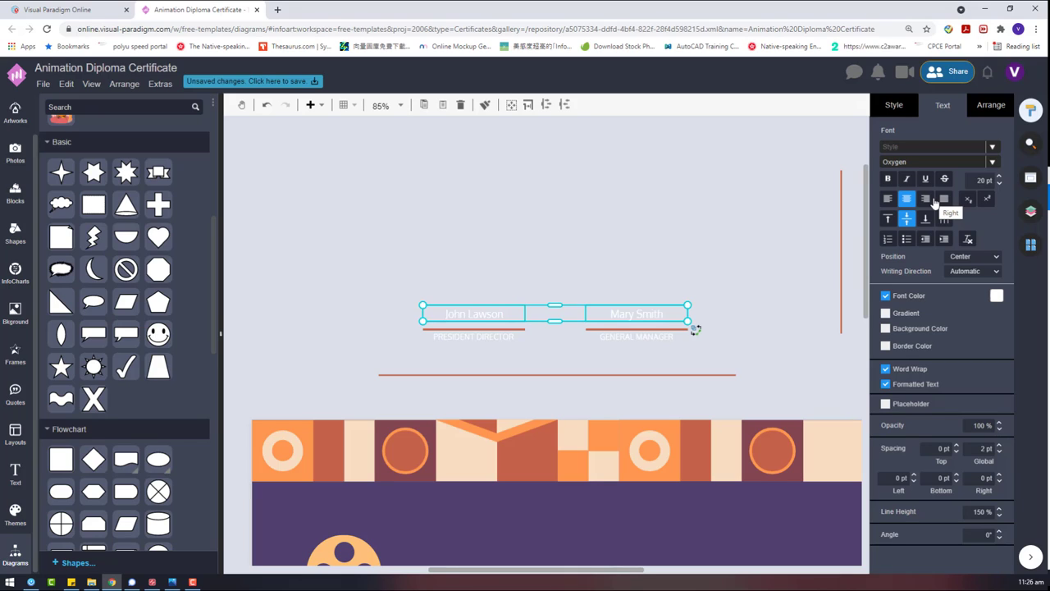
click(565, 343)
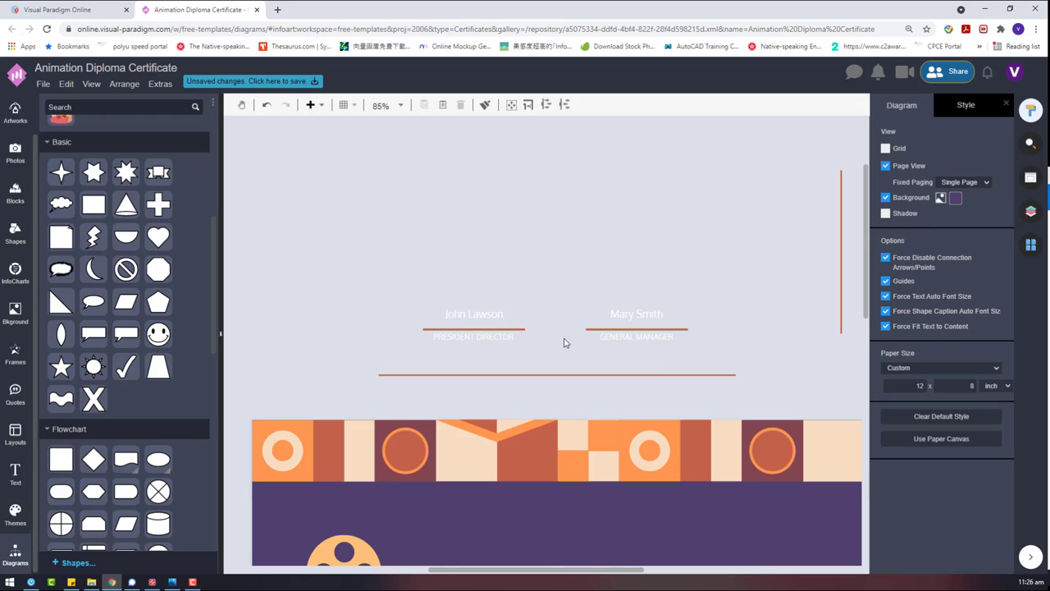
Step: Delete the leftover vertical and long horizontal lines above the certificate page
scroll(679, 376, down, 2)
drag(842, 363, 738, 116)
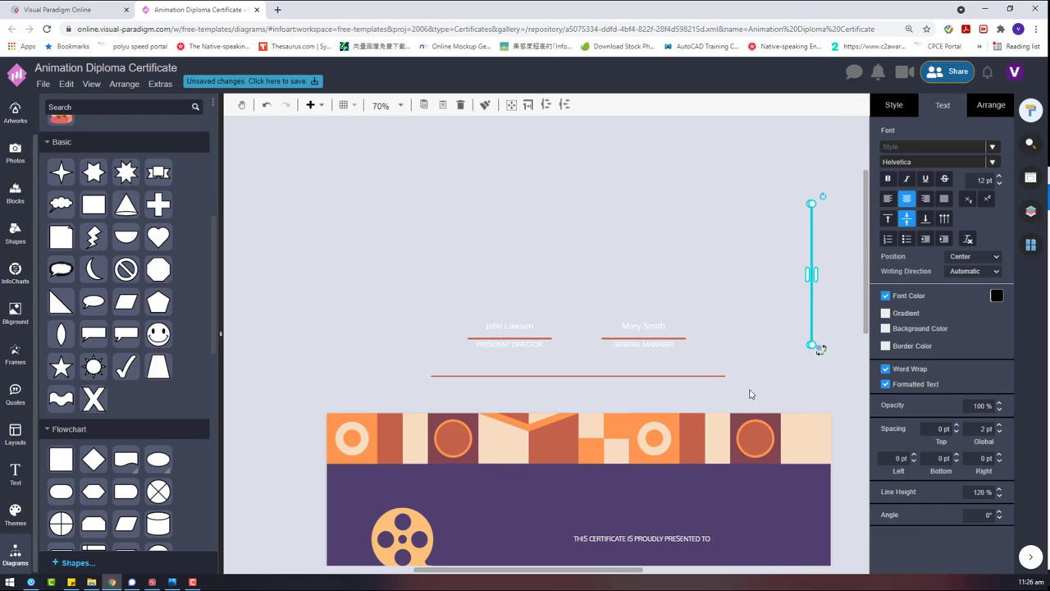
drag(755, 389, 386, 359)
Step: Place the President Director's signature block beside the date label in the purple area and delete the General Manager's block
mouse_move(398, 275)
mouse_down()
mouse_move(682, 372)
mouse_move(702, 369)
mouse_up()
mouse_move(641, 328)
mouse_down()
mouse_move(756, 566)
mouse_move(727, 432)
mouse_move(776, 442)
mouse_up()
drag(844, 493, 728, 402)
key(Delete)
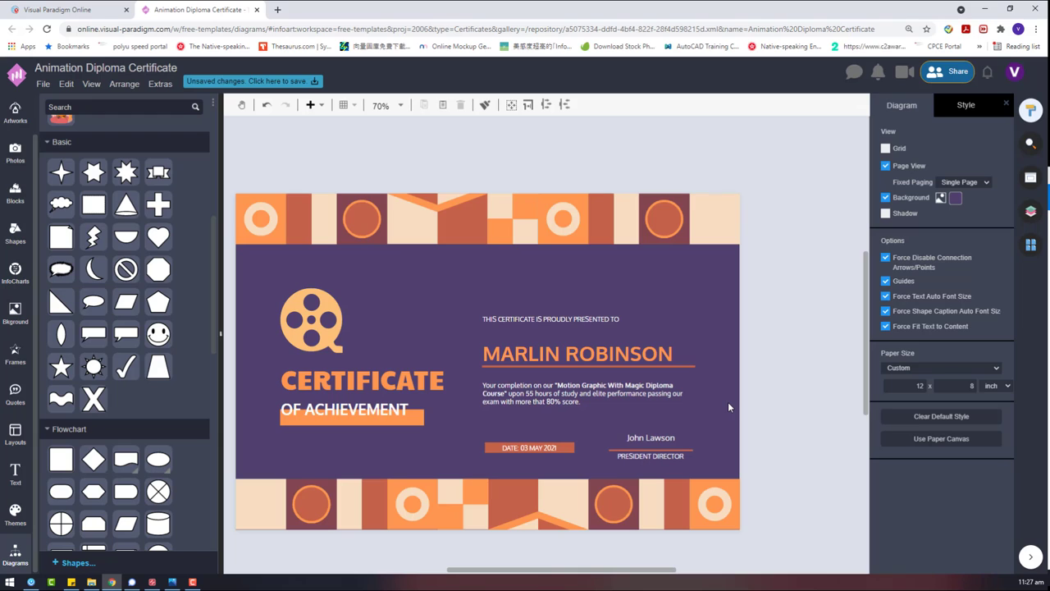
Step: Move the President Director's name down closer to its signature line
scroll(655, 446, up, 5)
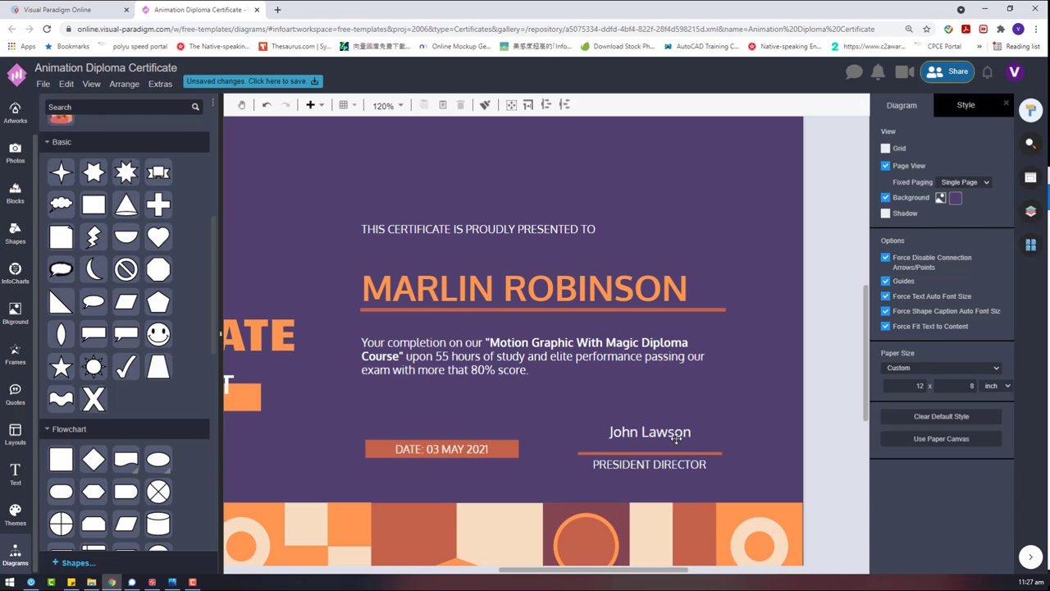
click(648, 433)
click(770, 465)
drag(659, 434, 660, 444)
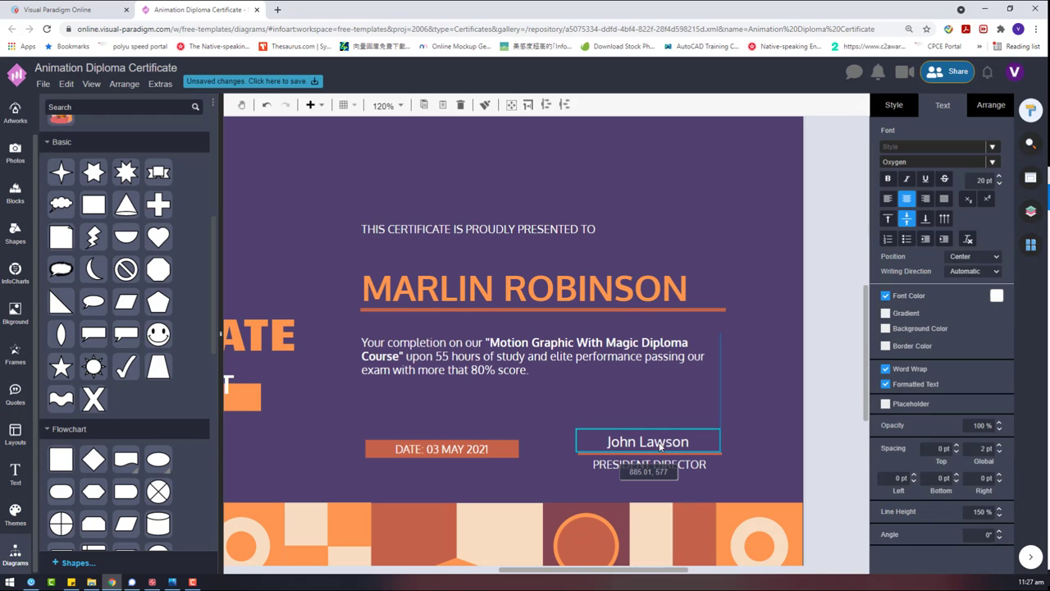
Step: Move the President Director's name, line and title up together level with the date label, and align the three with one another
drag(746, 479, 562, 398)
drag(650, 455, 649, 440)
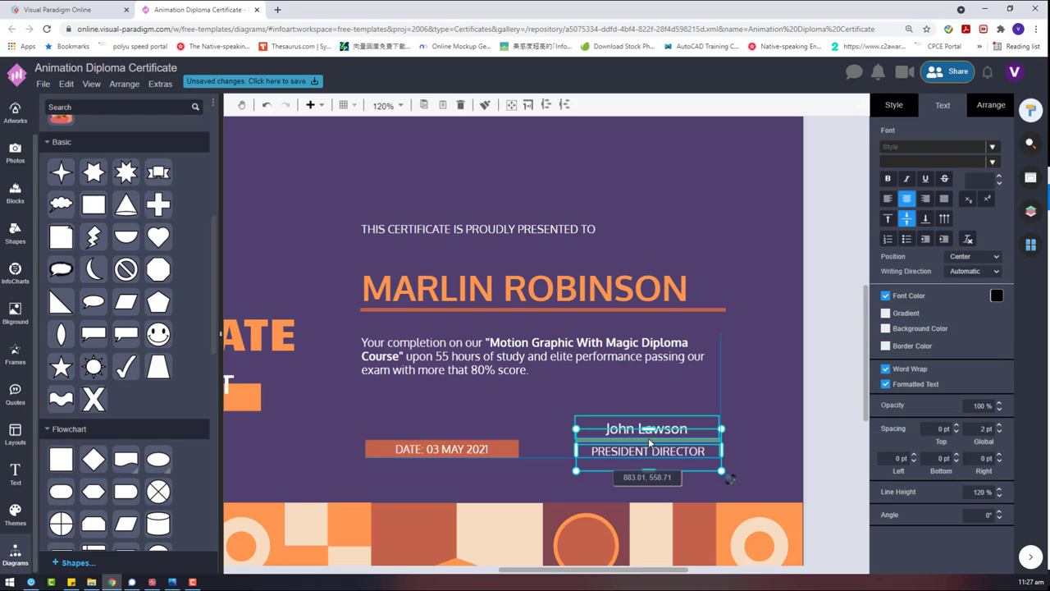
click(764, 412)
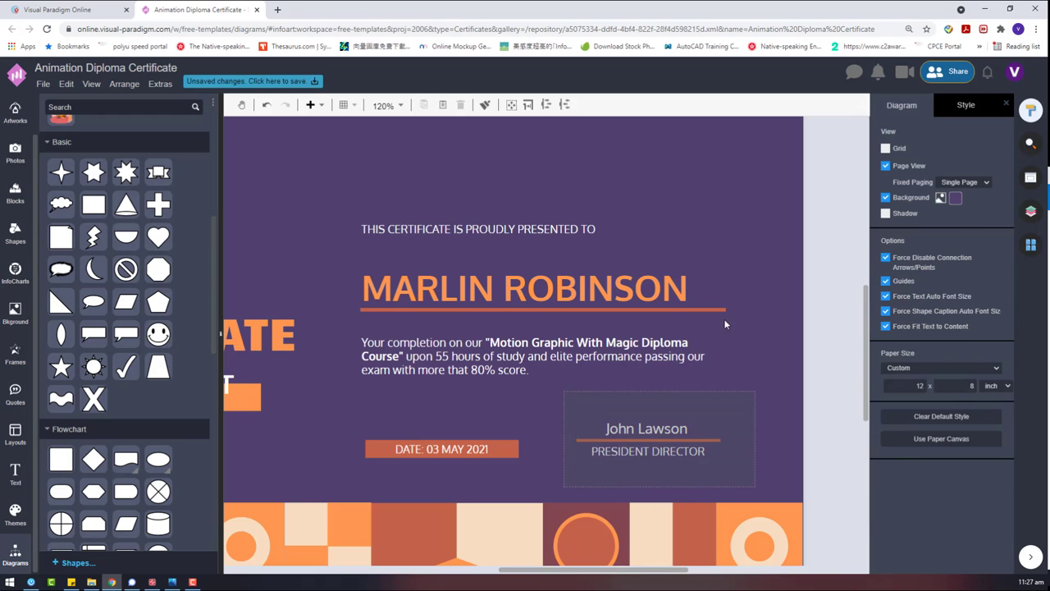
click(649, 439)
click(987, 107)
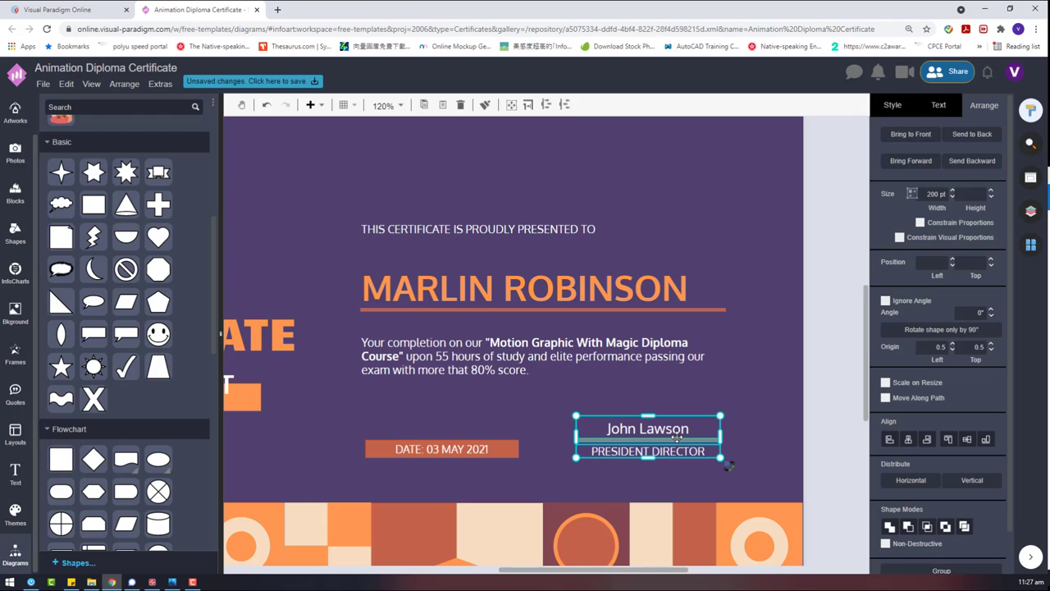
Step: Align the President Director's signature block with the end of the recipient's underline, and move the presentation line, recipient name and description up together
drag(676, 438, 682, 444)
click(780, 398)
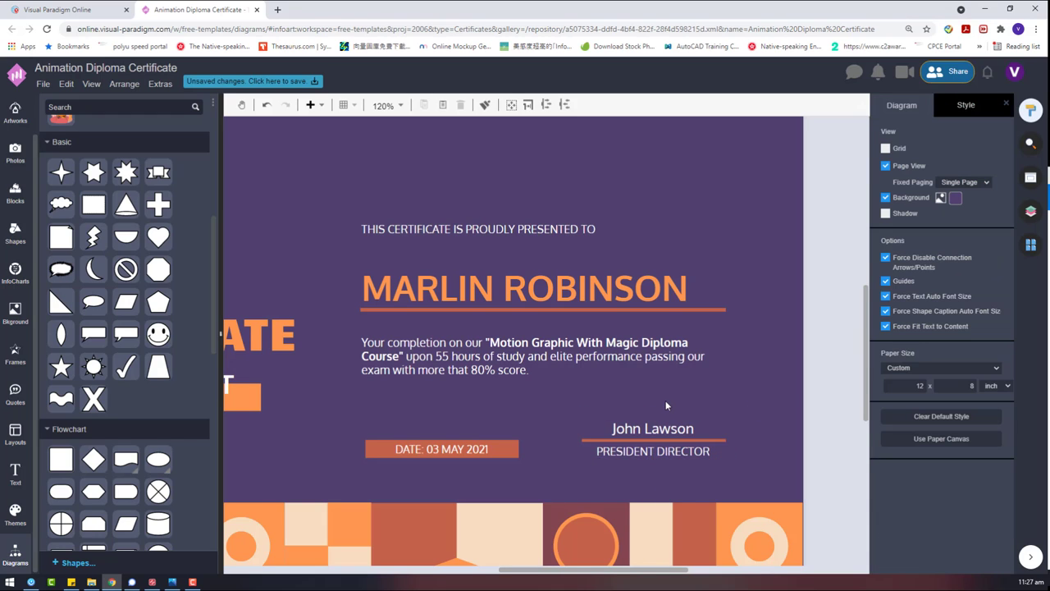
scroll(713, 390, down, 3)
drag(638, 570, 614, 570)
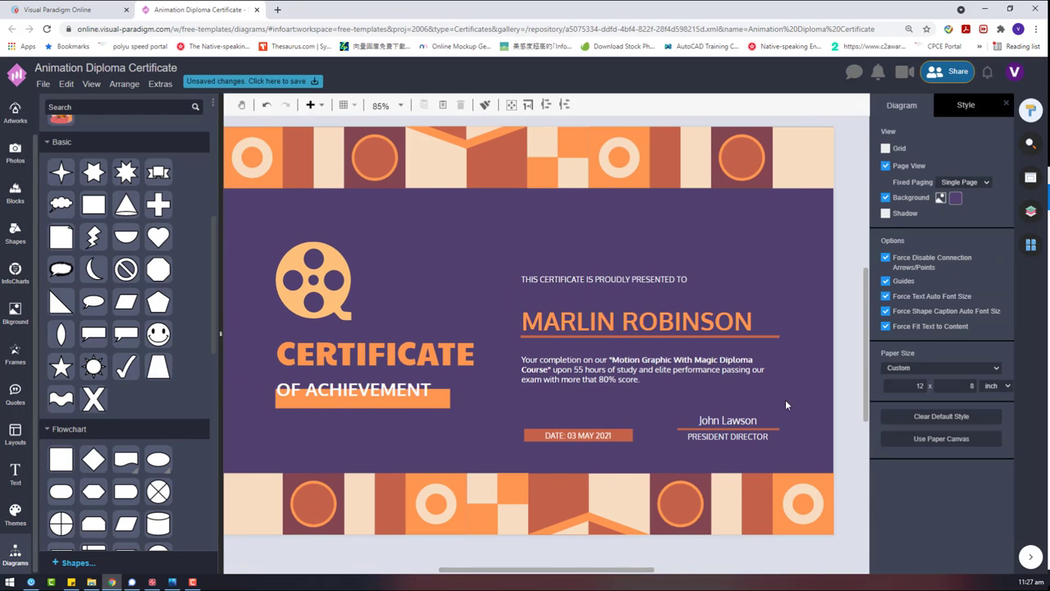
drag(786, 405, 502, 237)
drag(601, 325, 601, 303)
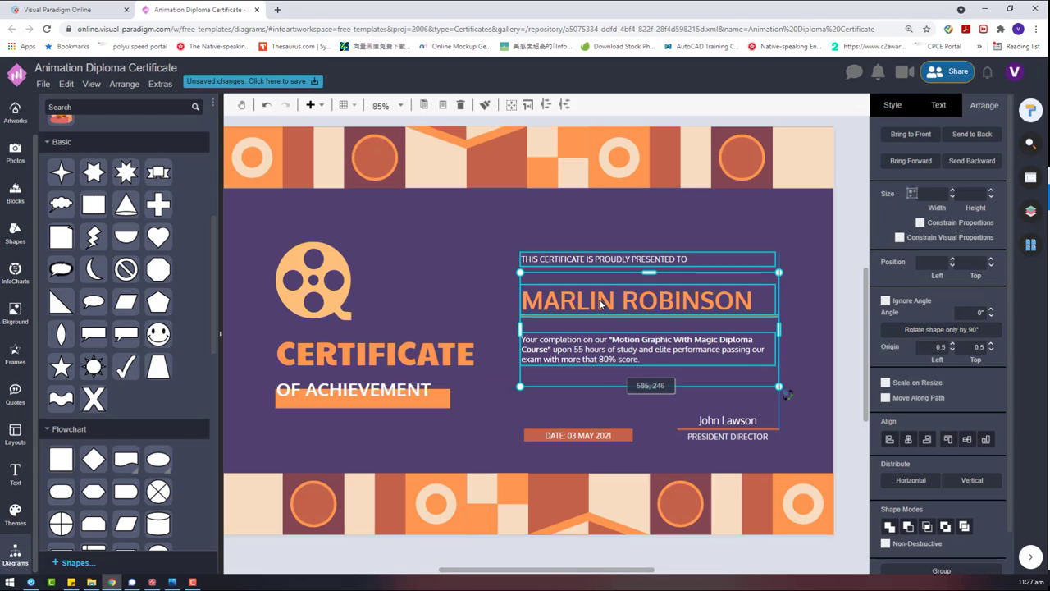
click(781, 435)
Step: Move all the recipient, date and signature details together slightly up and to the right within the purple area
scroll(781, 435, down, 3)
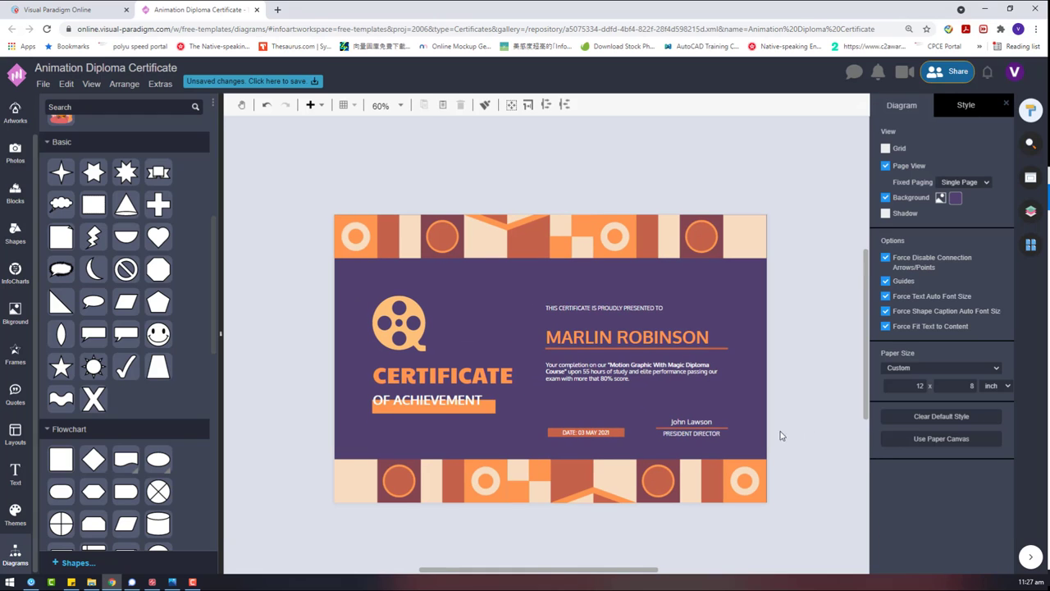
drag(778, 449, 528, 275)
drag(608, 375, 610, 363)
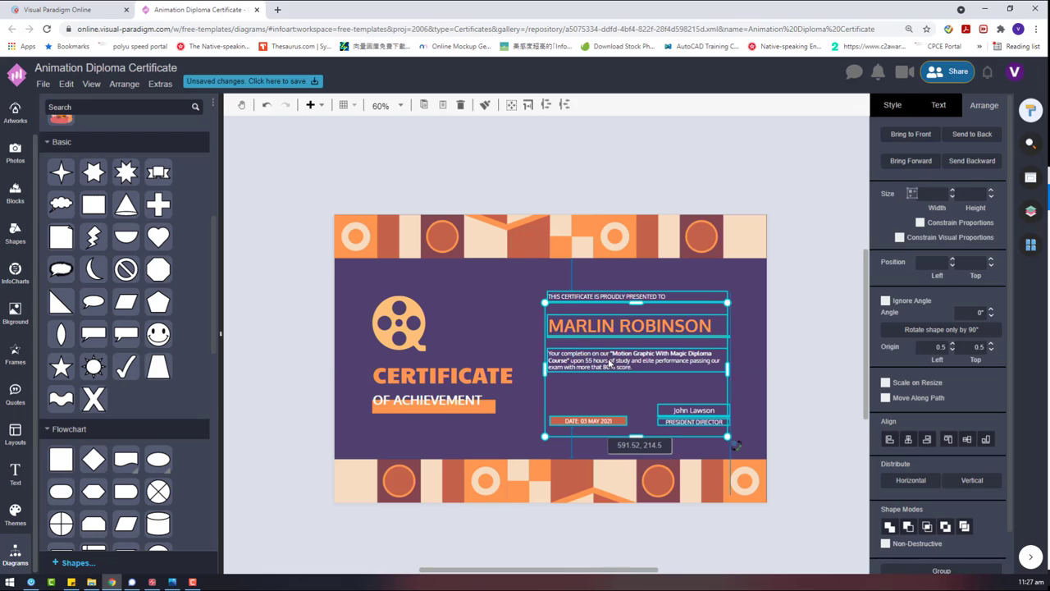
drag(691, 368, 693, 358)
click(785, 362)
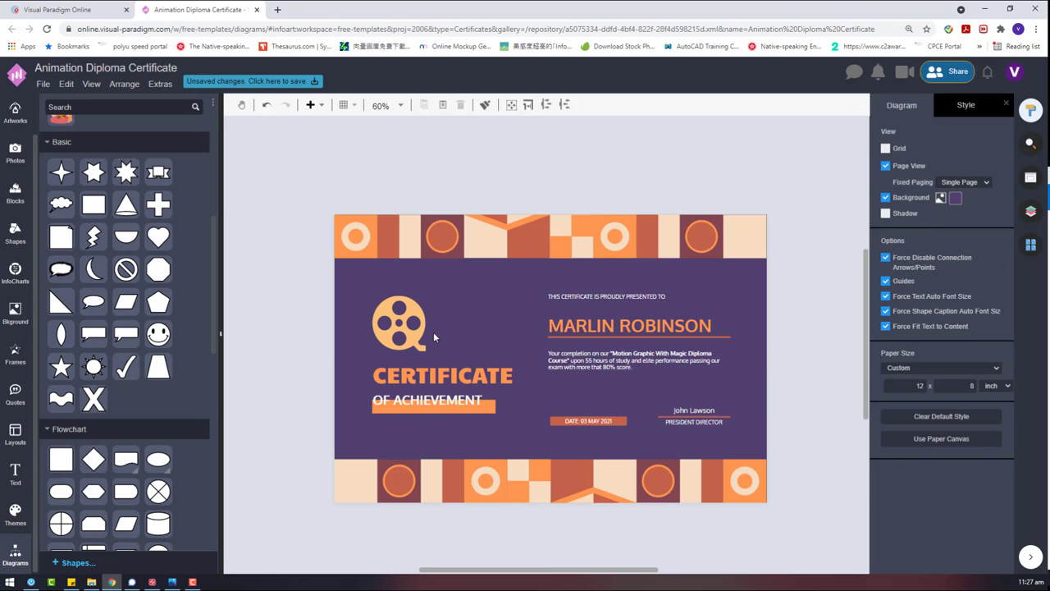
Step: Shrink the film reel icon and place it just above CERTIFICATE, and move the whole heading block slightly up
click(409, 323)
drag(426, 296, 395, 336)
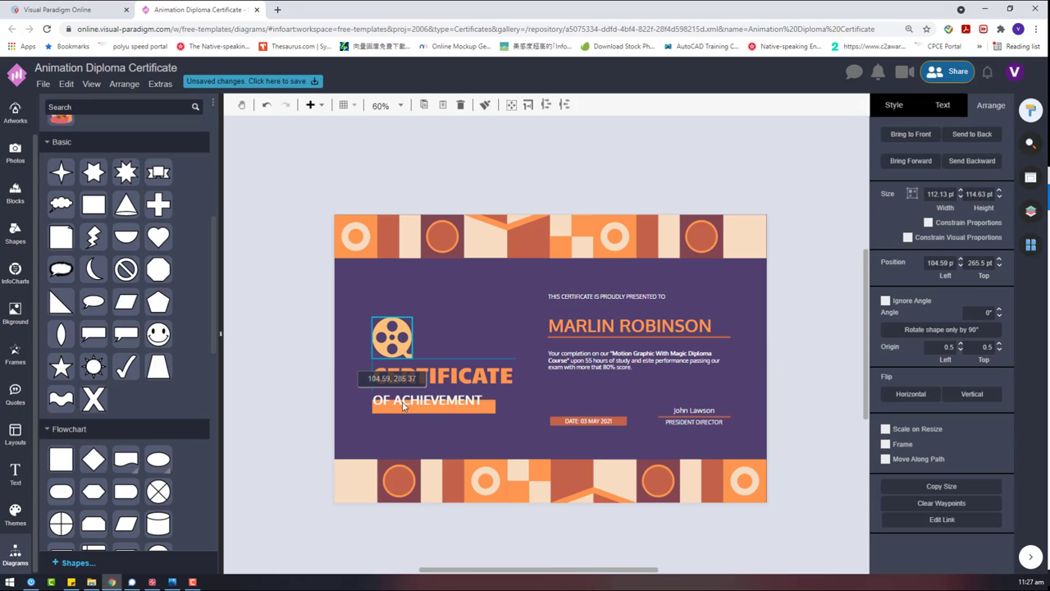
drag(317, 302, 491, 429)
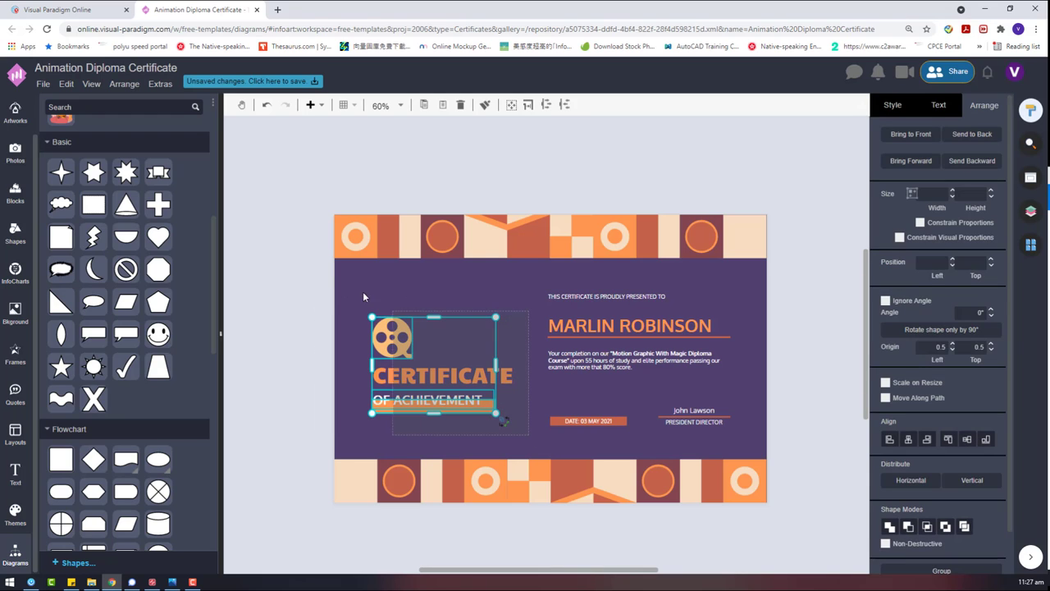
drag(433, 374, 447, 366)
click(771, 350)
Step: Move the date and signature block up and the recipient text group down to tighten the gap between them
drag(770, 436, 518, 379)
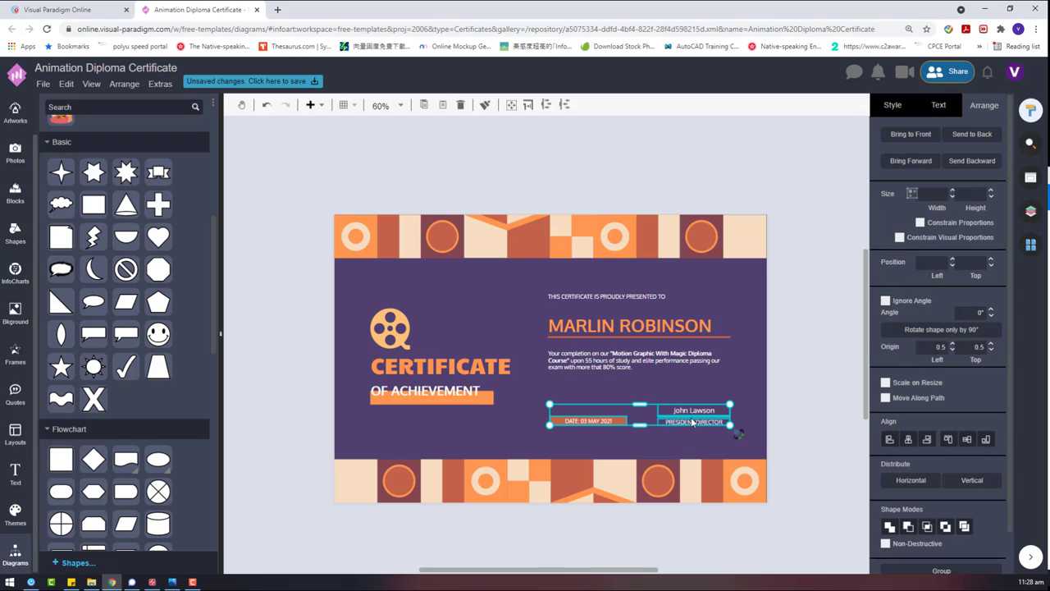
drag(692, 422, 691, 411)
drag(770, 379, 530, 280)
drag(618, 362, 617, 371)
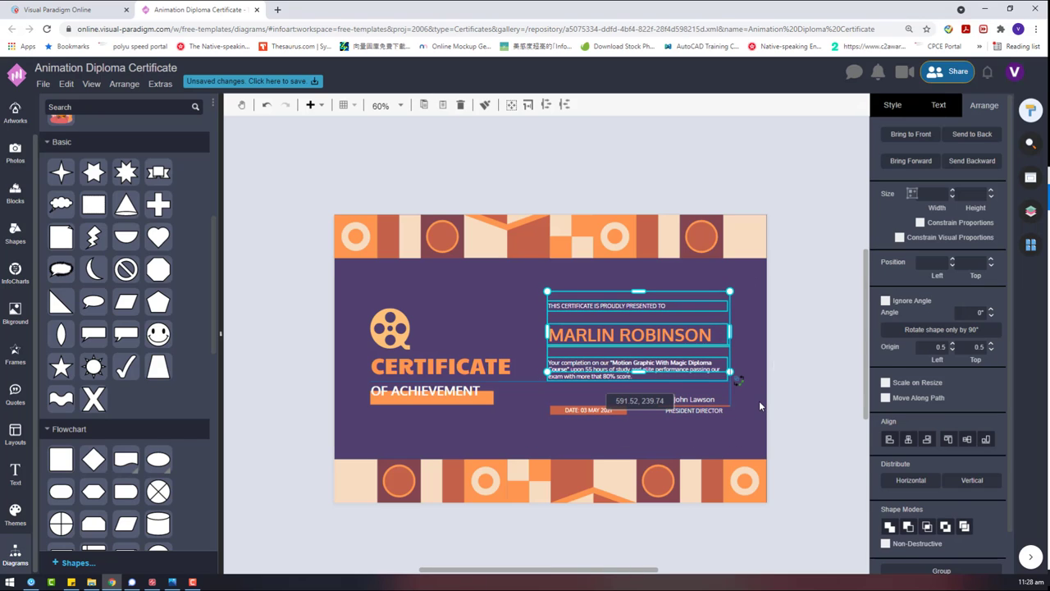
Step: Enlarge the recipient, date and signature details together as one group, extending them toward both the lower-right and upper-left corners
drag(772, 443, 522, 271)
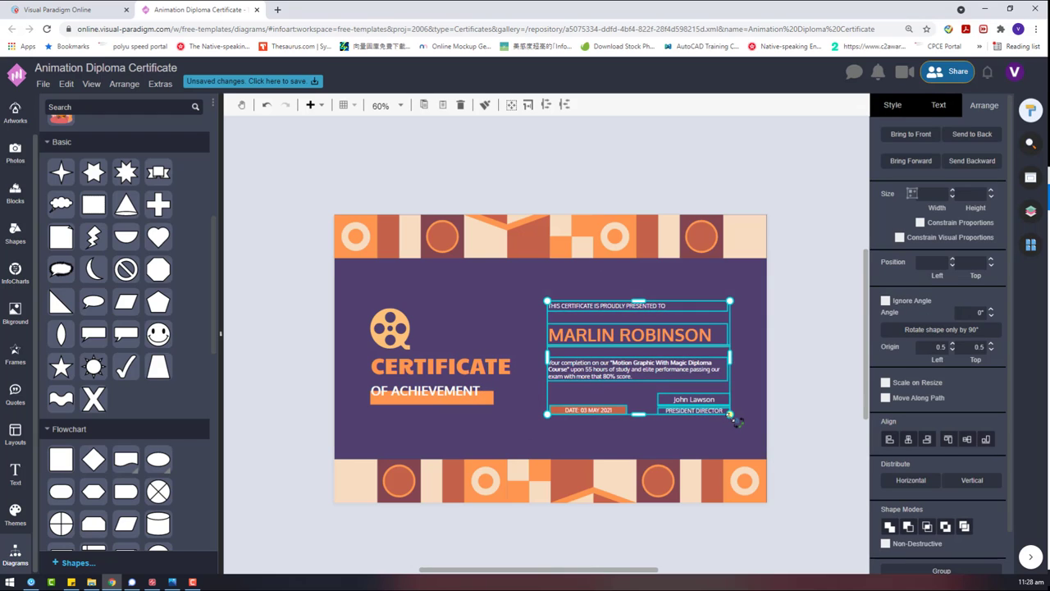
drag(734, 418, 745, 424)
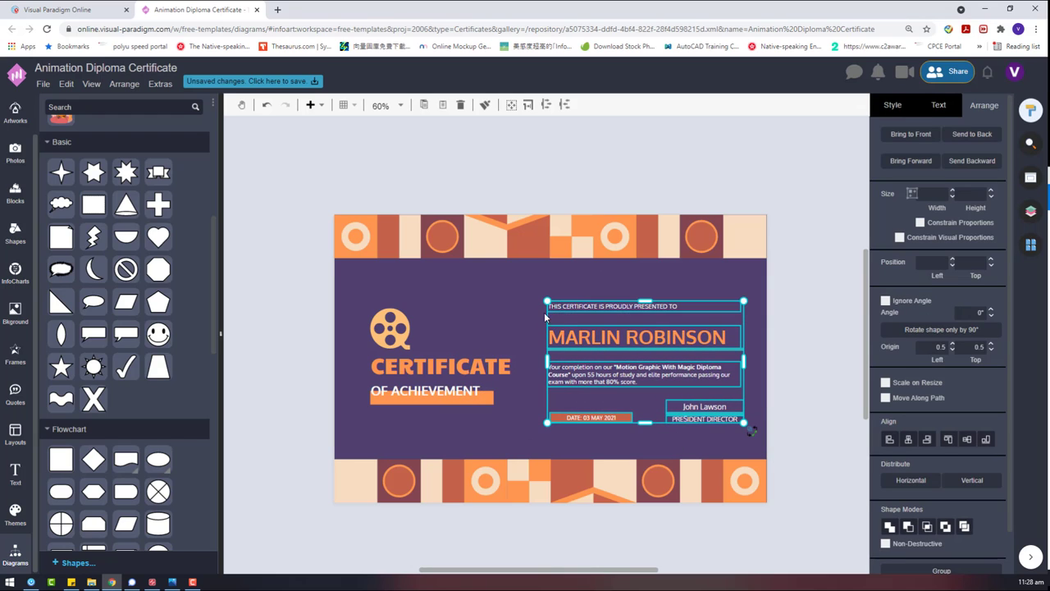
drag(548, 299, 541, 296)
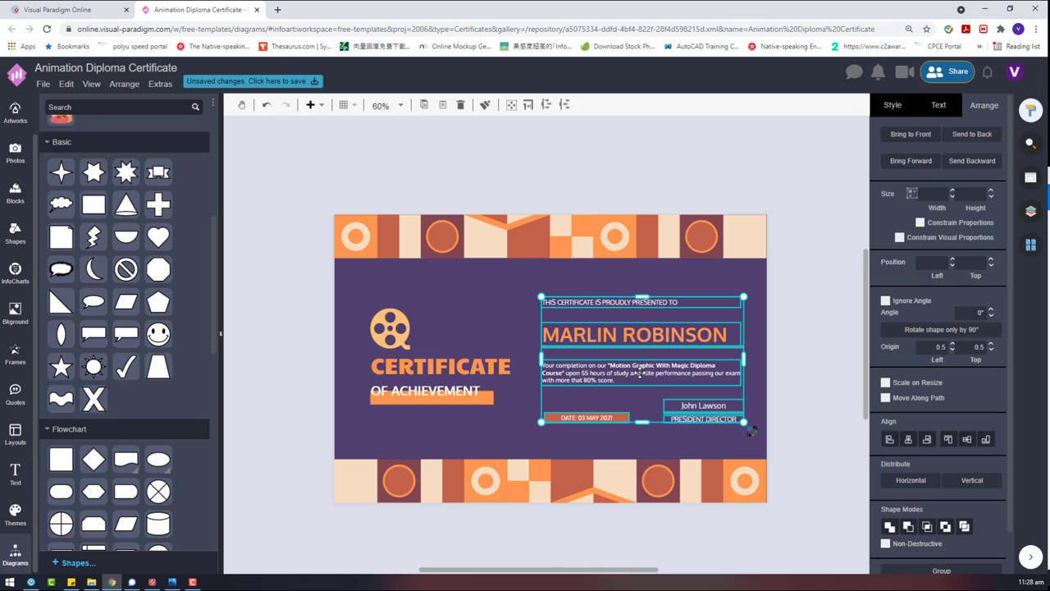
click(793, 359)
Step: Rename the file as Retro Animation Diploma Certificate
click(105, 67)
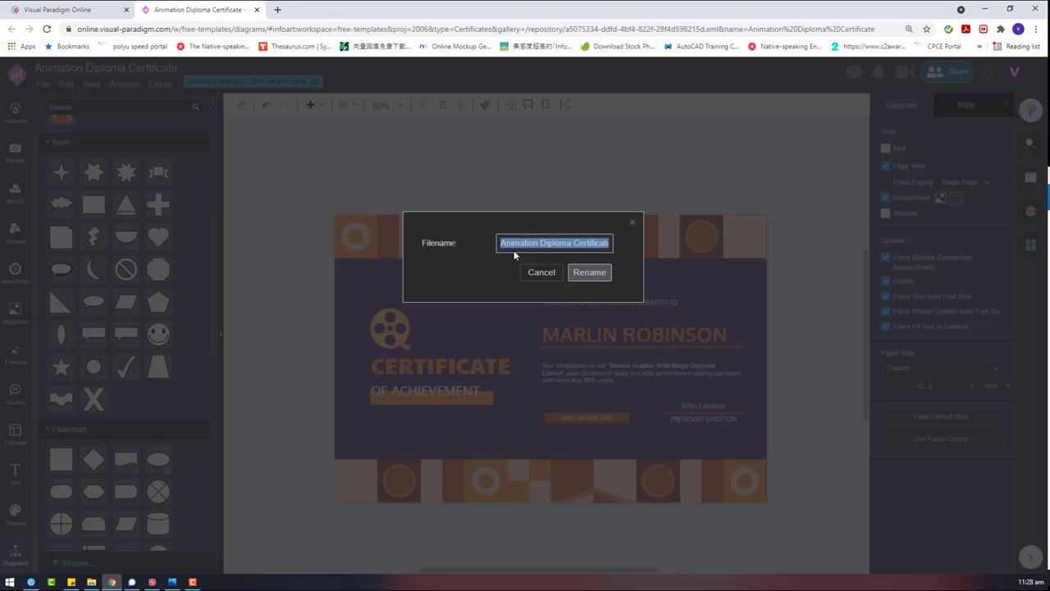
text(HTYRE)
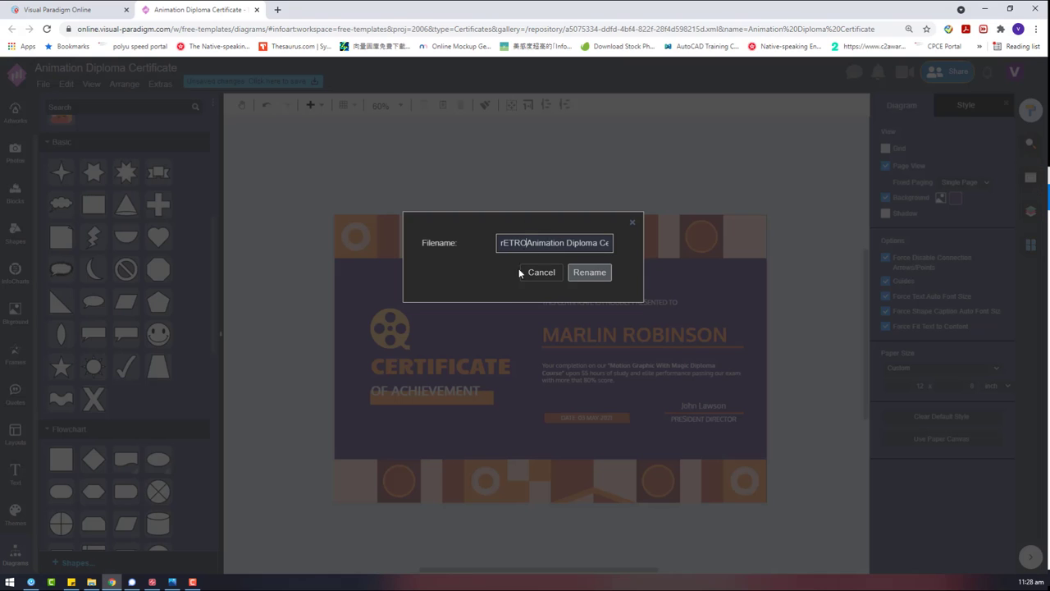
drag(530, 243, 355, 244)
text(Retro)
key(Return)
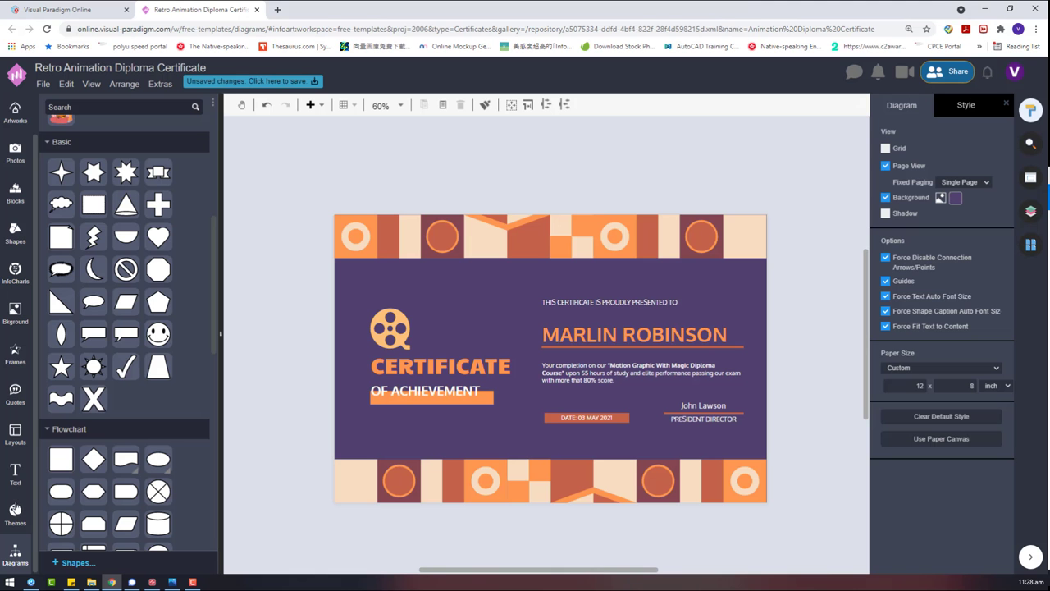
Step: Apply the pink-and-yellow Memphis background with wavy shapes to the certificate page
click(15, 317)
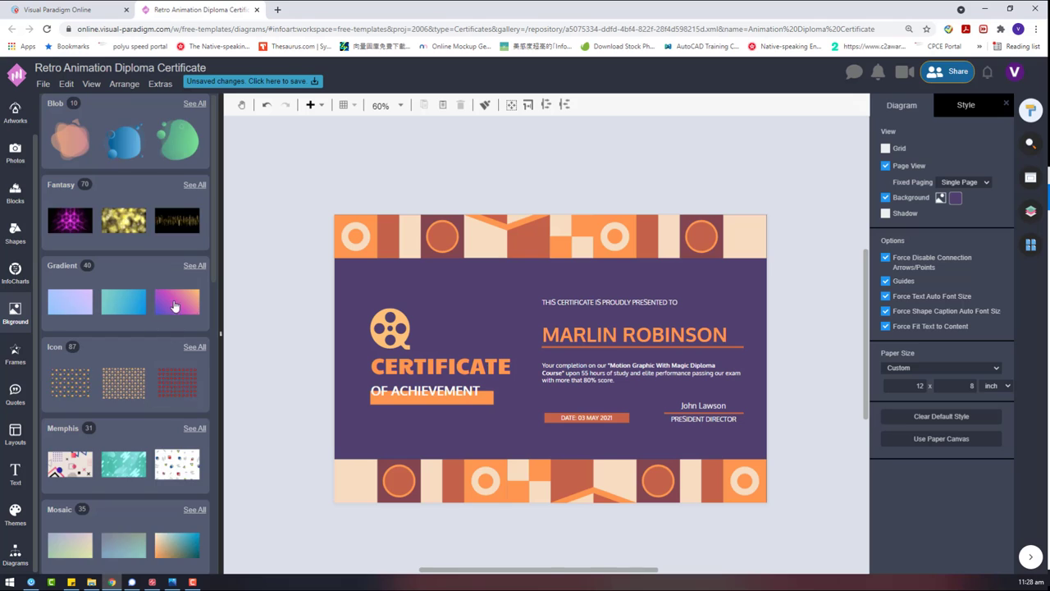
scroll(190, 329, down, 1)
click(123, 355)
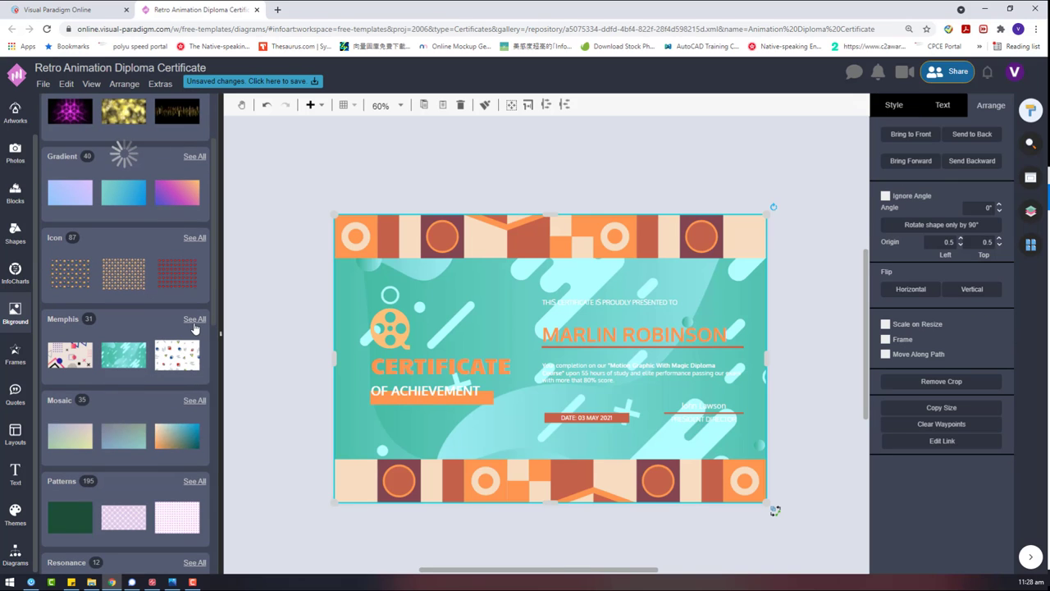
click(193, 321)
scroll(156, 491, up, 1)
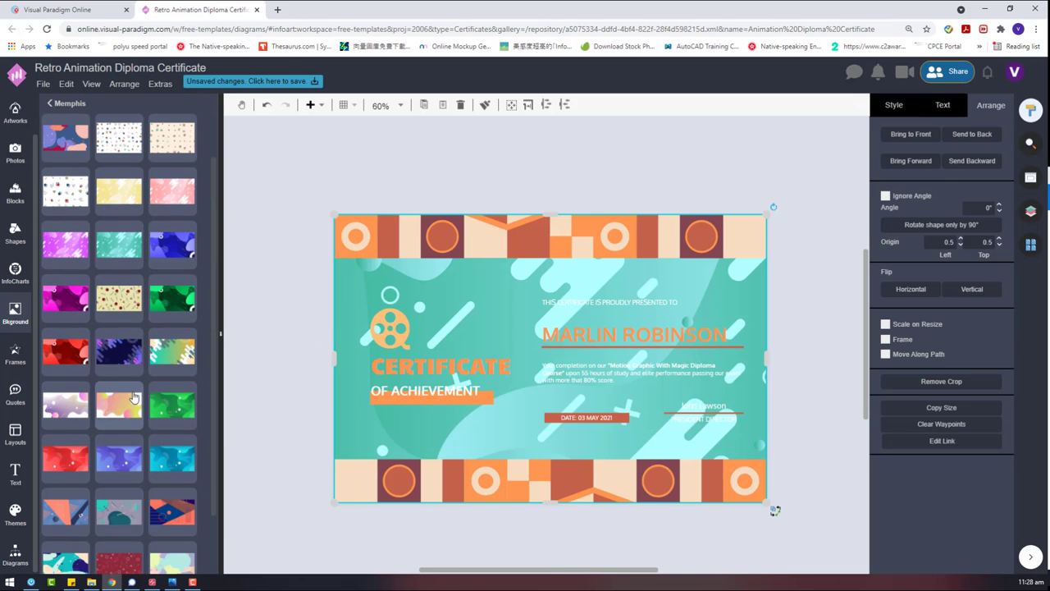
click(136, 410)
Step: Unlock the Background layer and reduce the Memphis background image's opacity to 10%
click(1029, 210)
click(919, 156)
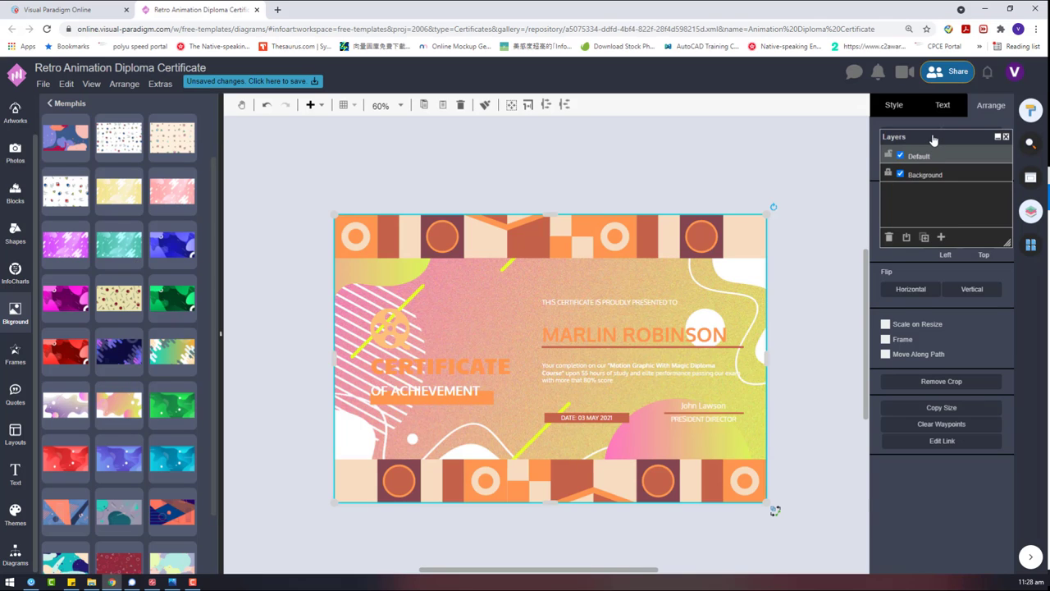
drag(934, 137, 615, 101)
click(901, 115)
click(981, 261)
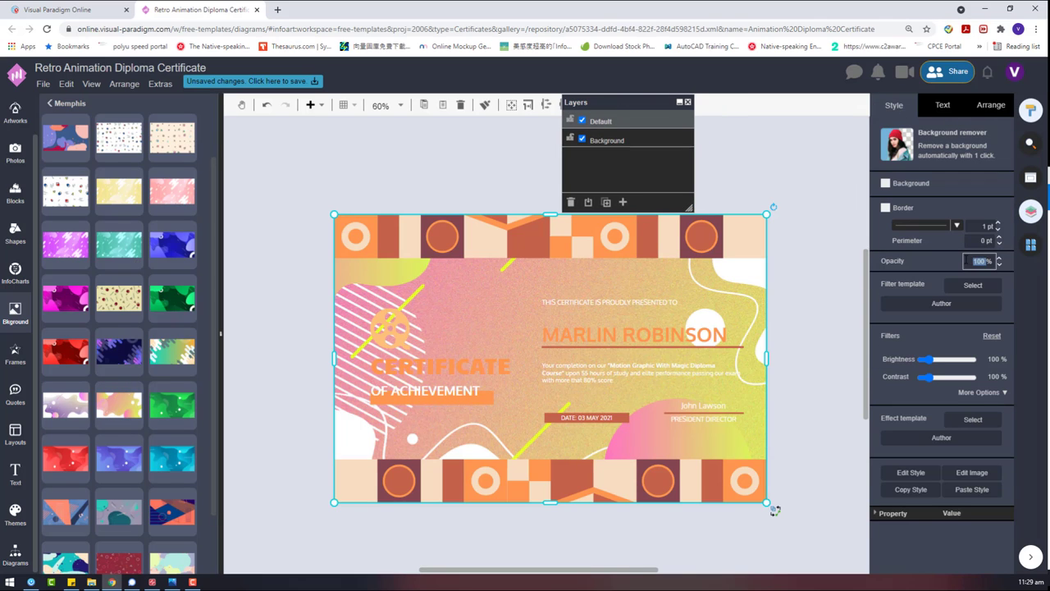
text(10)
key(Return)
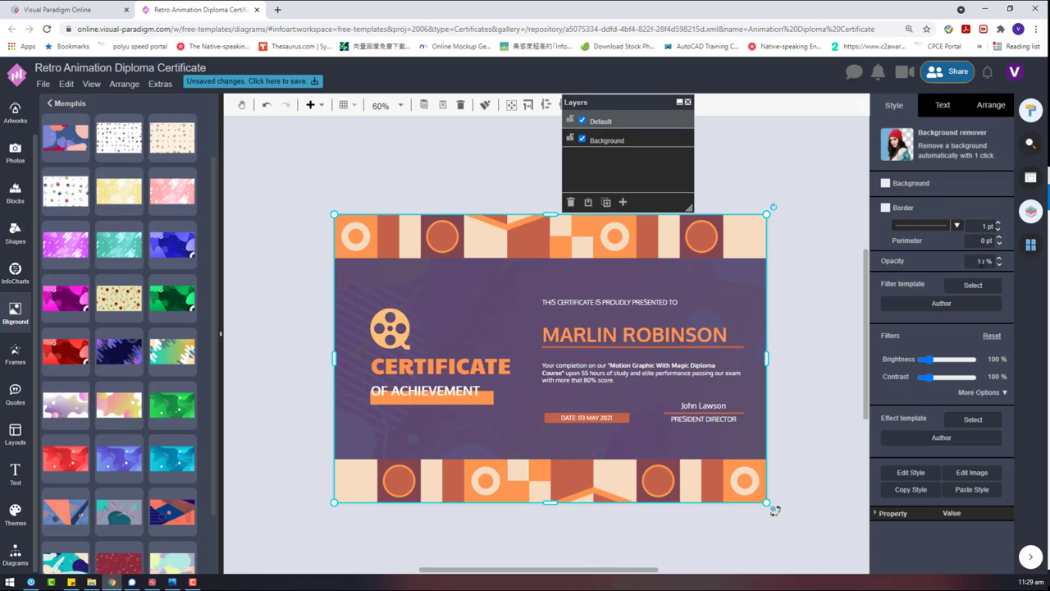
Step: Set the Memphis background image's opacity to 20%
click(983, 264)
text(20)
key(Return)
click(823, 291)
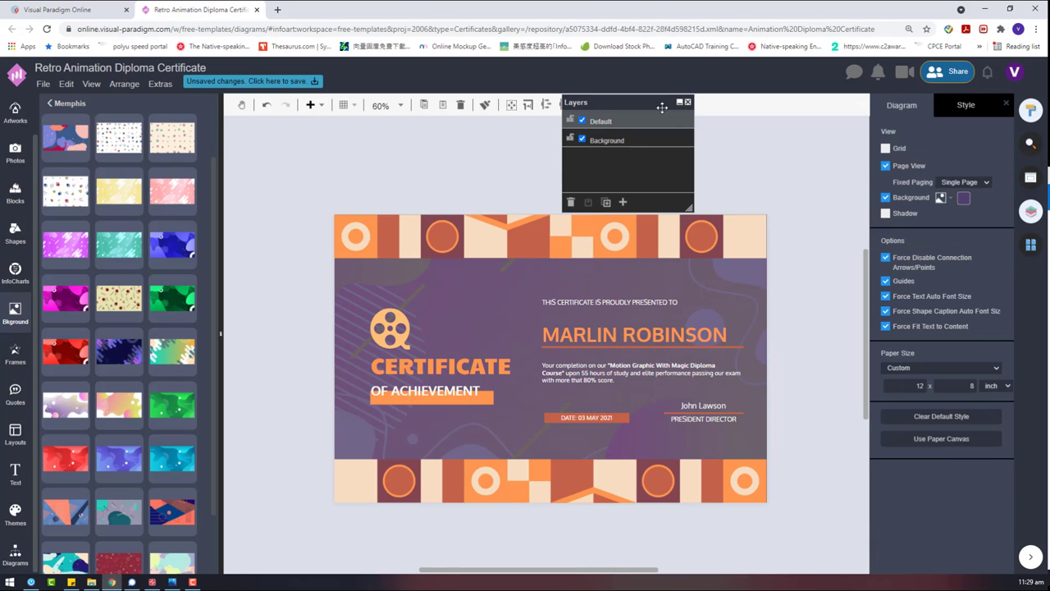
Step: Save the certificate to Visual Paradigm's online storage as Retro Animation Diploma Certificate
click(43, 83)
click(66, 171)
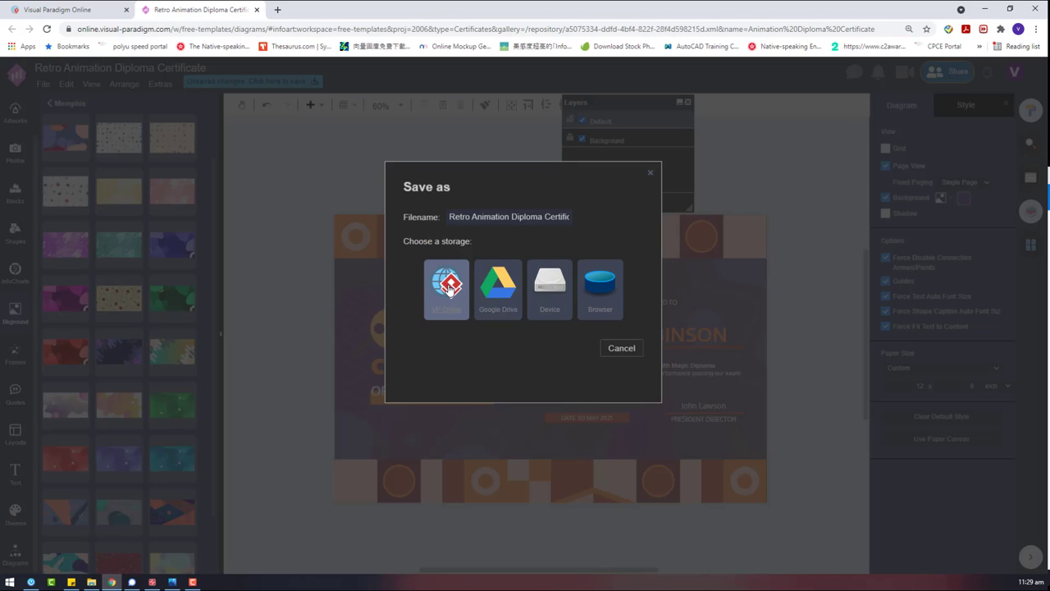
click(448, 291)
Step: Export the certificate as a JPEG file and download it
click(43, 84)
mouse_move(146, 297)
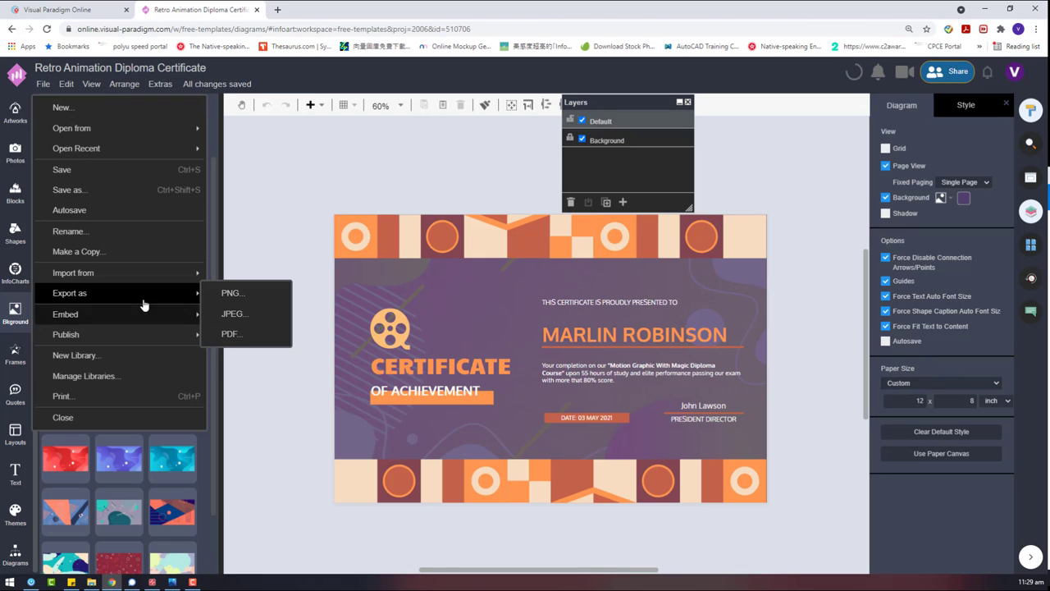
click(293, 314)
click(549, 335)
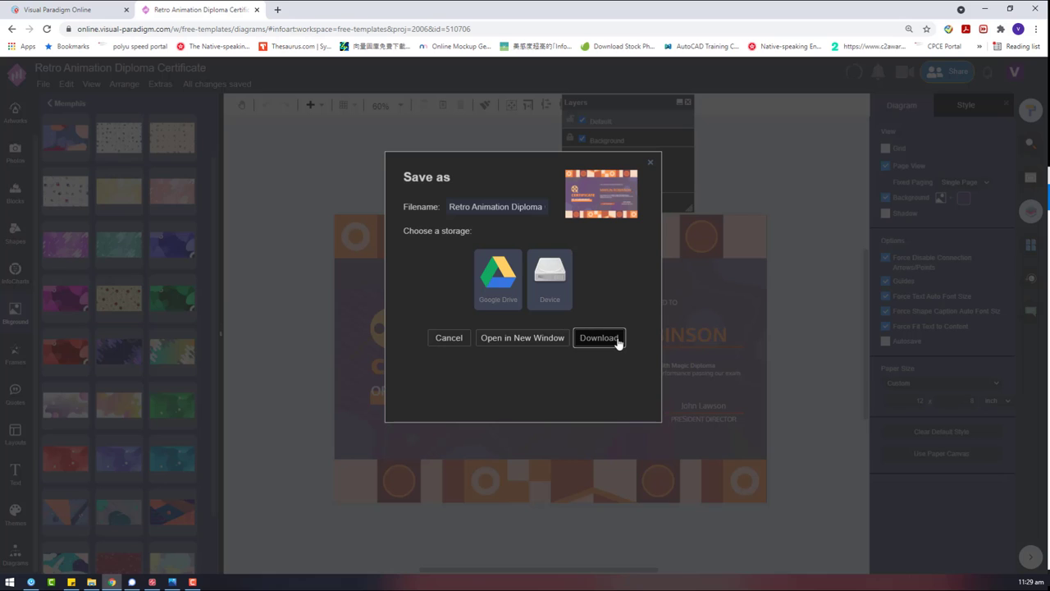
click(599, 338)
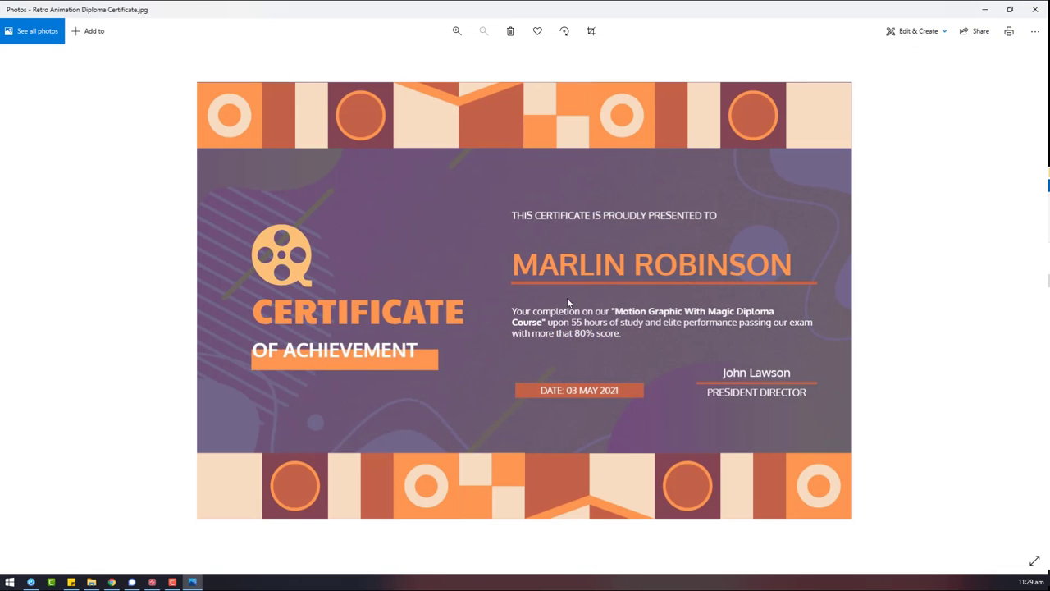